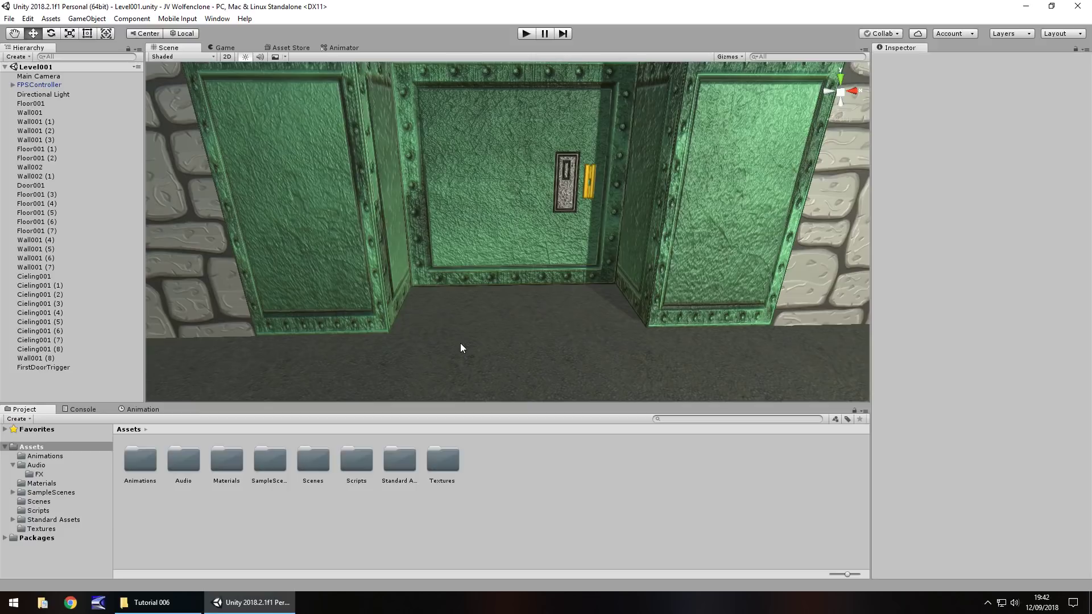
# Step: Create a folder named Objects in Assets and open it
pyautogui.rightClick(486, 464)
pyautogui.moveTo(569, 196)
pyautogui.click(670, 199)
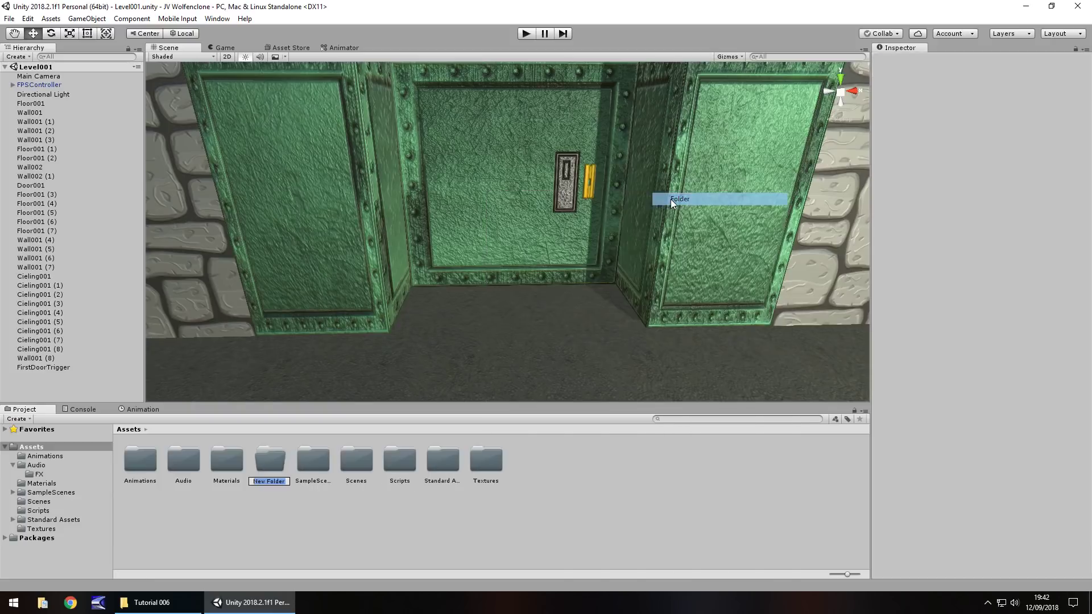
pyautogui.write('Objec')
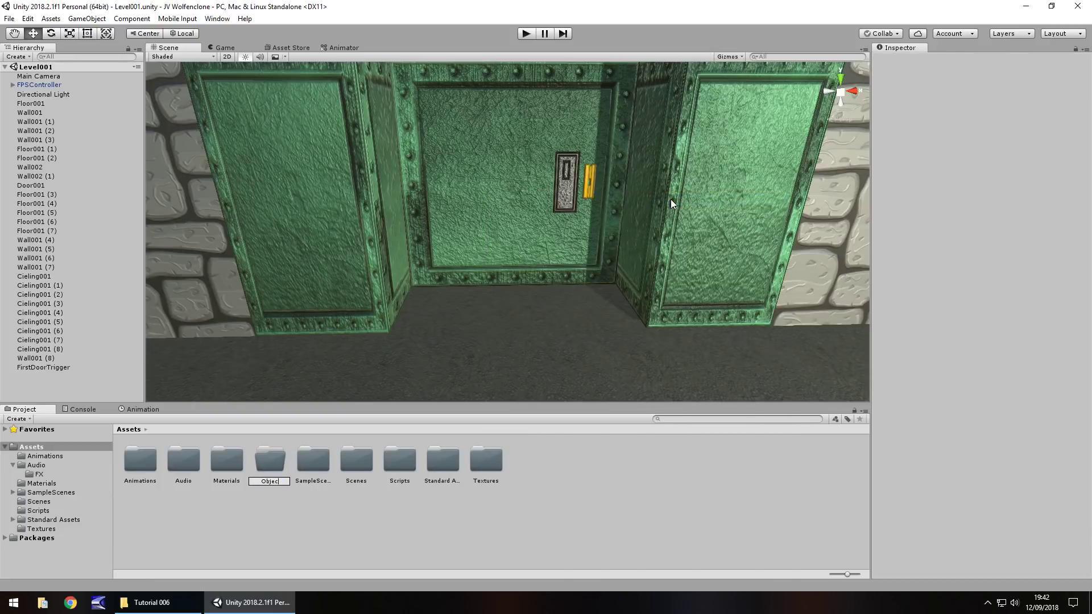
pyautogui.write('ts')
pyautogui.press('Return')
pyautogui.press('Return')
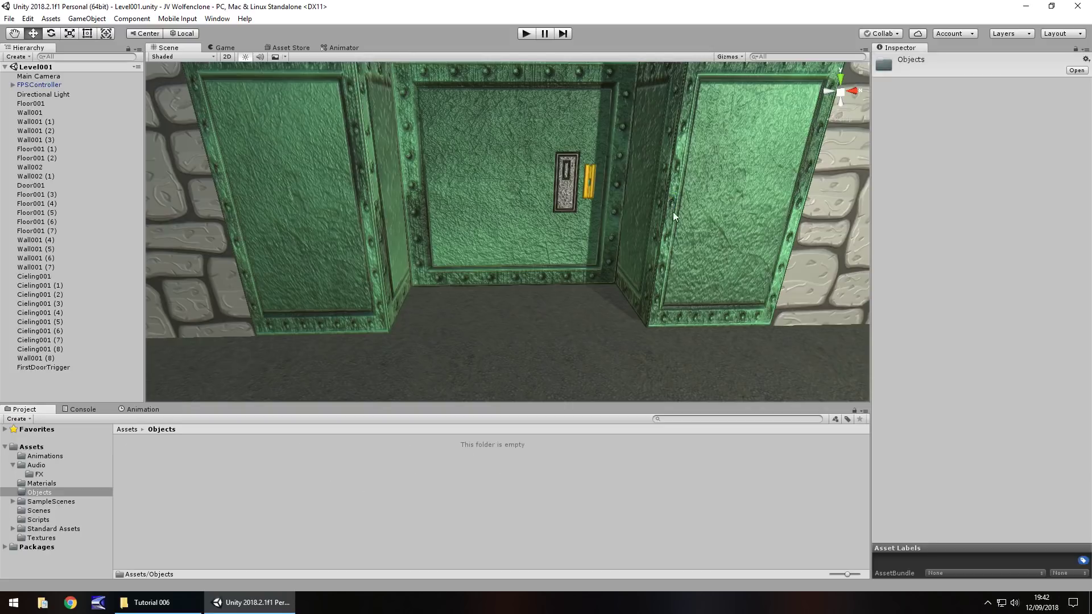
# Step: Import the Gun folder from the Tutorial 006 folder into Objects and place its first M9 pistol model in the scene
pyautogui.click(151, 602)
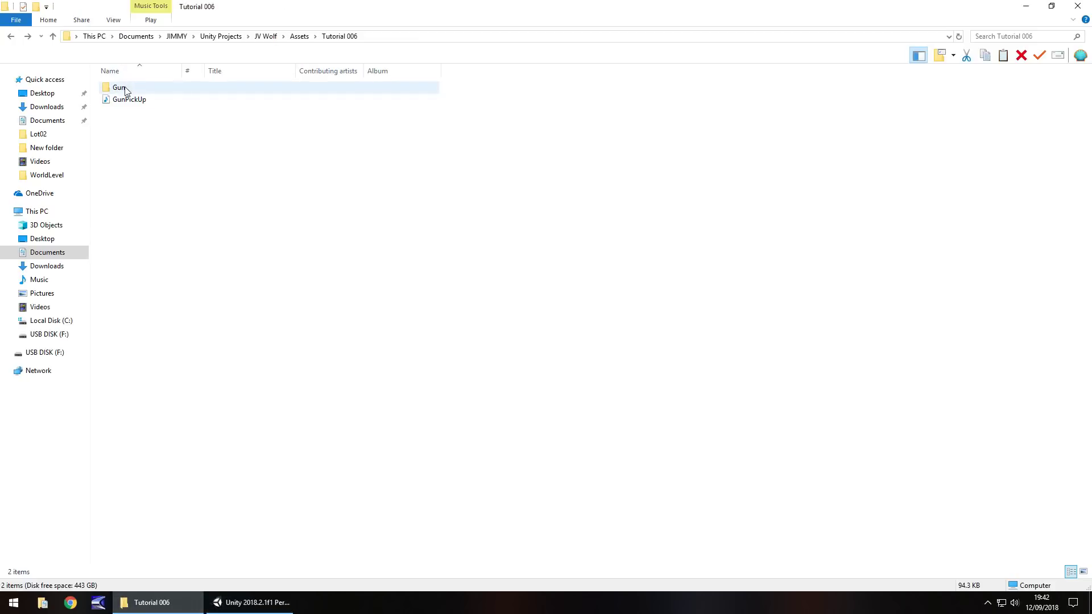
pyautogui.moveTo(127, 91); pyautogui.dragTo(216, 500)
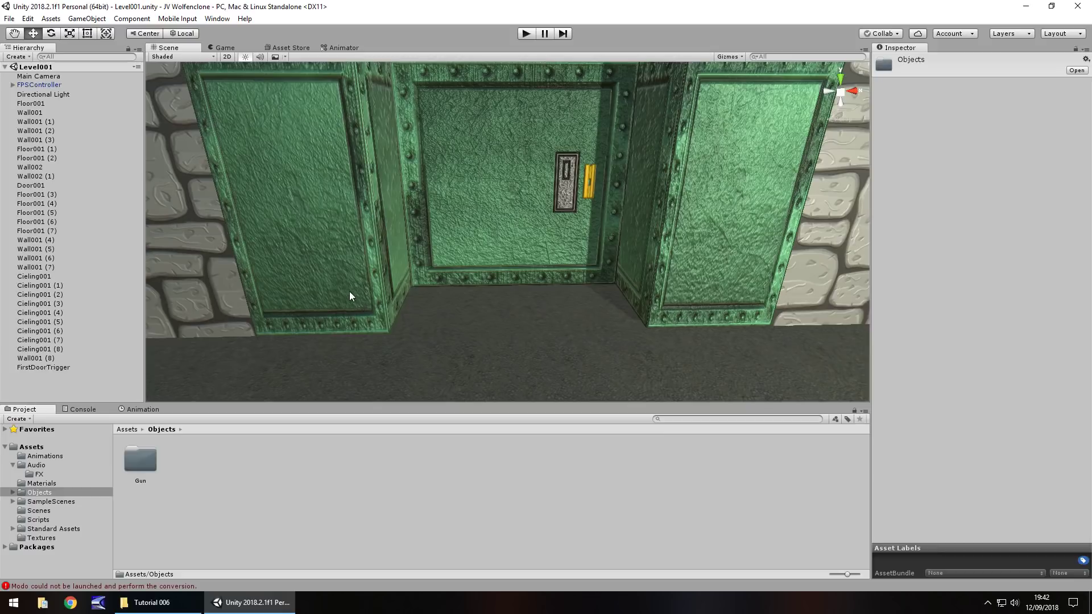
pyautogui.moveTo(349, 293); pyautogui.dragTo(534, 290, button='right')
pyautogui.press('s')
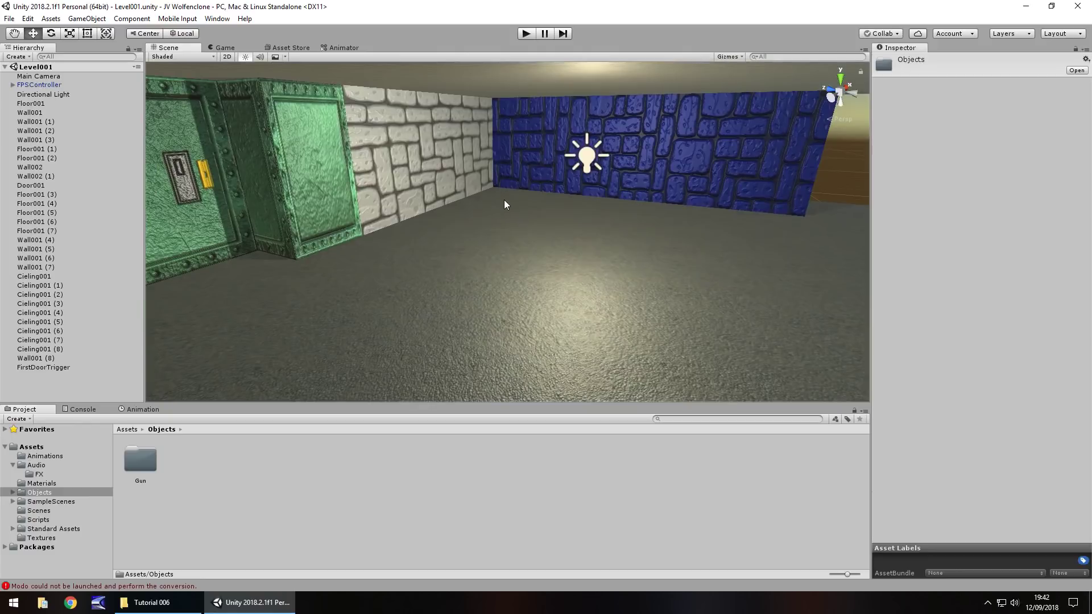
pyautogui.doubleClick(147, 462)
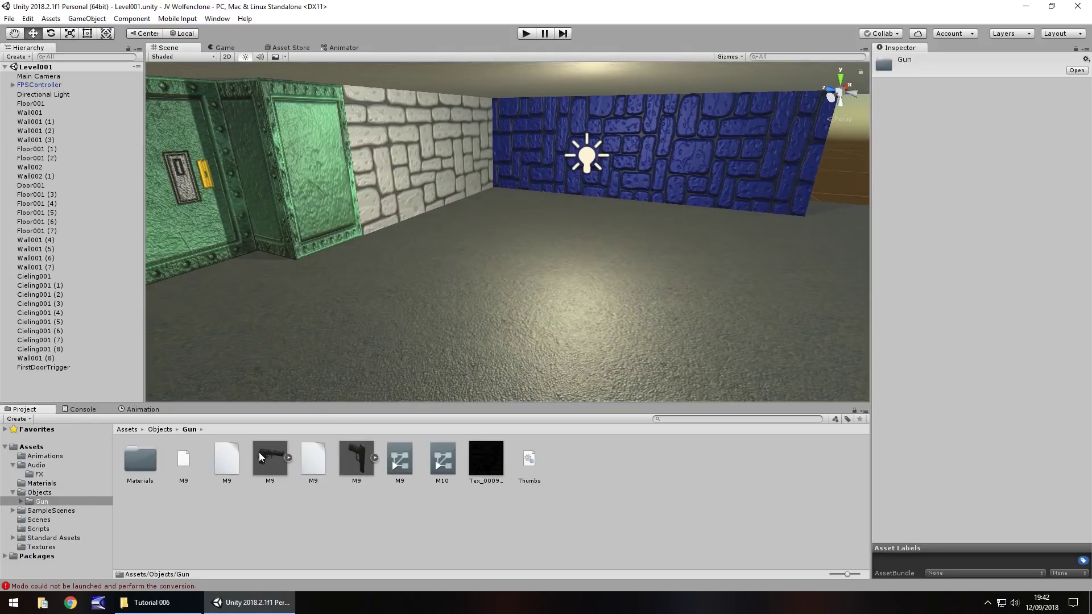
pyautogui.moveTo(274, 465); pyautogui.dragTo(506, 217)
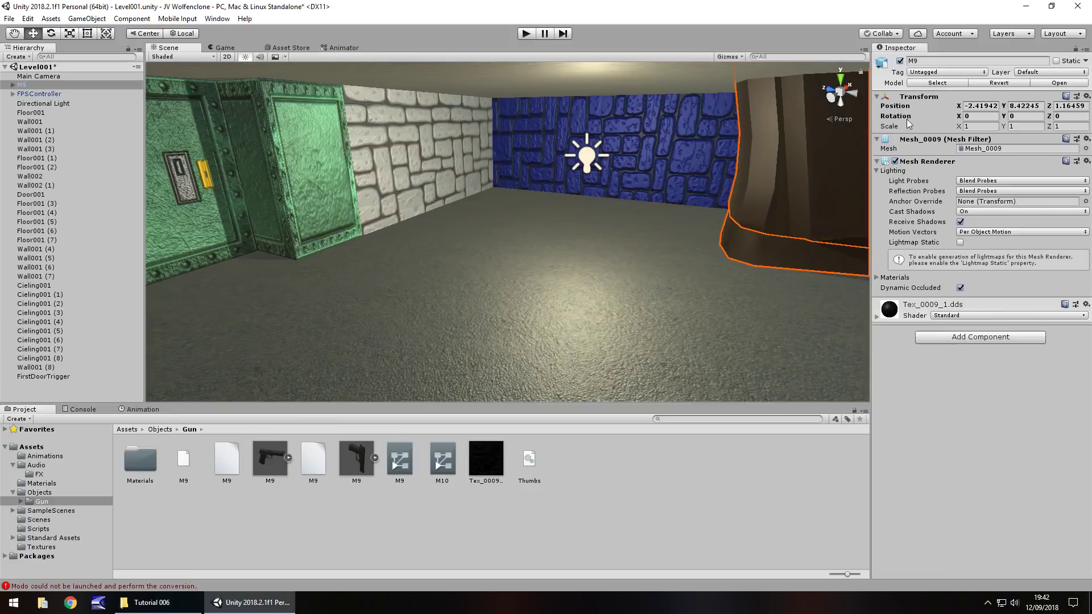
# Step: Set the M9 model's scale to 0.1 on X, Y and Z
pyautogui.click(979, 127)
pyautogui.write('0.1')
pyautogui.click(1018, 126)
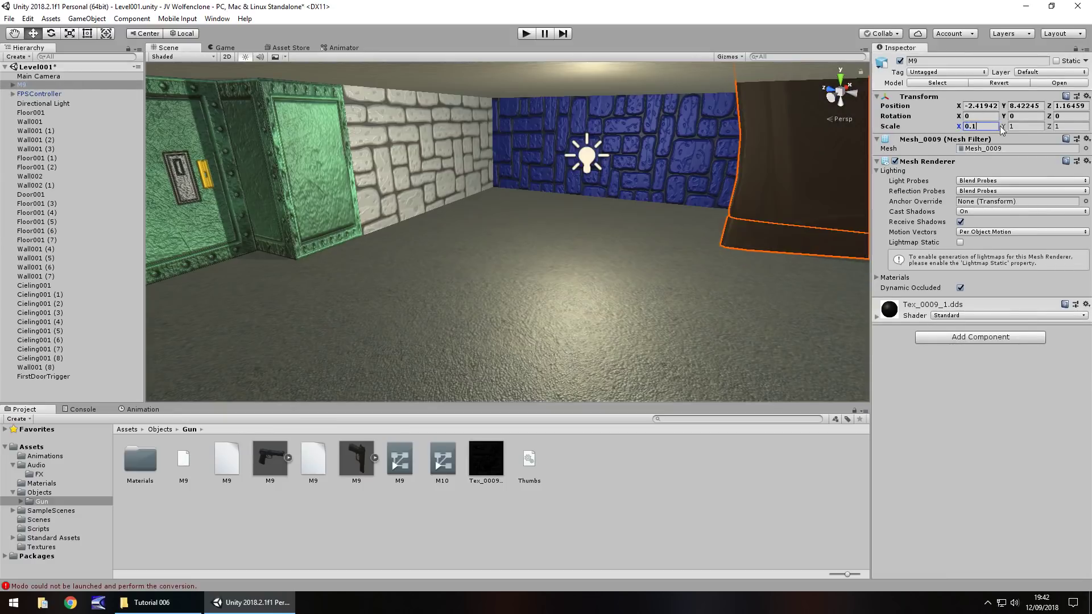
pyautogui.write('0.1')
pyautogui.click(1066, 127)
pyautogui.write('0.1')
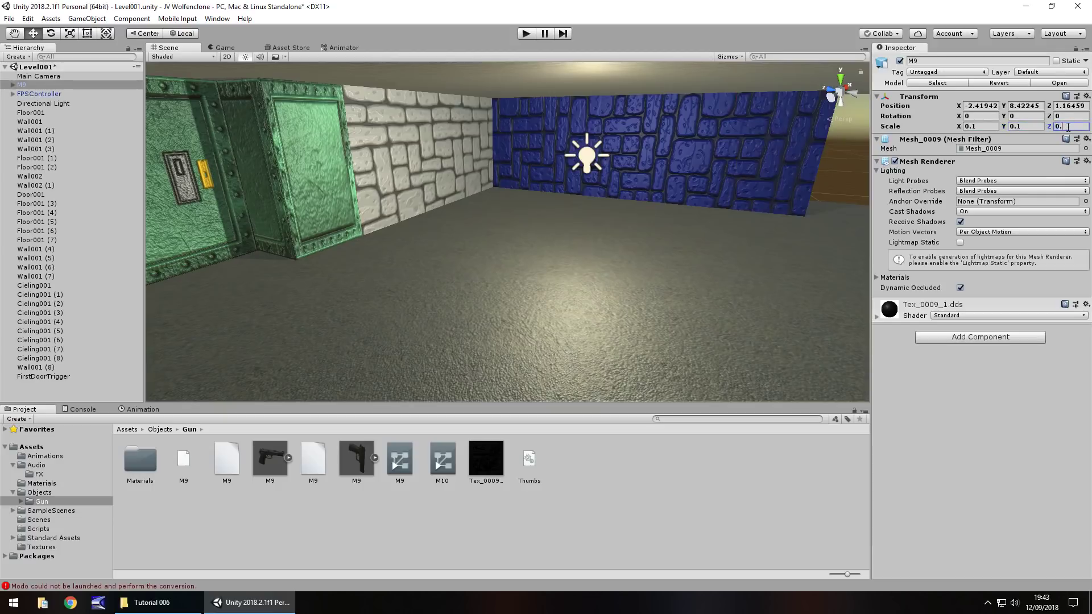
# Step: Set the M9 model's position to 0 on X, Y and Z
pyautogui.doubleClick(33, 85)
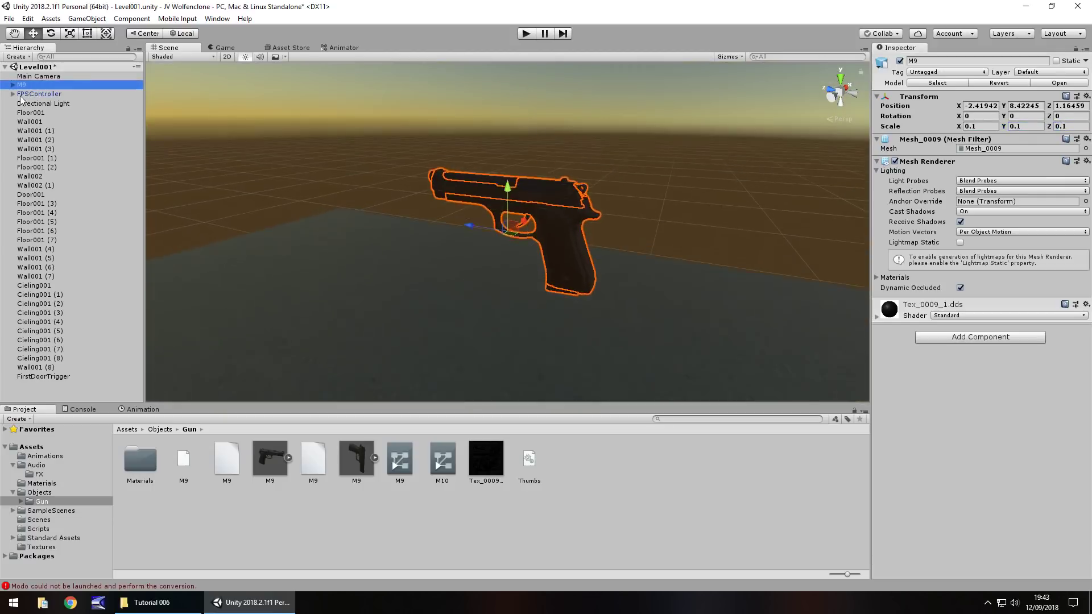
pyautogui.click(993, 106)
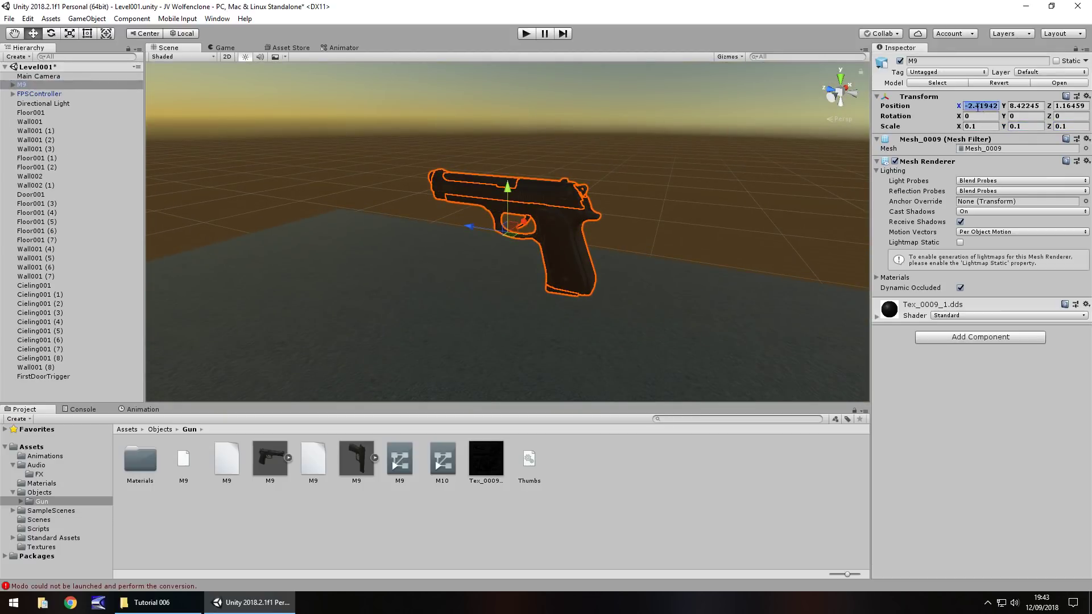
pyautogui.write('0')
pyautogui.press('Tab')
pyautogui.write('0')
pyautogui.press('Tab')
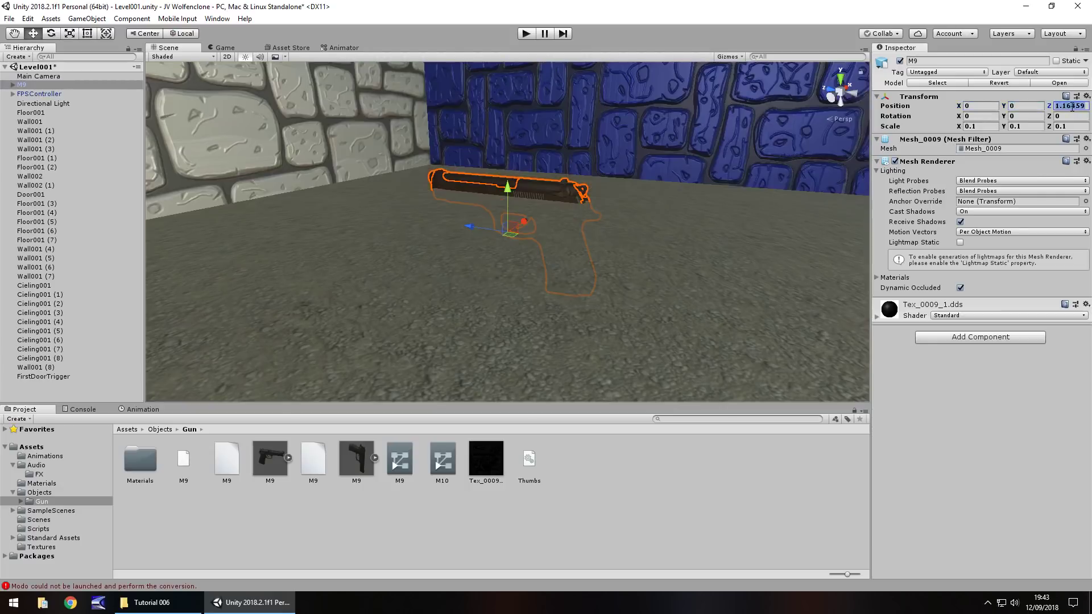
pyautogui.write('0')
# Step: Set the M9 model's scale to 0.05 on X, Y and Z
pyautogui.keyDown('alt'); pyautogui.moveTo(526, 193); pyautogui.dragTo(549, 206); pyautogui.keyUp('alt')
pyautogui.click(983, 125)
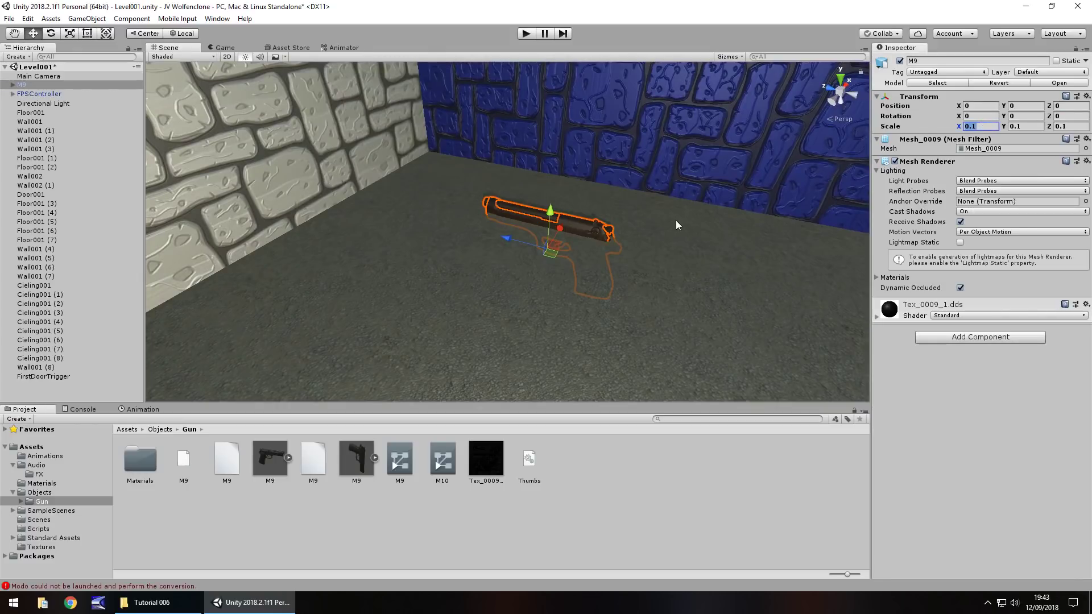
pyautogui.write('.05')
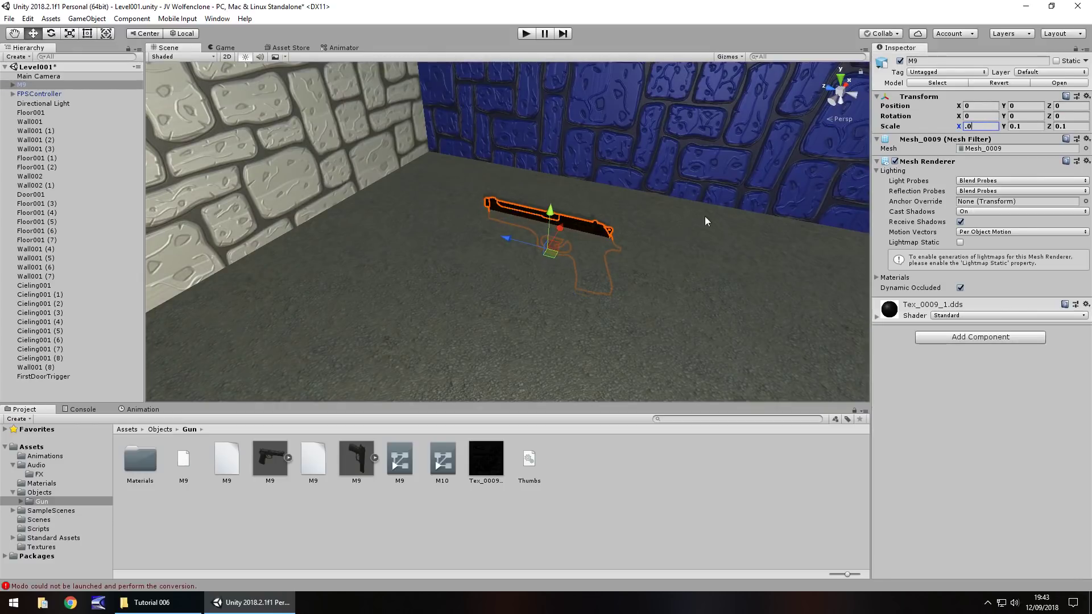
pyautogui.click(1021, 126)
pyautogui.write('.05')
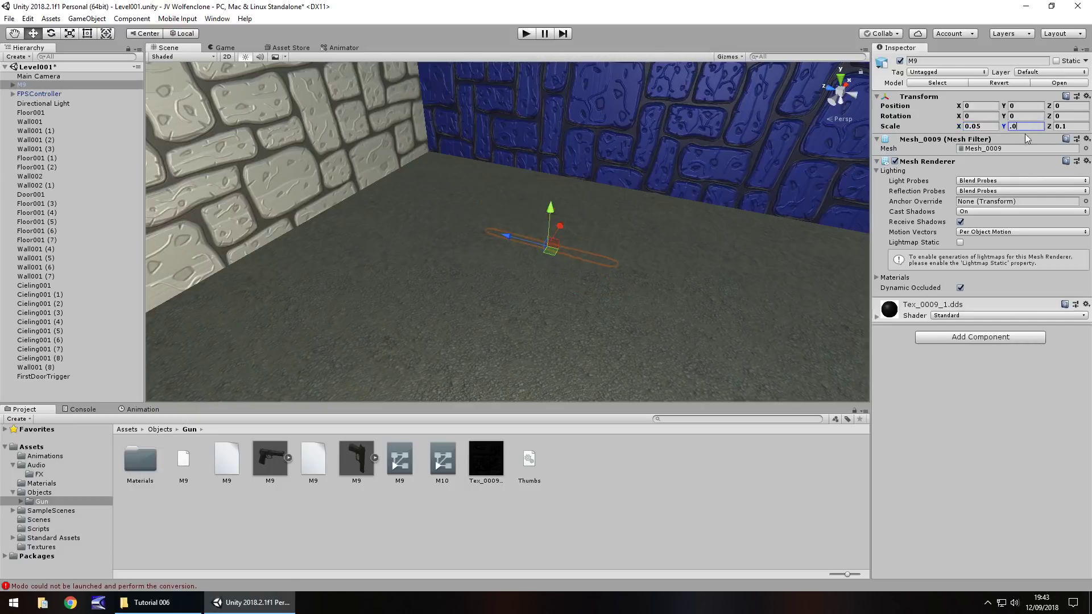
pyautogui.click(1069, 126)
pyautogui.write('.05')
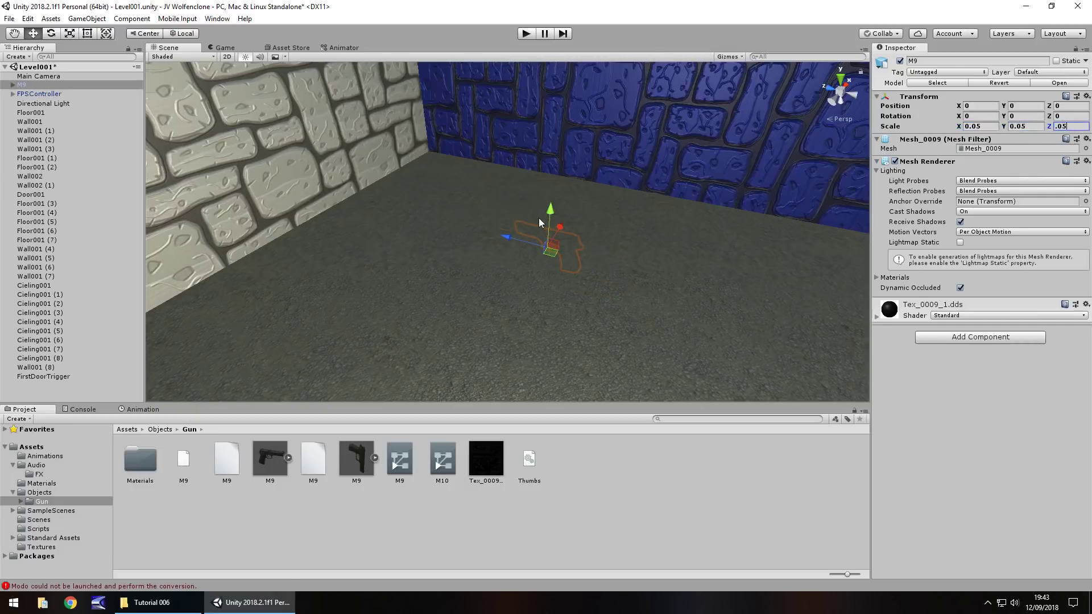
# Step: Lay the pistol flat with Z rotation -90 and Y rotation about -33, just above the floor near X -0.85, Y 0.6, Z 0.9
pyautogui.moveTo(554, 215); pyautogui.dragTo(660, 197)
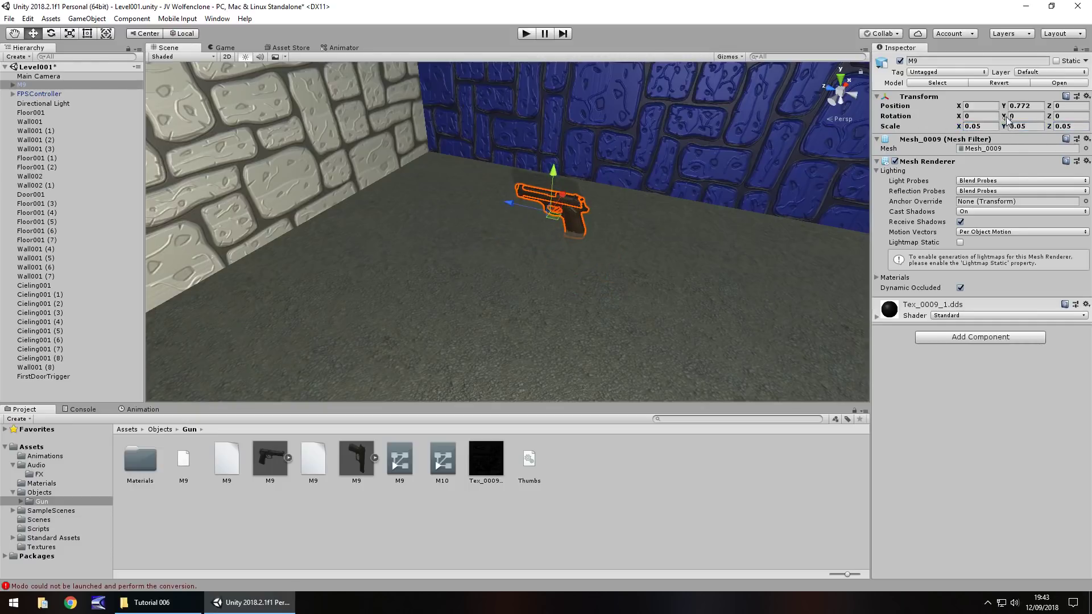
pyautogui.moveTo(1049, 116); pyautogui.dragTo(910, 76)
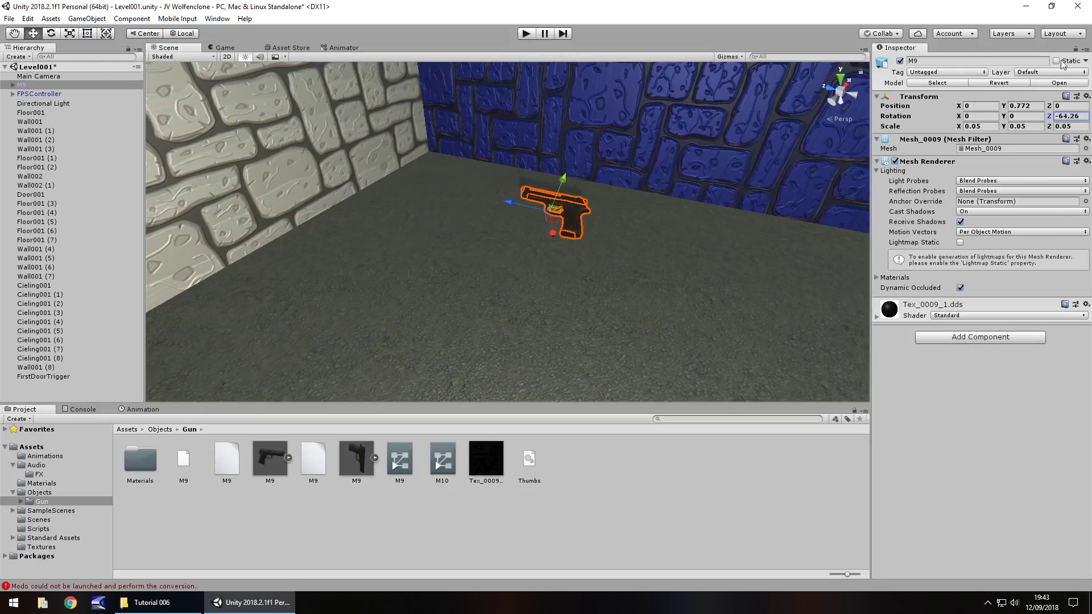
pyautogui.click(1080, 119)
pyautogui.write('-90')
pyautogui.moveTo(1004, 116); pyautogui.dragTo(486, 253)
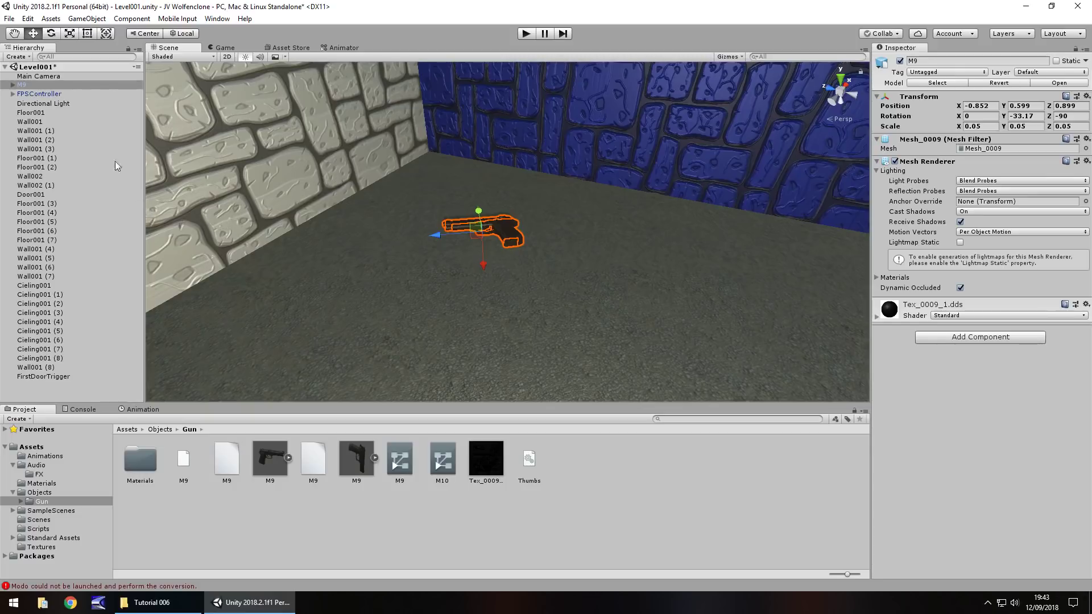
# Step: Rename the M9 object in the scene as HandgunFake
pyautogui.rightClick(24, 88)
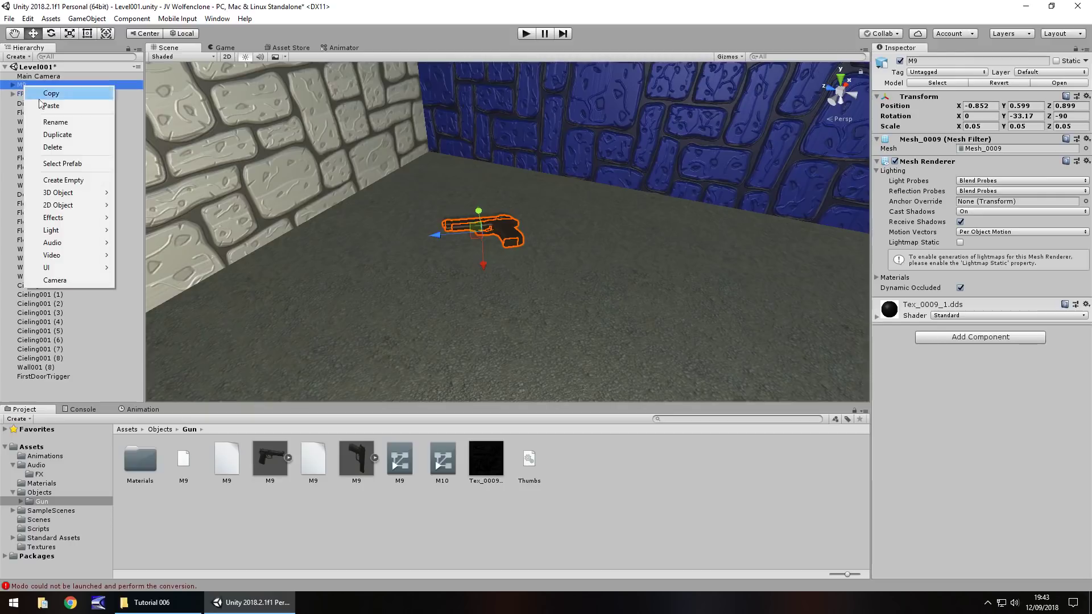
pyautogui.click(55, 120)
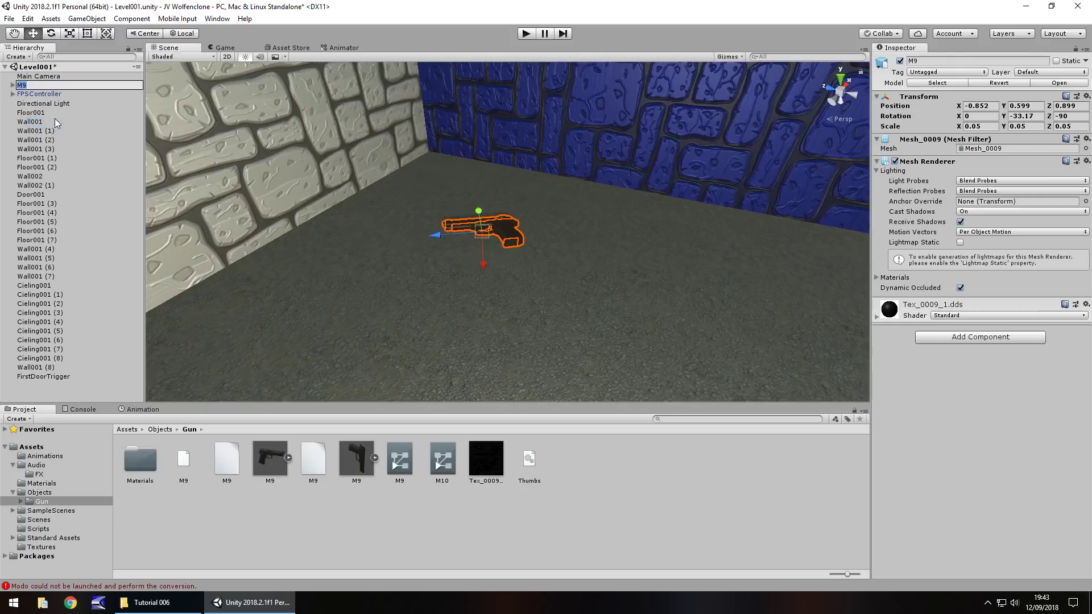
pyautogui.write('HandgunFake')
pyautogui.press('Return')
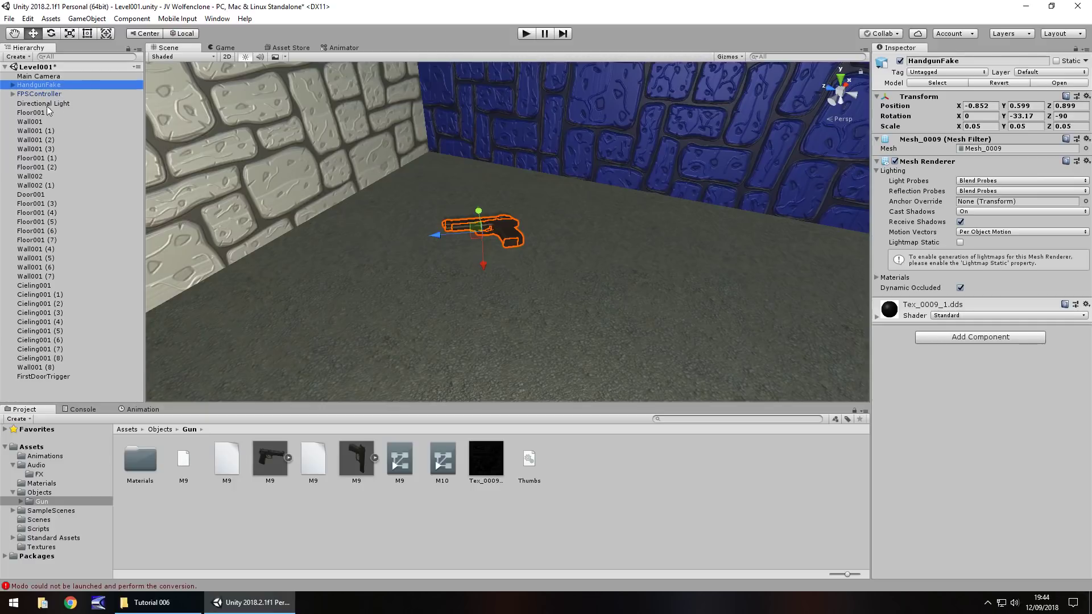
# Step: Duplicate HandgunFake and set the copy's Y and Z rotation to 0
pyautogui.hotkey('ctrl', 'd')
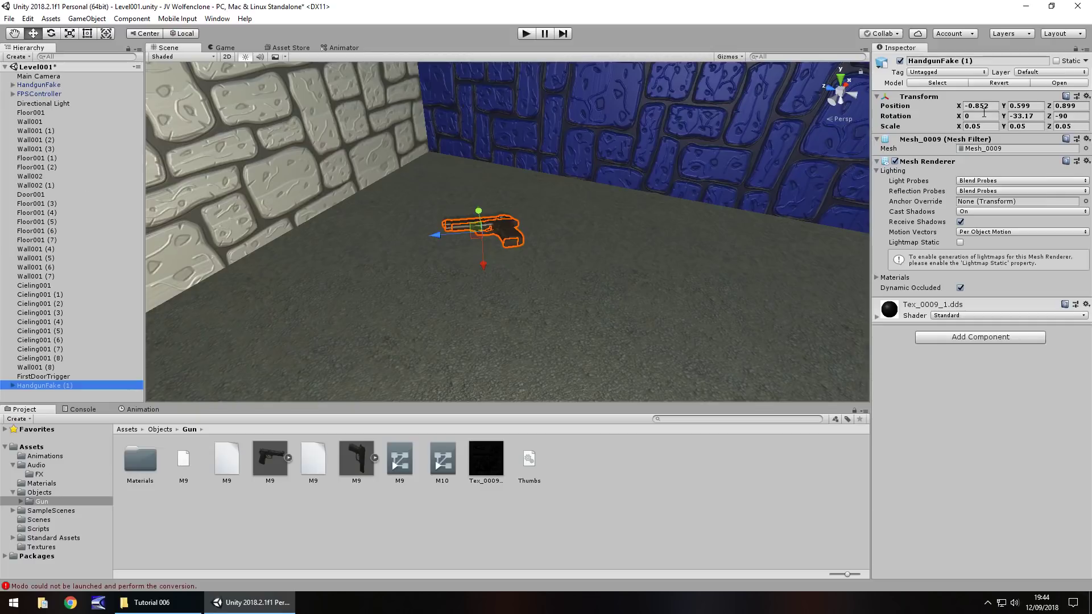
pyautogui.click(981, 116)
pyautogui.press('Tab')
pyautogui.write('0')
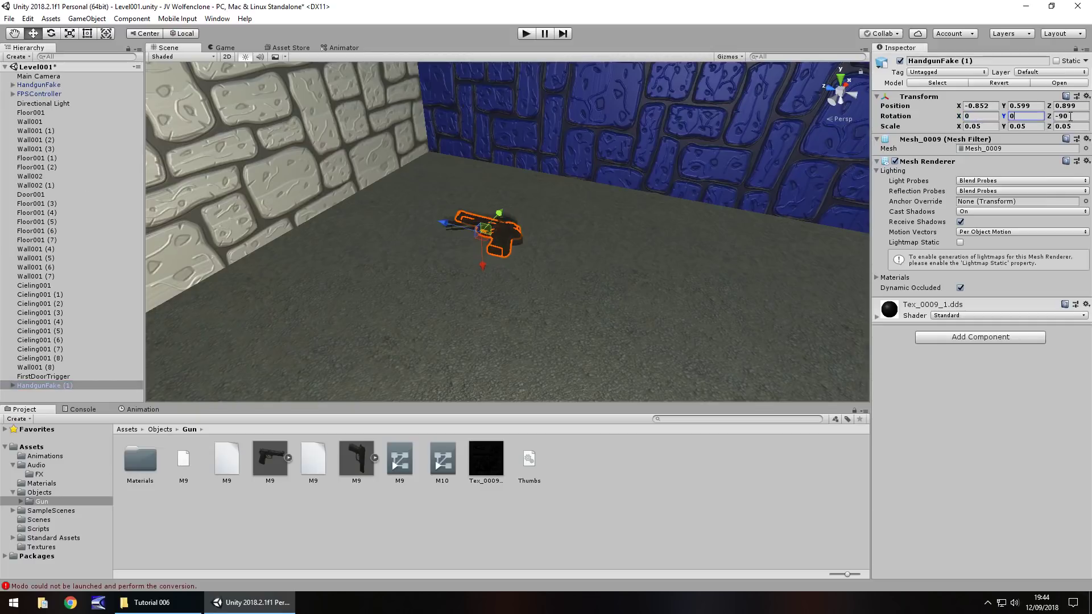
pyautogui.press('Tab')
pyautogui.write('0')
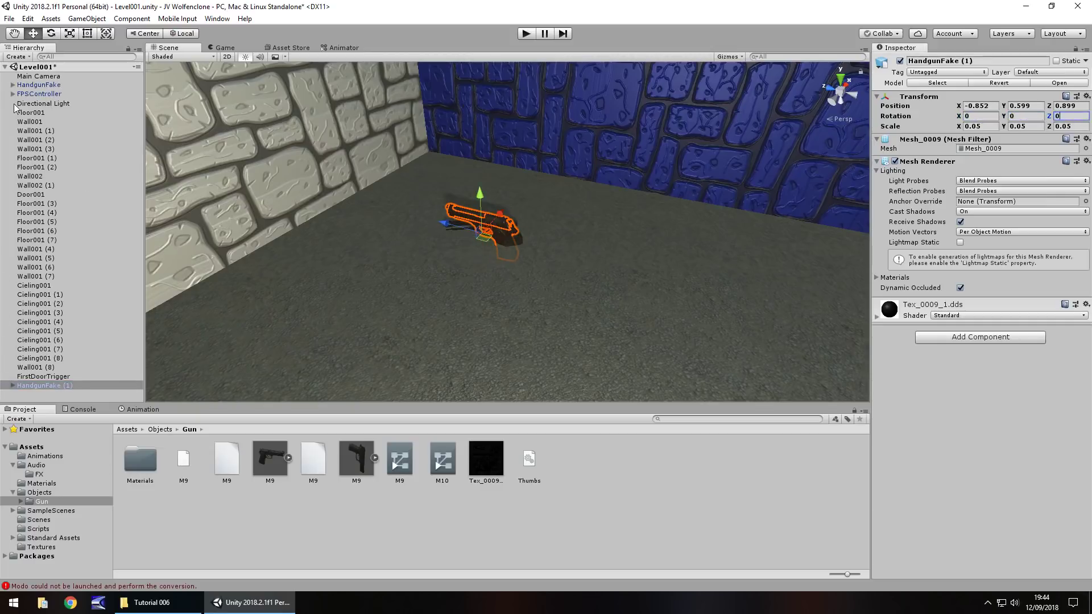
# Step: Make the copied gun a child of FirstPersonCharacter and set its position to 0 on X, Y and Z
pyautogui.click(46, 385)
pyautogui.moveTo(45, 385); pyautogui.dragTo(63, 104)
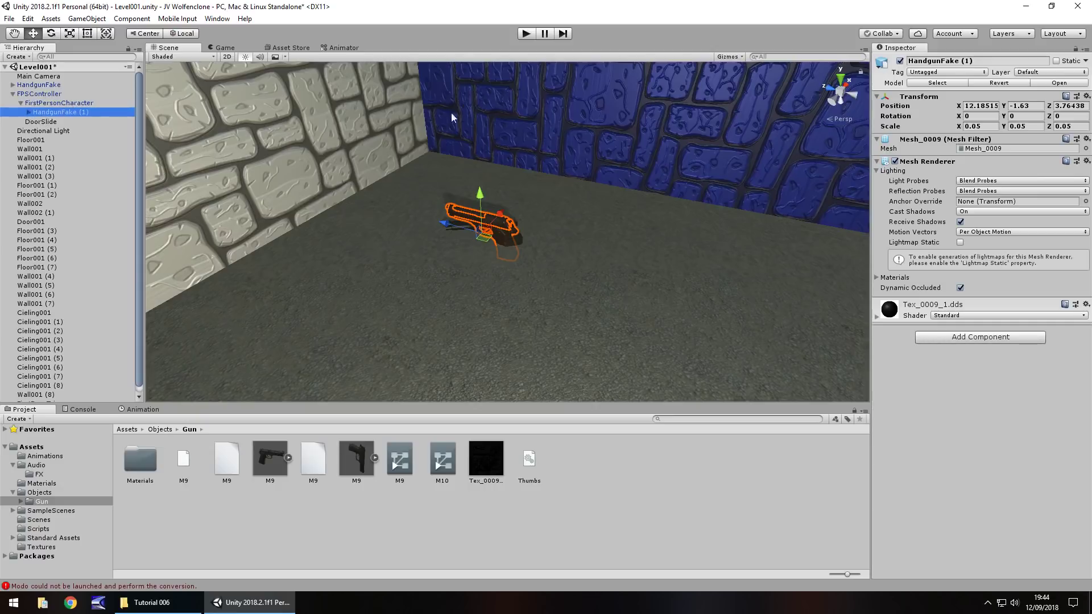
pyautogui.click(979, 106)
pyautogui.write('0')
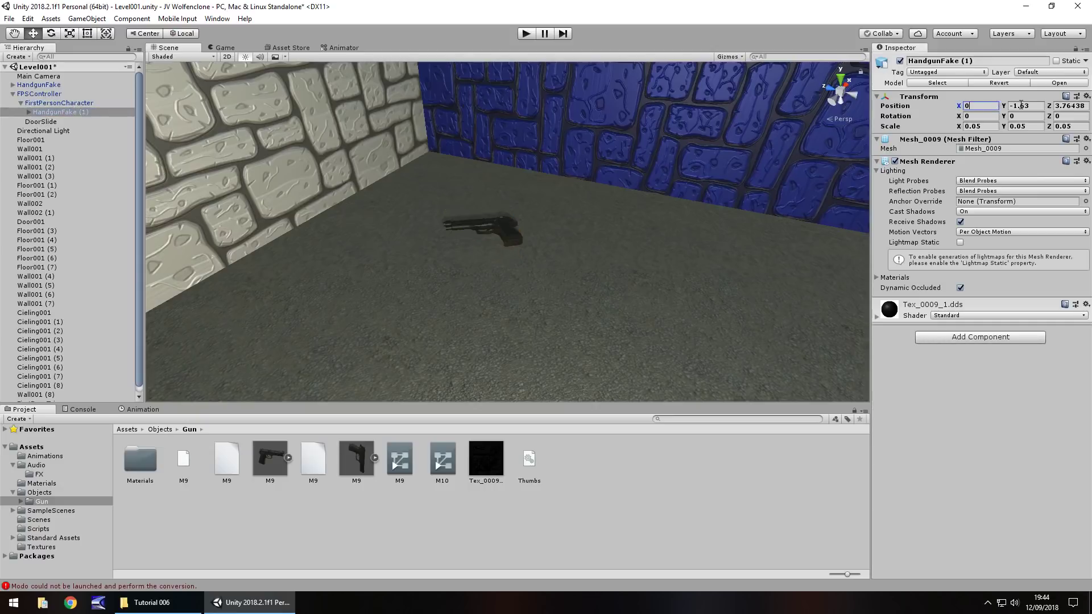
pyautogui.press('Tab')
pyautogui.write('0')
pyautogui.press('Tab')
pyautogui.write('0')
# Step: Rename the gun under FirstPersonCharacter as Handgun
pyautogui.doubleClick(50, 104)
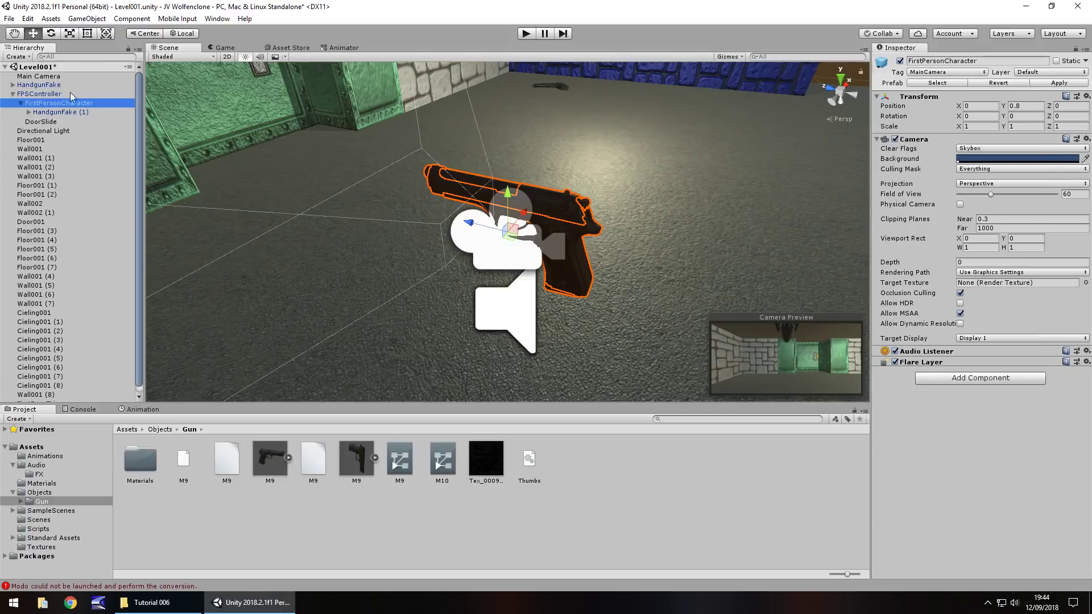
pyautogui.click(72, 112)
pyautogui.click(79, 111)
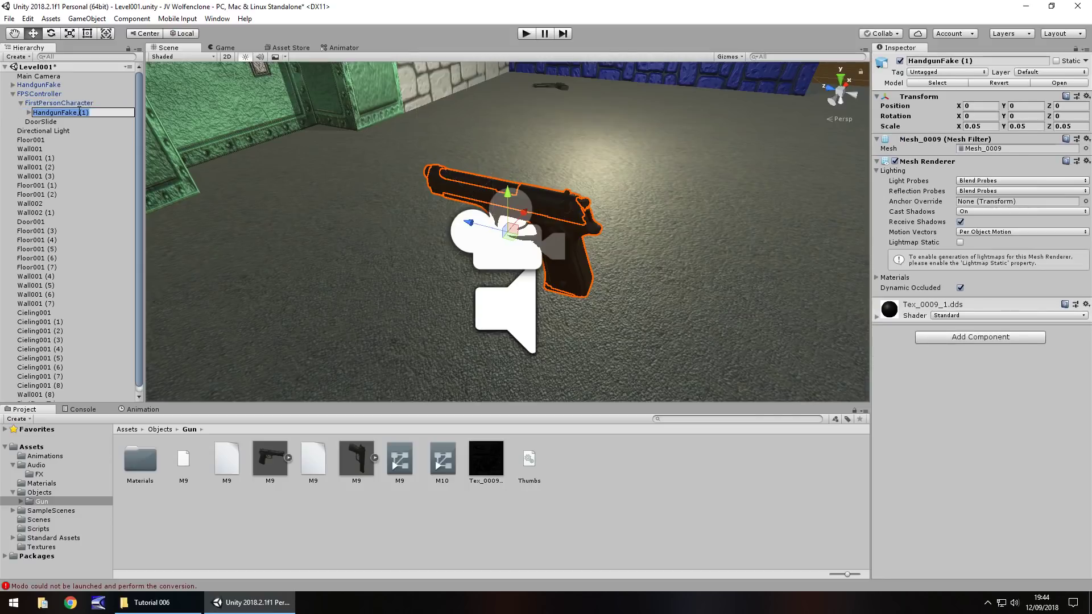
pyautogui.write('Handgun')
pyautogui.press('Return')
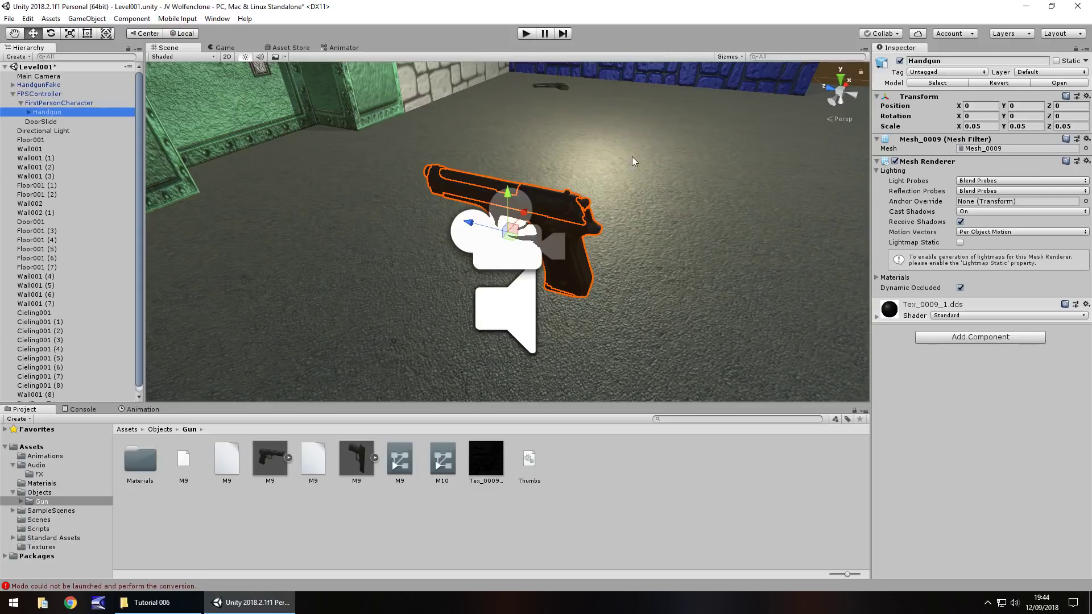
# Step: Place Handgun in the player camera's view at about X 0.29, Y -0.35, Z 1.02 with Y rotation -8, and check the camera preview
pyautogui.moveTo(467, 226); pyautogui.dragTo(475, 186)
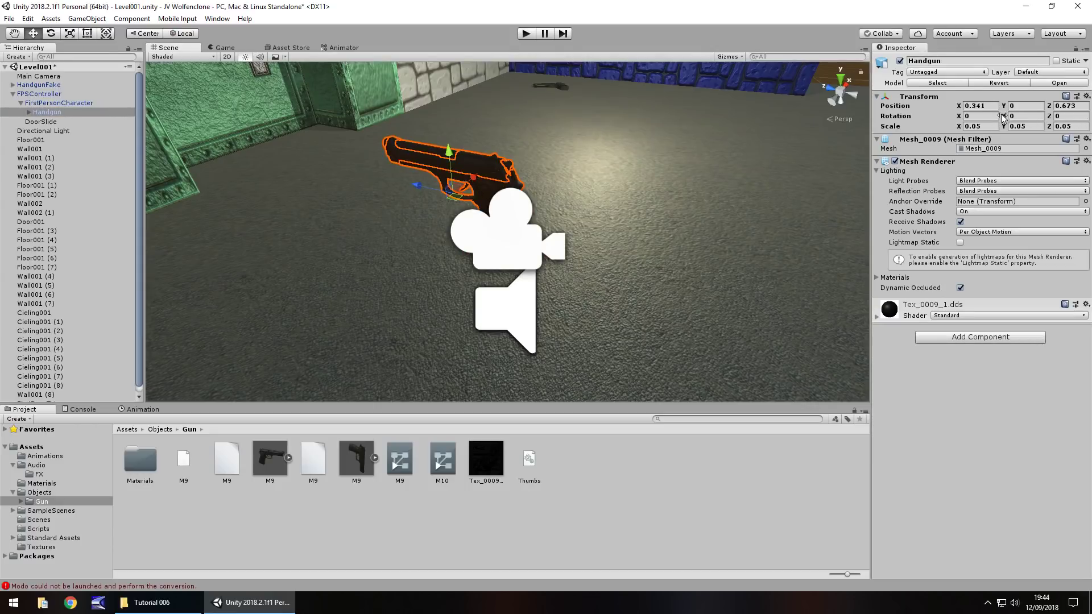
pyautogui.moveTo(1003, 118); pyautogui.dragTo(854, 119)
pyautogui.click(60, 103)
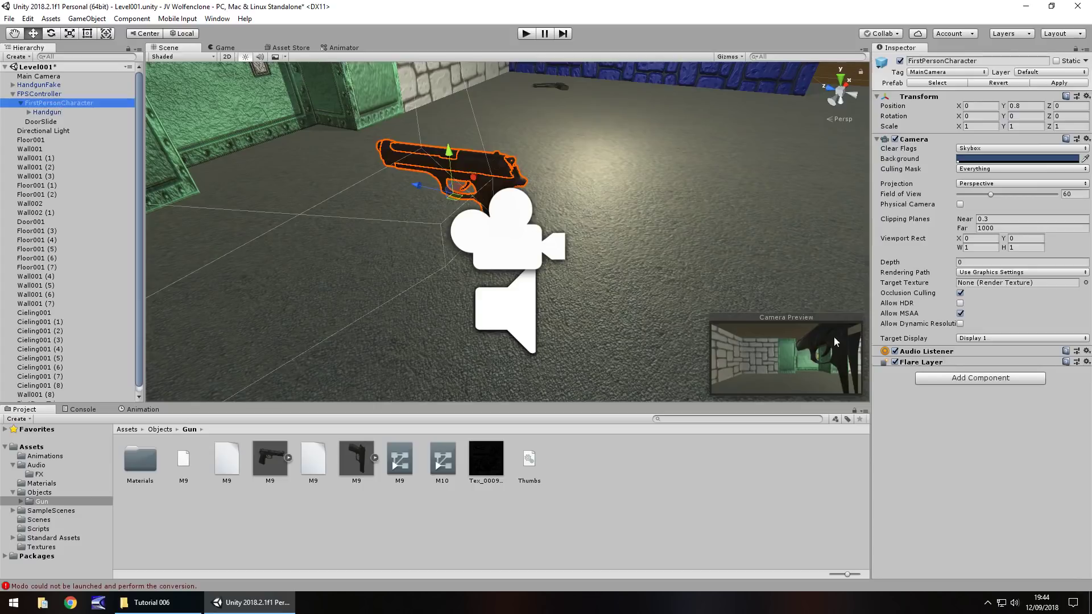
pyautogui.click(41, 113)
pyautogui.moveTo(449, 163); pyautogui.dragTo(389, 215)
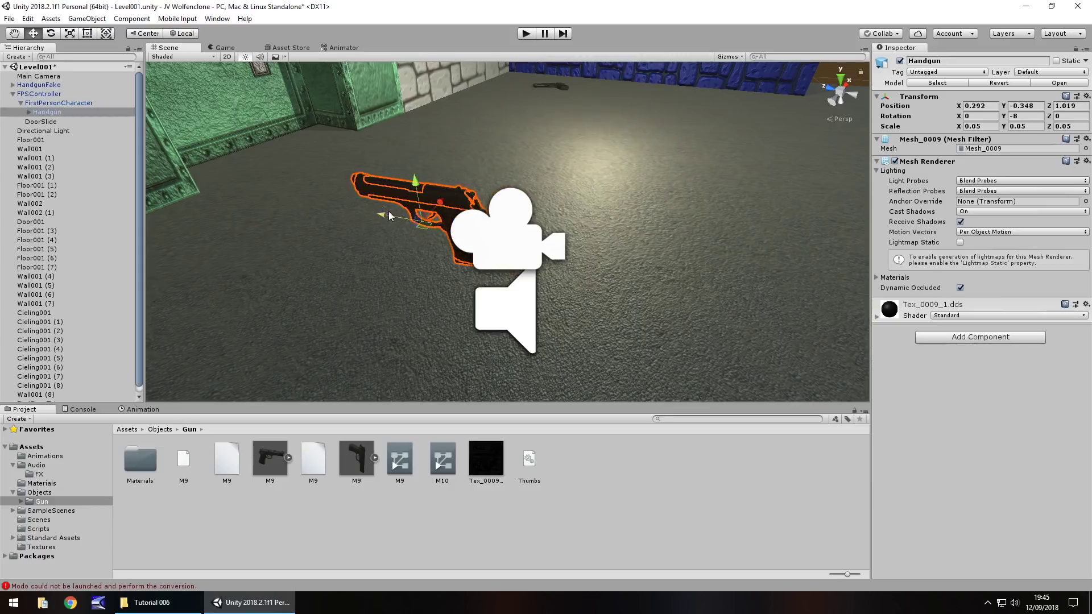
pyautogui.click(86, 103)
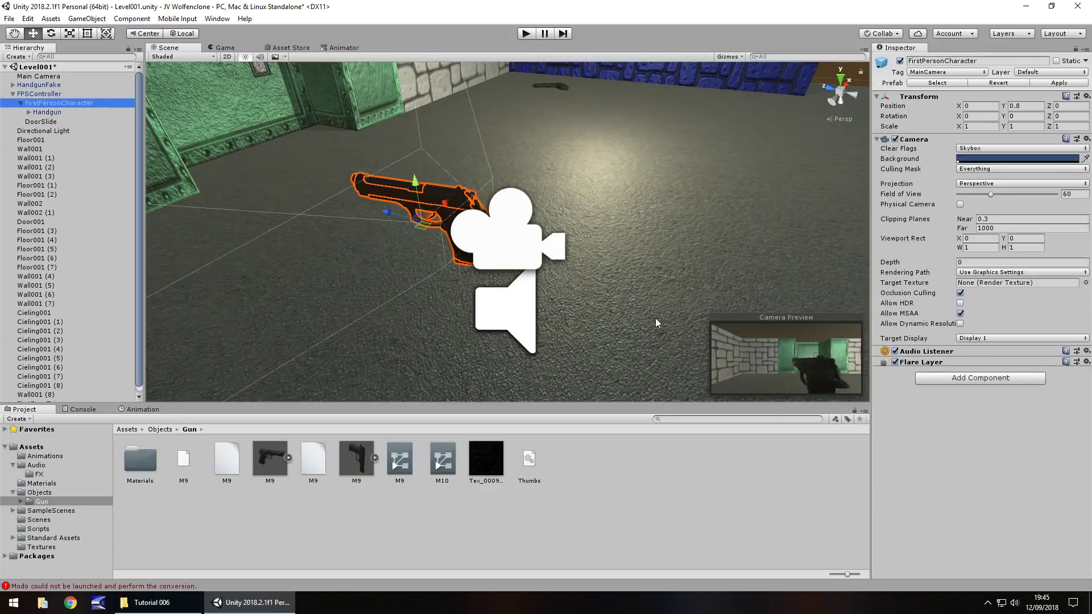
# Step: Lower Handgun to about Y -0.56 in the player camera's view and play-test how it looks
pyautogui.click(47, 112)
pyautogui.moveTo(419, 183); pyautogui.dragTo(417, 202)
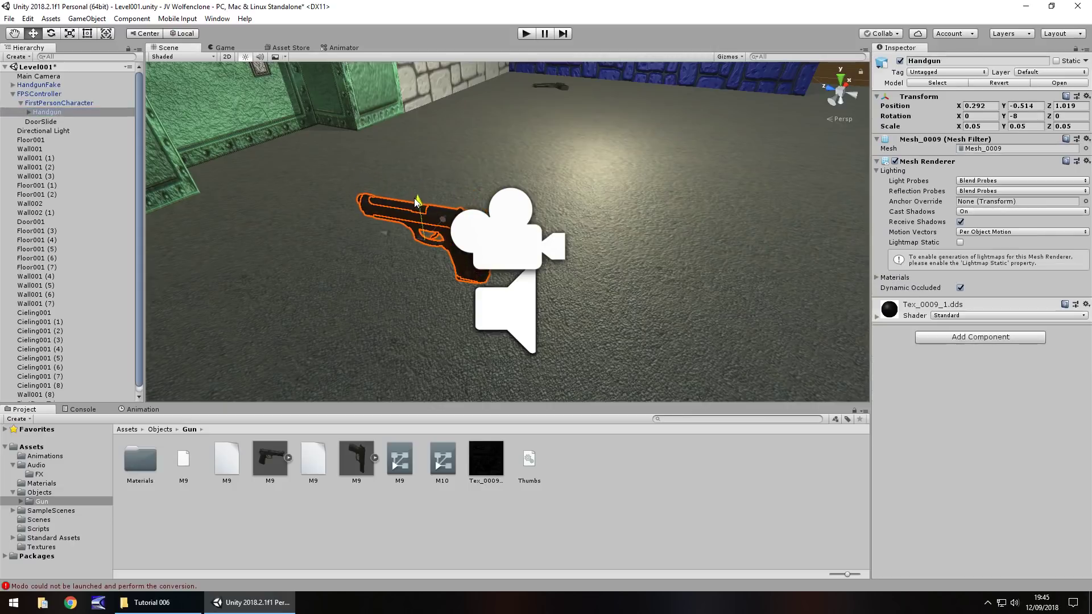
pyautogui.click(500, 262)
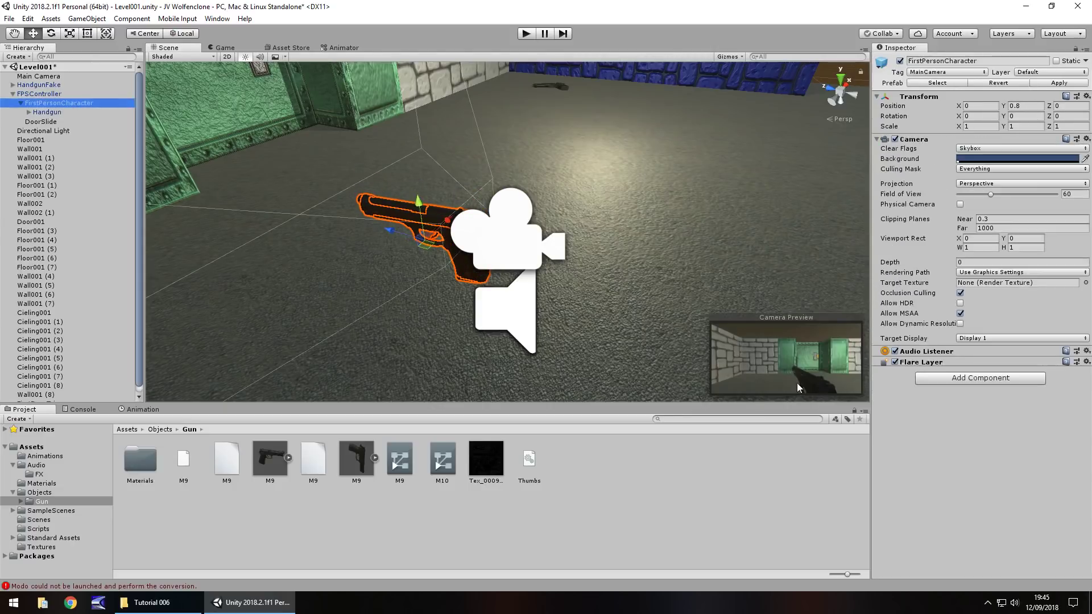
pyautogui.click(524, 34)
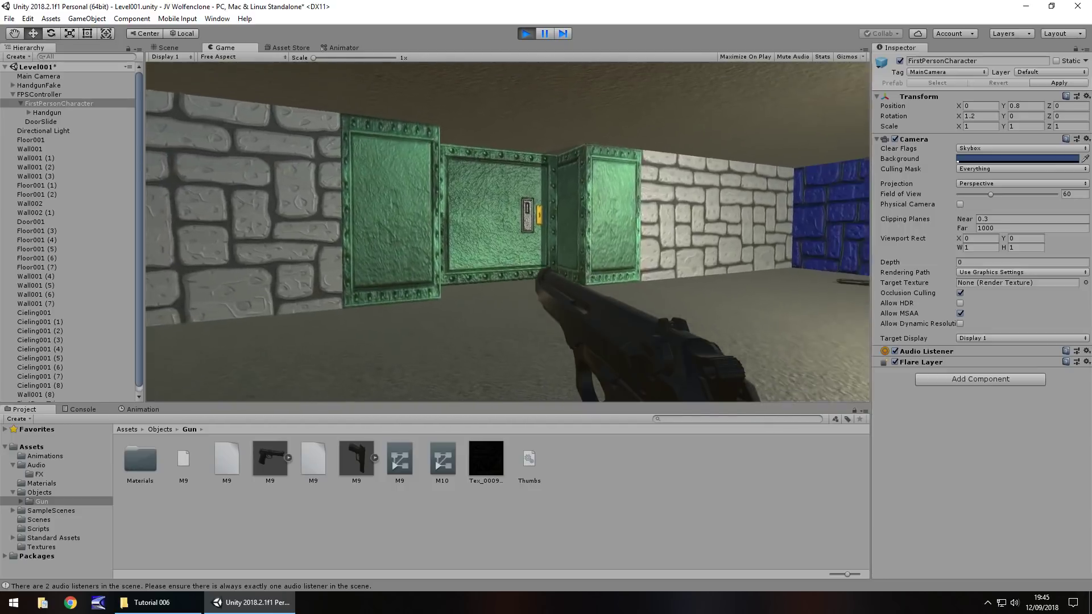
pyautogui.hotkey('ctrl', 'p')
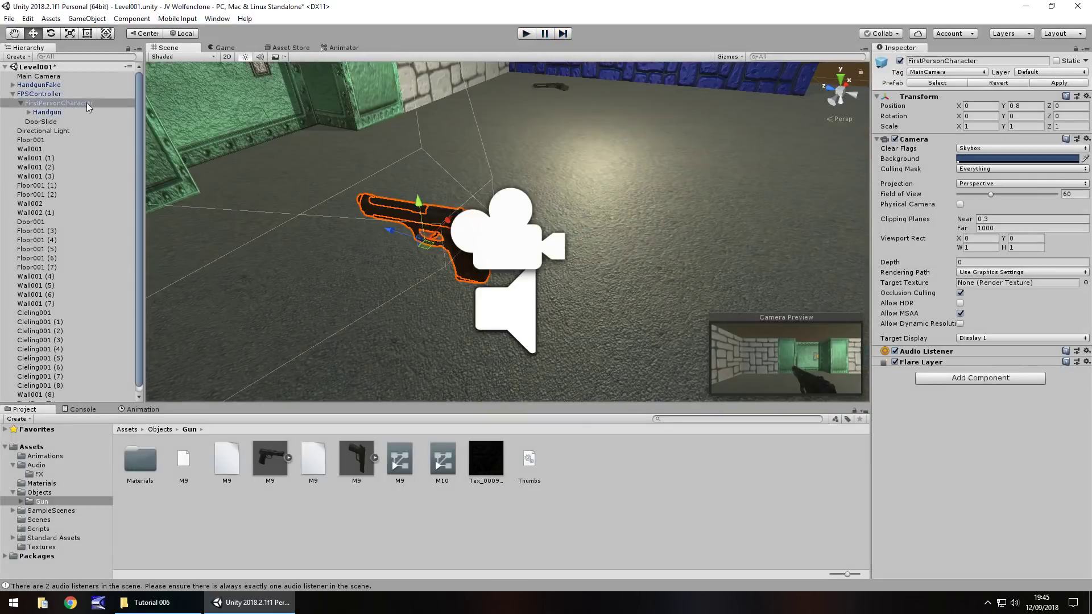
# Step: Set the scale of Handgun to 0.04 on X, Y and Z
pyautogui.click(54, 113)
pyautogui.click(988, 126)
pyautogui.write('0.04')
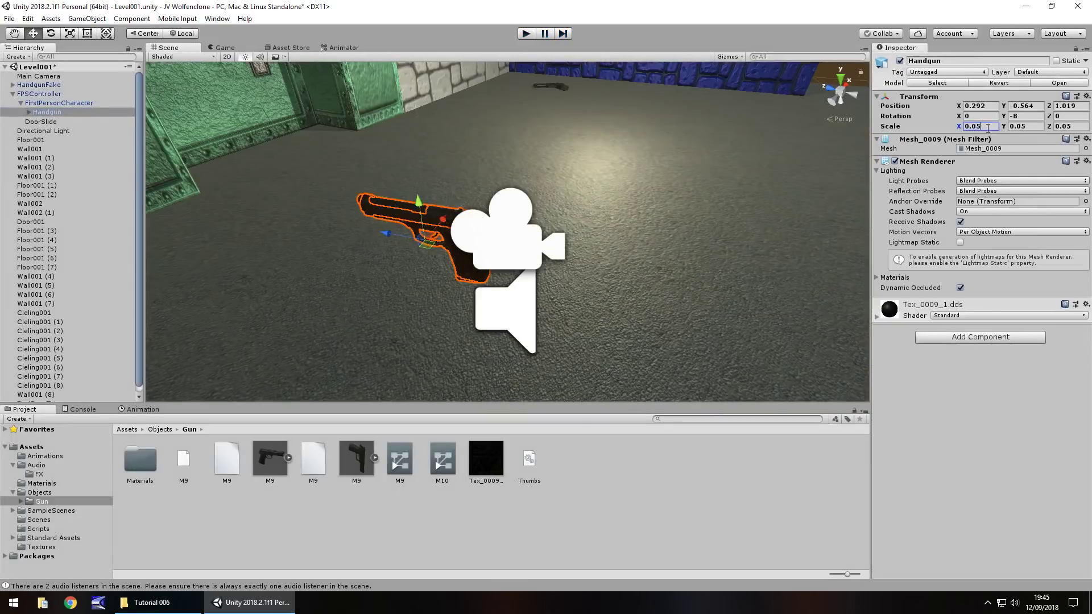
pyautogui.click(1033, 127)
pyautogui.press('BackSpace')
pyautogui.write('4')
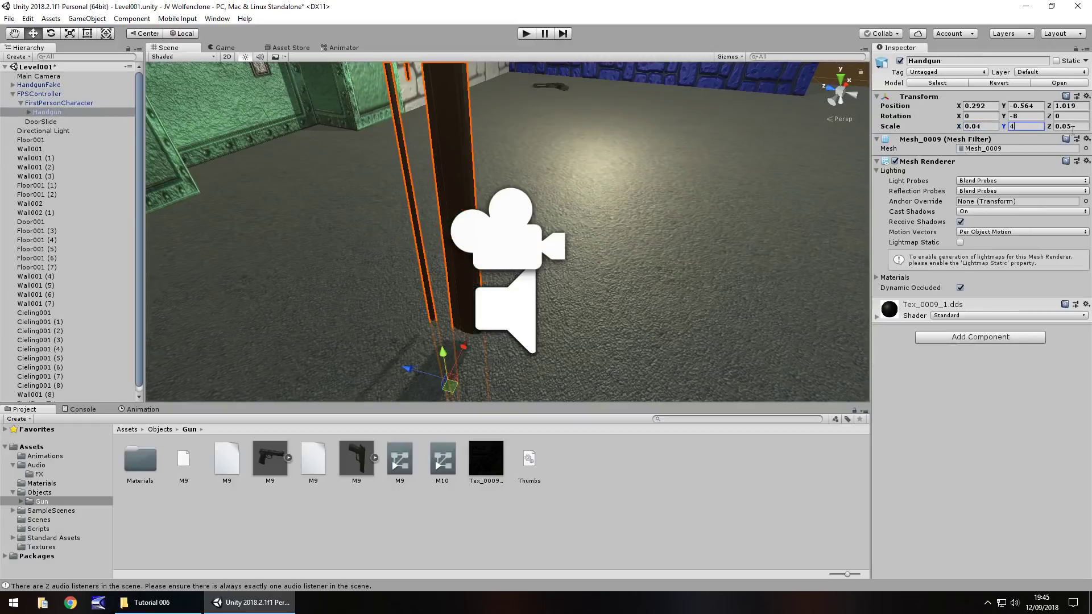
pyautogui.write('0.04')
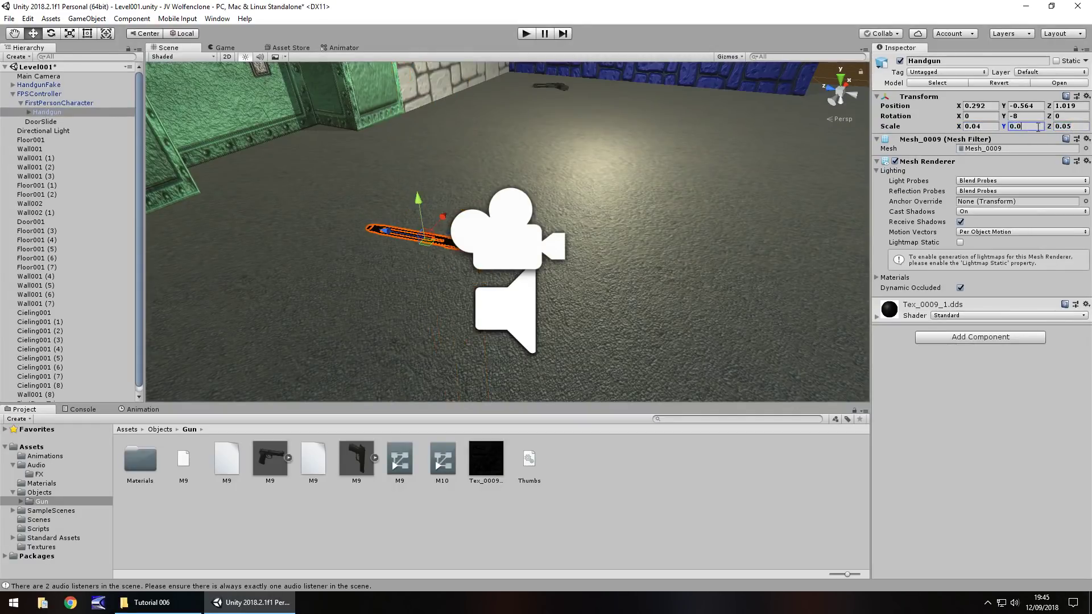
pyautogui.click(1078, 125)
pyautogui.write('0.04')
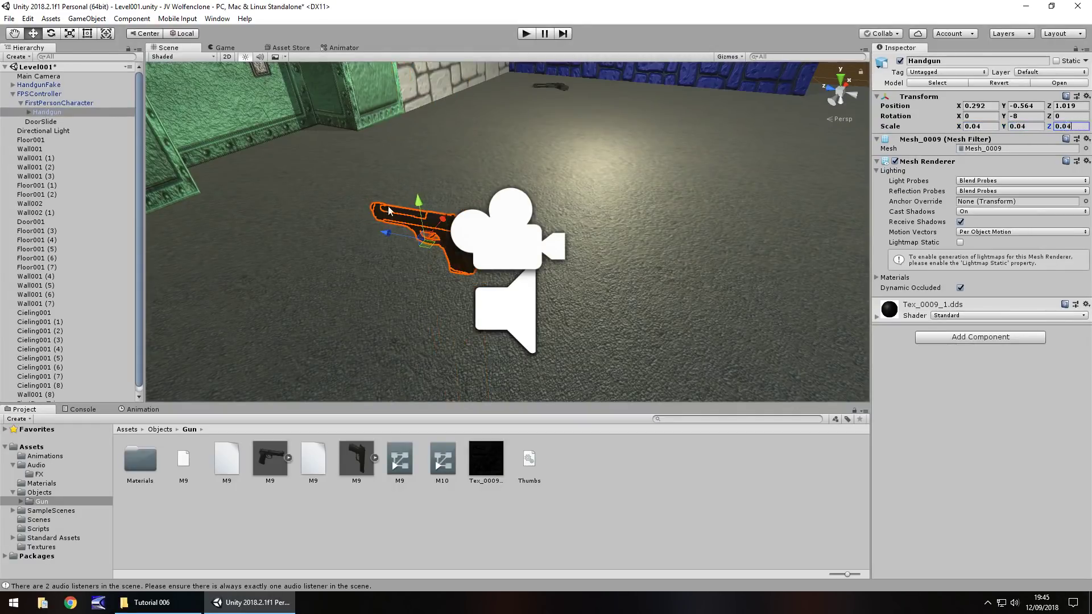
# Step: Move Handgun forward to about X 0.27, Z 1.16 and play-test it by walking up to the gun on the floor
pyautogui.moveTo(390, 232); pyautogui.dragTo(377, 230)
pyautogui.click(525, 36)
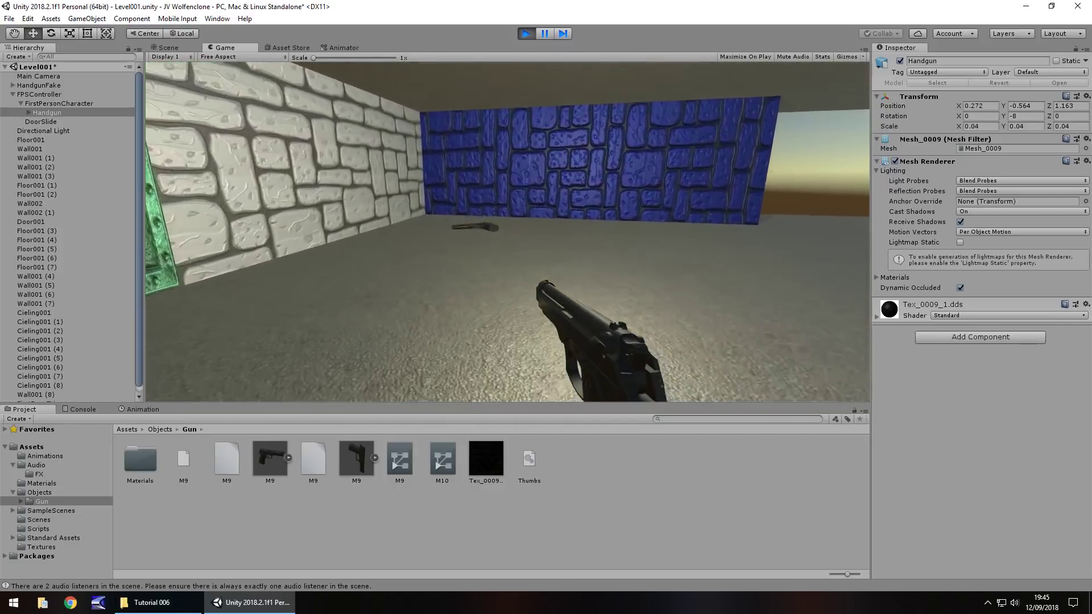
pyautogui.press('w')
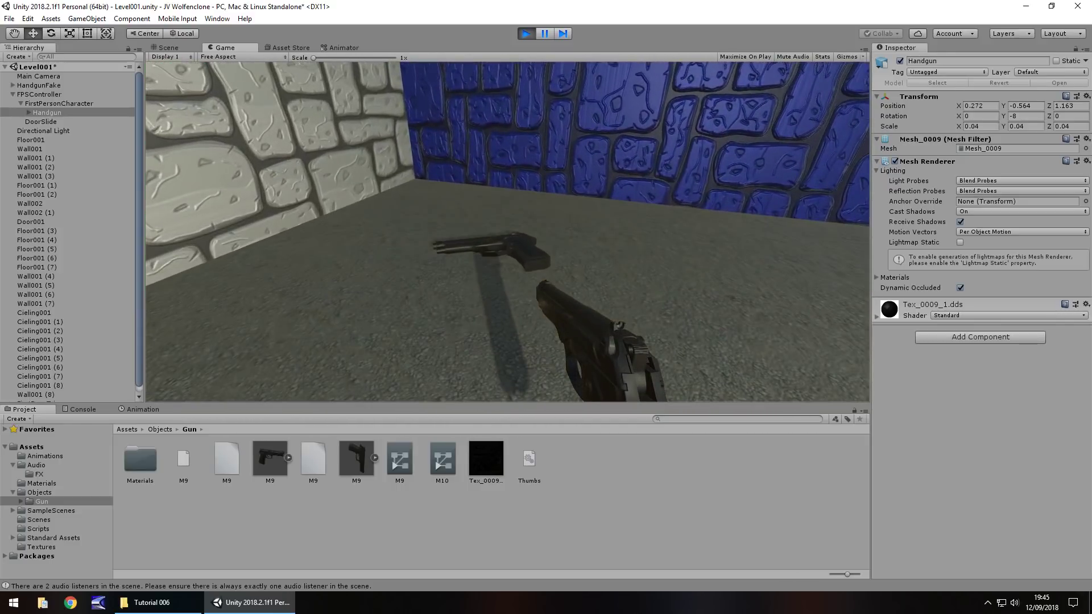
pyautogui.press('w')
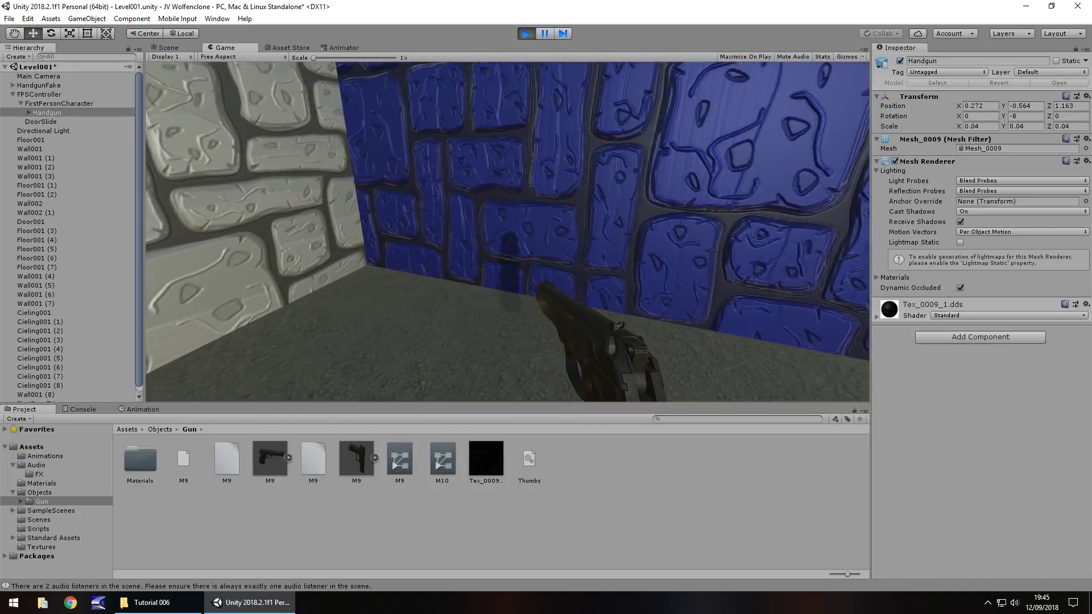
pyautogui.hotkey('ctrl', 'p')
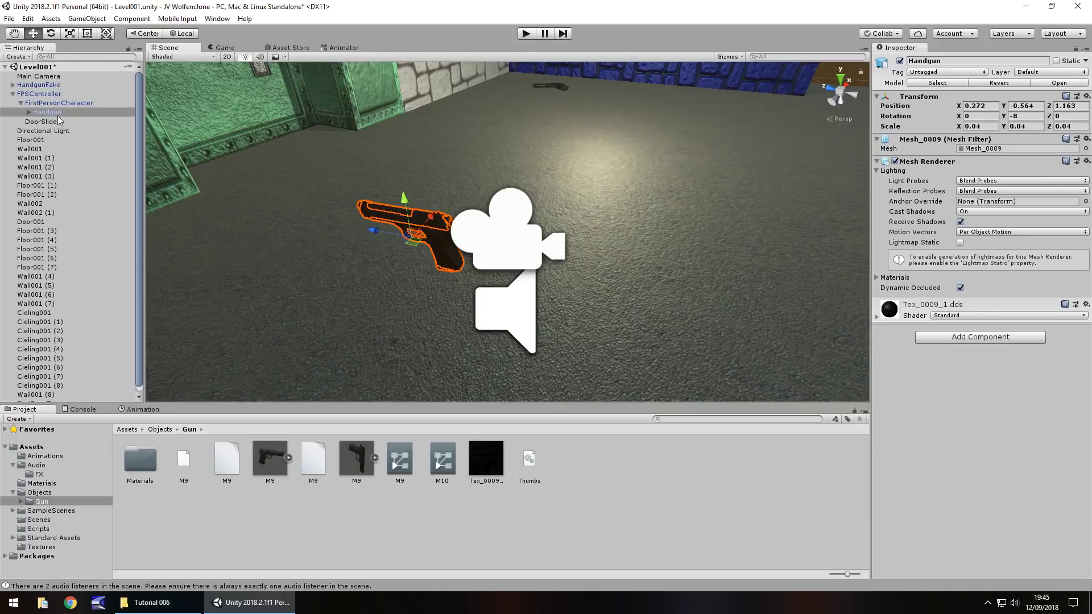
# Step: Turn off shadow casting for Handgun and deactivate the object
pyautogui.click(984, 212)
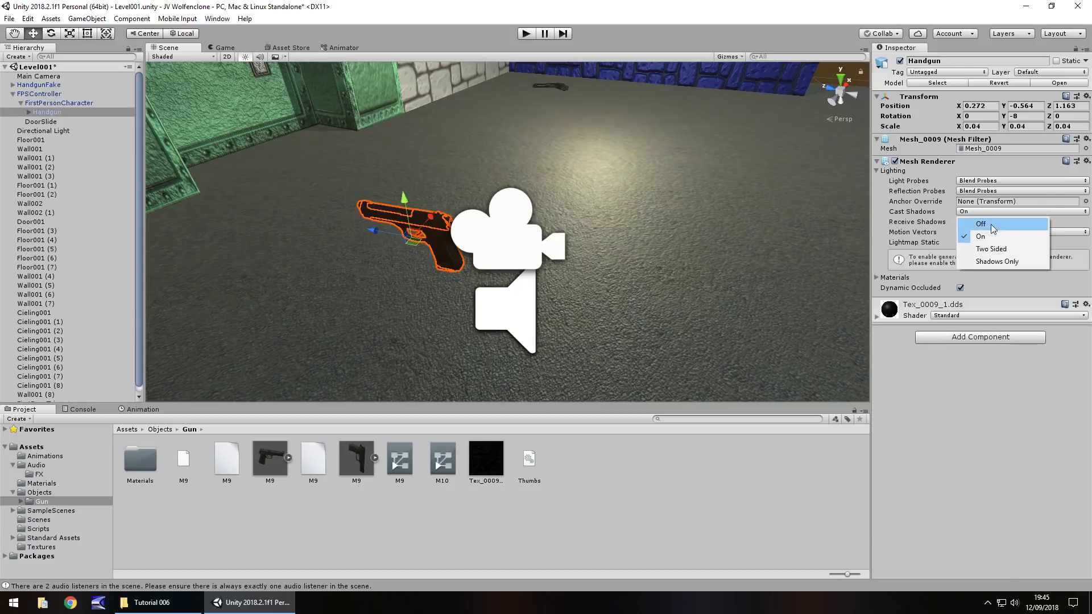
pyautogui.click(992, 227)
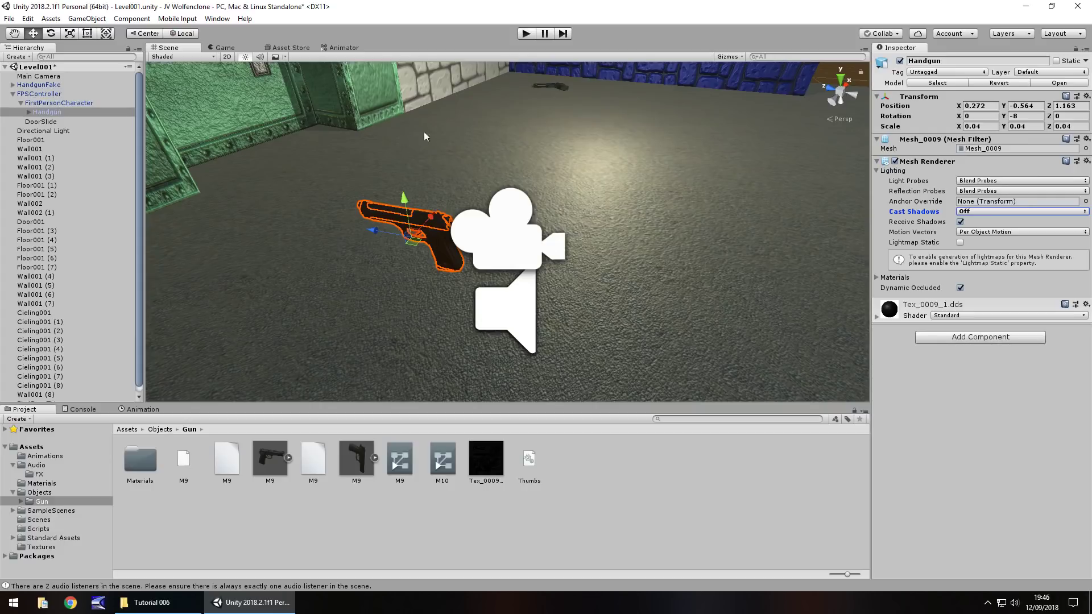
pyautogui.click(899, 62)
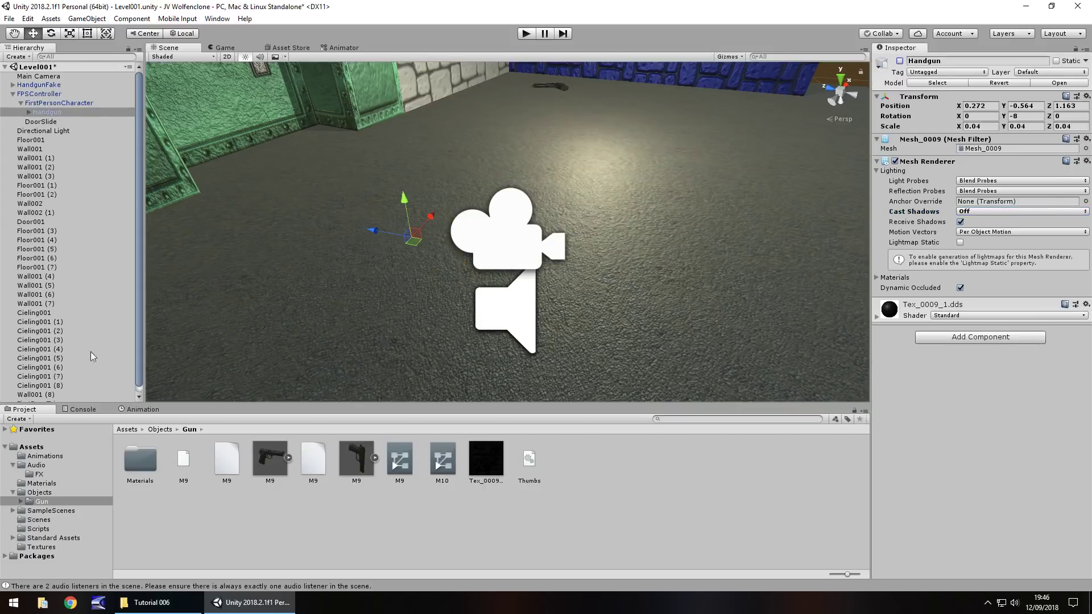
# Step: Import the GunPickUp sound from the Tutorial 006 folder into the project's Audio/FX folder
pyautogui.click(38, 474)
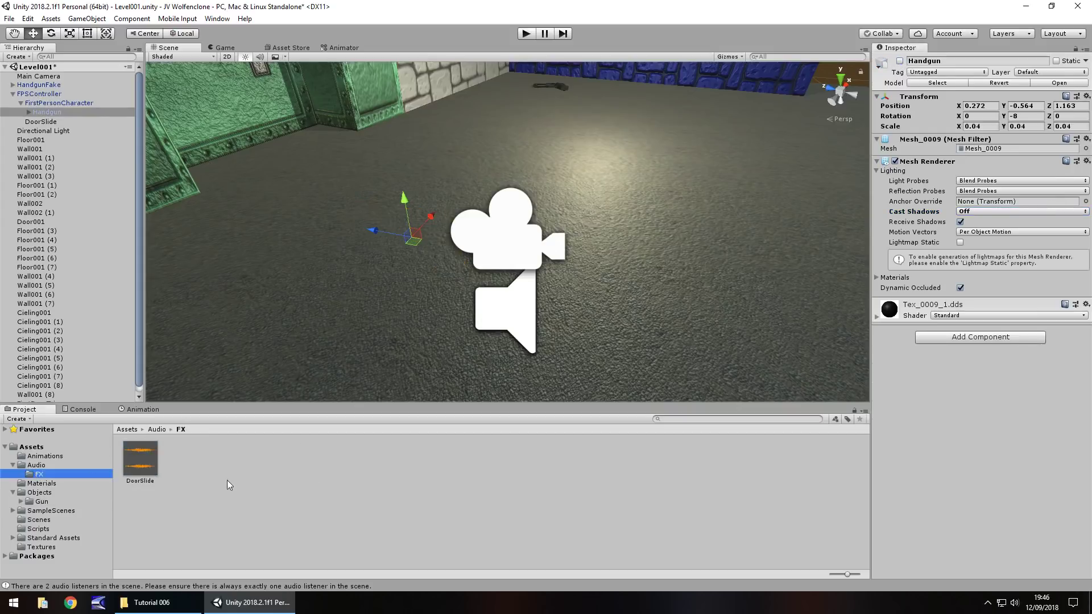
pyautogui.click(148, 604)
pyautogui.click(130, 100)
pyautogui.moveTo(132, 103); pyautogui.dragTo(181, 457)
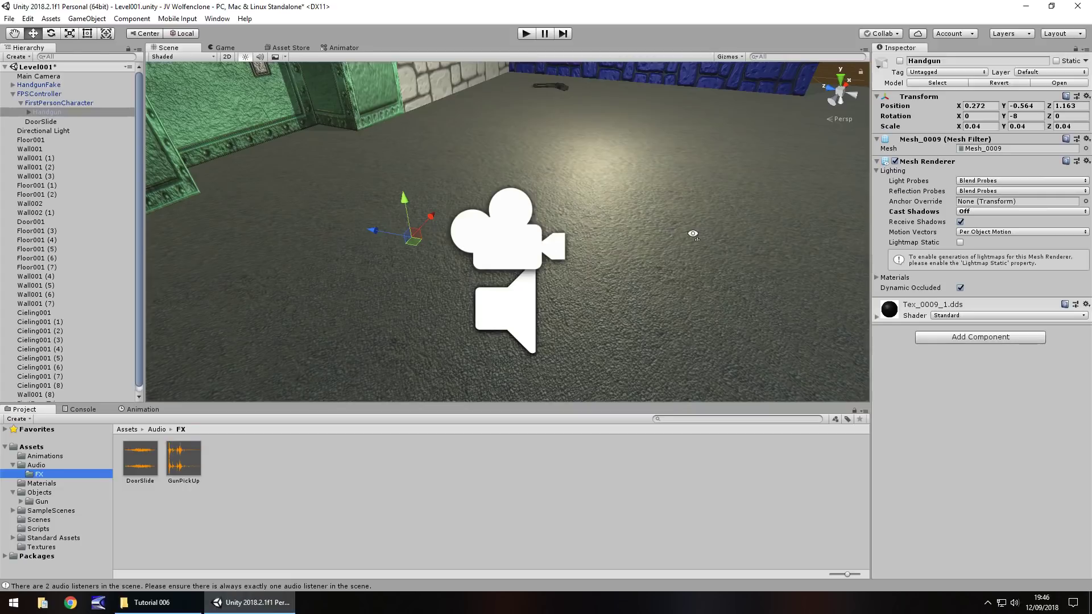
# Step: Add a cube around the floor handgun at about X -0.73, Y 0.80, Z 0.71 and set its Y scale to 0.5
pyautogui.moveTo(693, 234); pyautogui.dragTo(461, 387, button='right')
pyautogui.moveTo(616, 257); pyautogui.dragTo(371, 146, button='right')
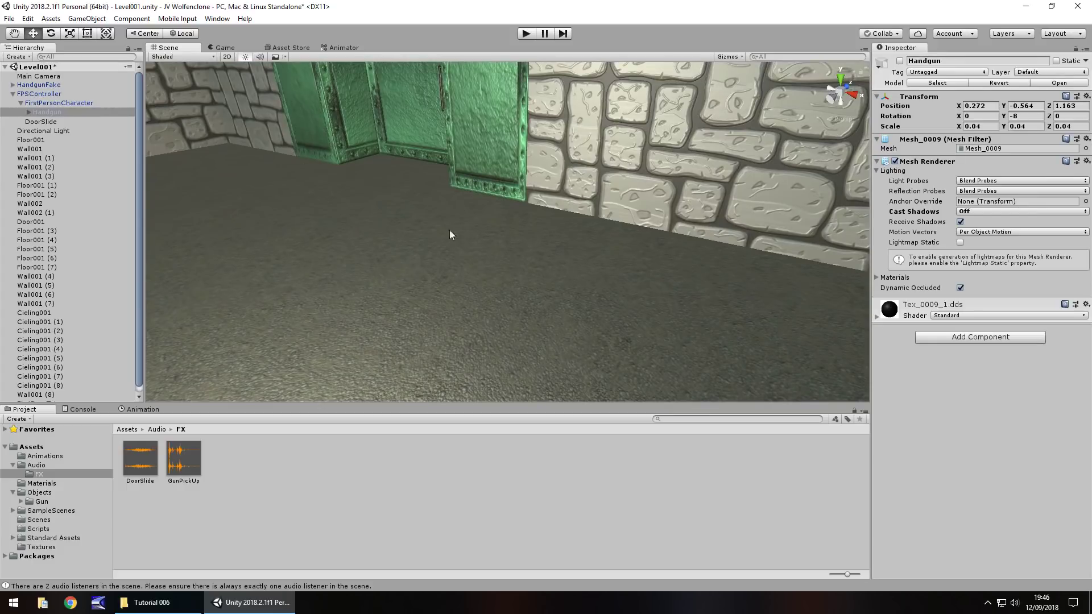
pyautogui.moveTo(449, 233); pyautogui.dragTo(499, 228, button='right')
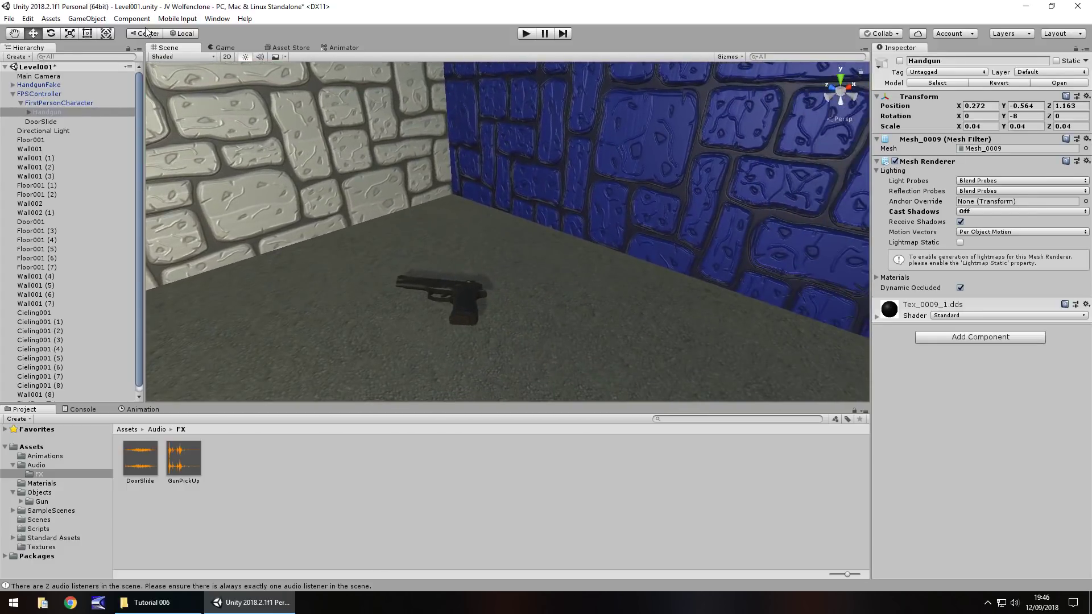
pyautogui.click(87, 18)
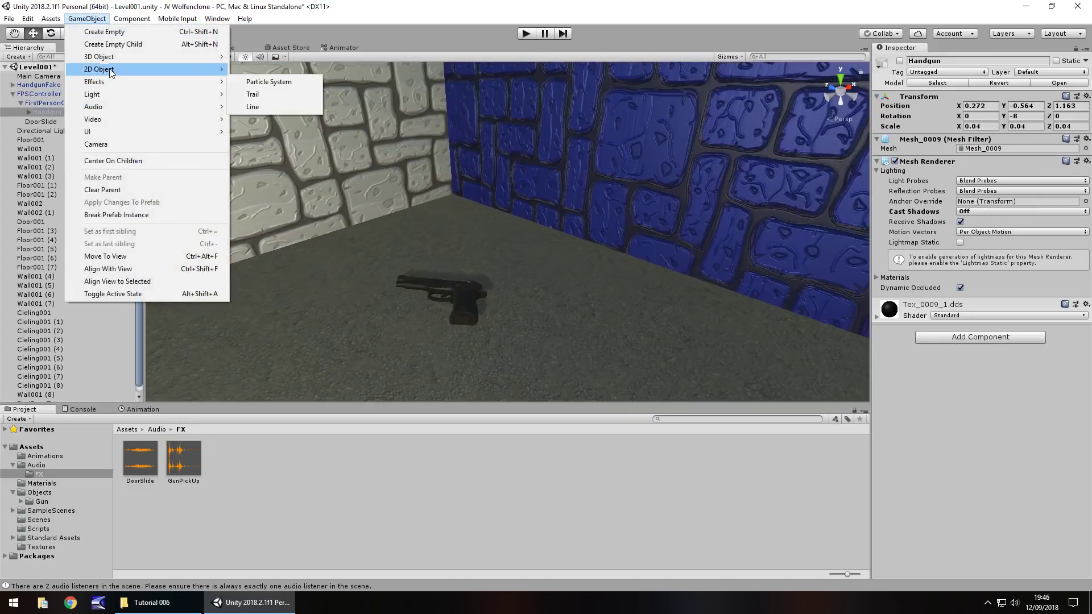
pyautogui.moveTo(114, 56)
pyautogui.click(273, 57)
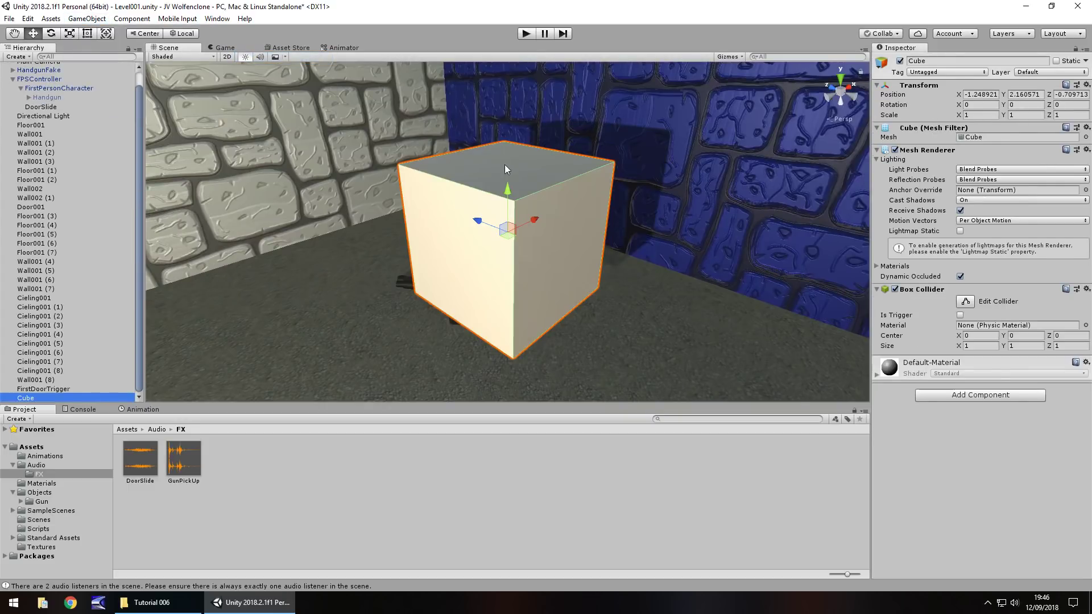
pyautogui.moveTo(506, 191); pyautogui.dragTo(452, 219)
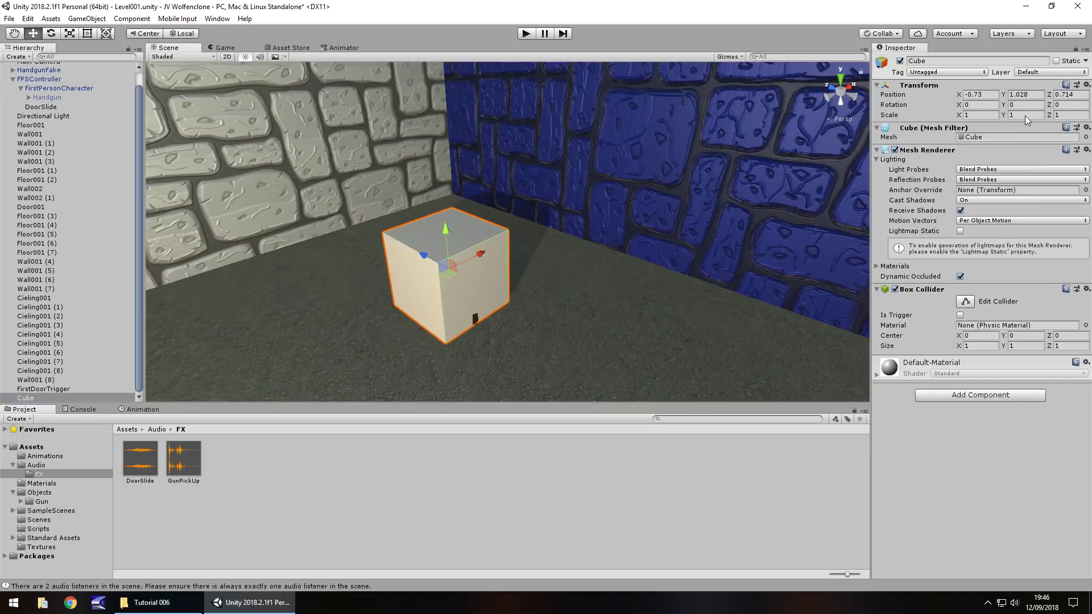
pyautogui.write('0.5')
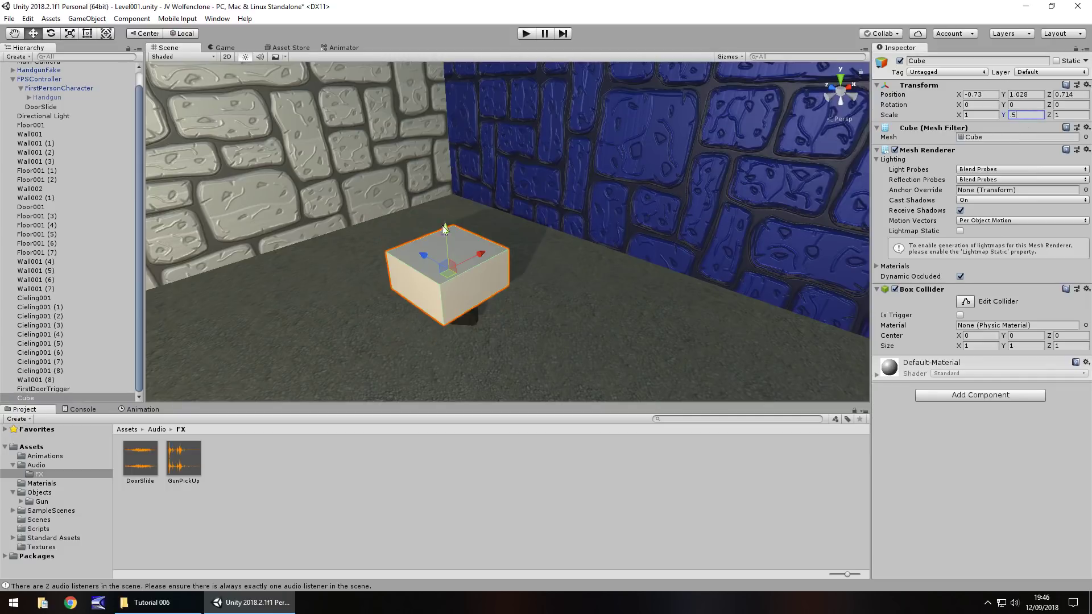
pyautogui.moveTo(450, 228); pyautogui.dragTo(446, 246)
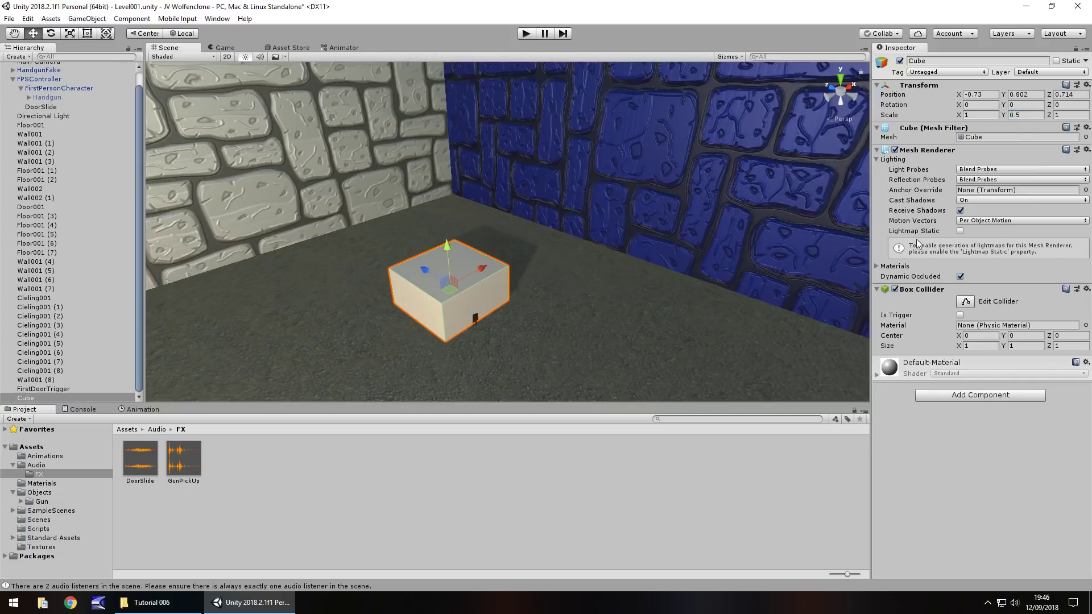
# Step: Disable the cube's Mesh Renderer and make its Box Collider a trigger
pyautogui.click(895, 150)
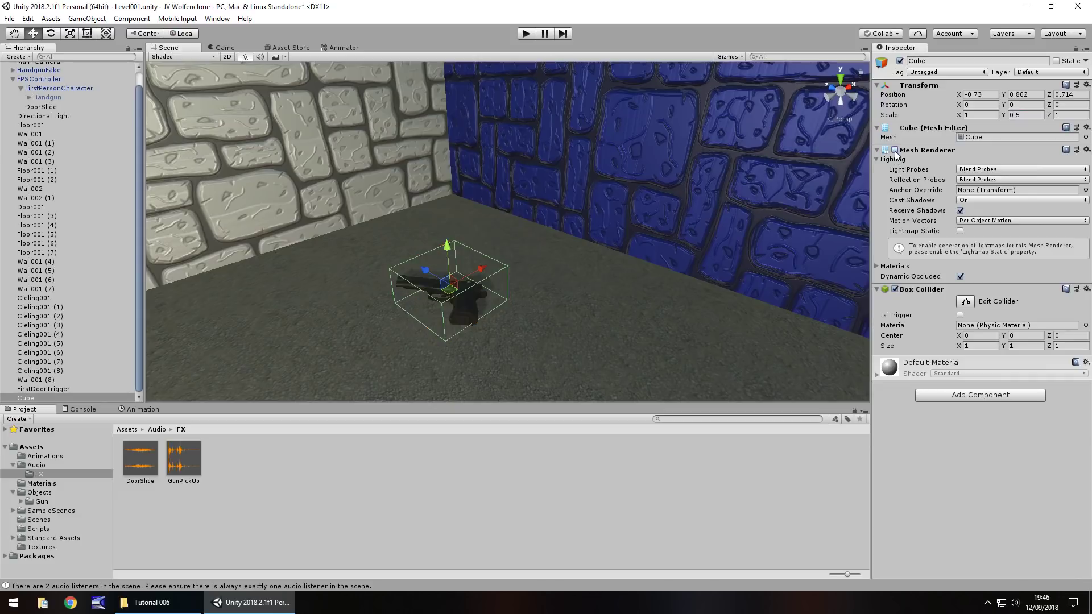
pyautogui.click(960, 315)
# Step: Create a folder named Weapons inside the Scripts folder
pyautogui.click(38, 530)
pyautogui.rightClick(175, 462)
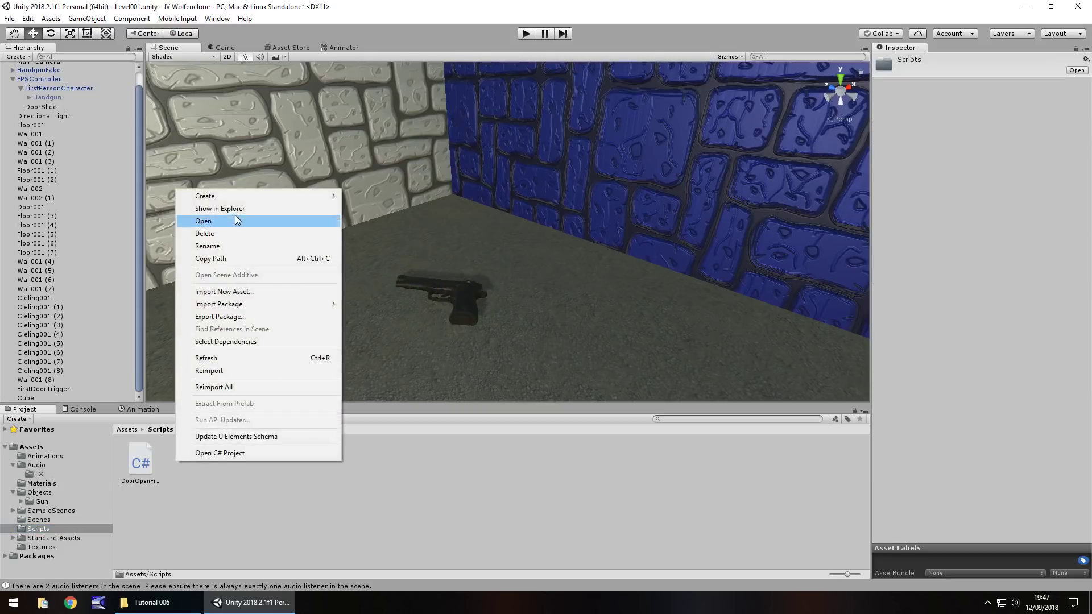
pyautogui.moveTo(222, 197)
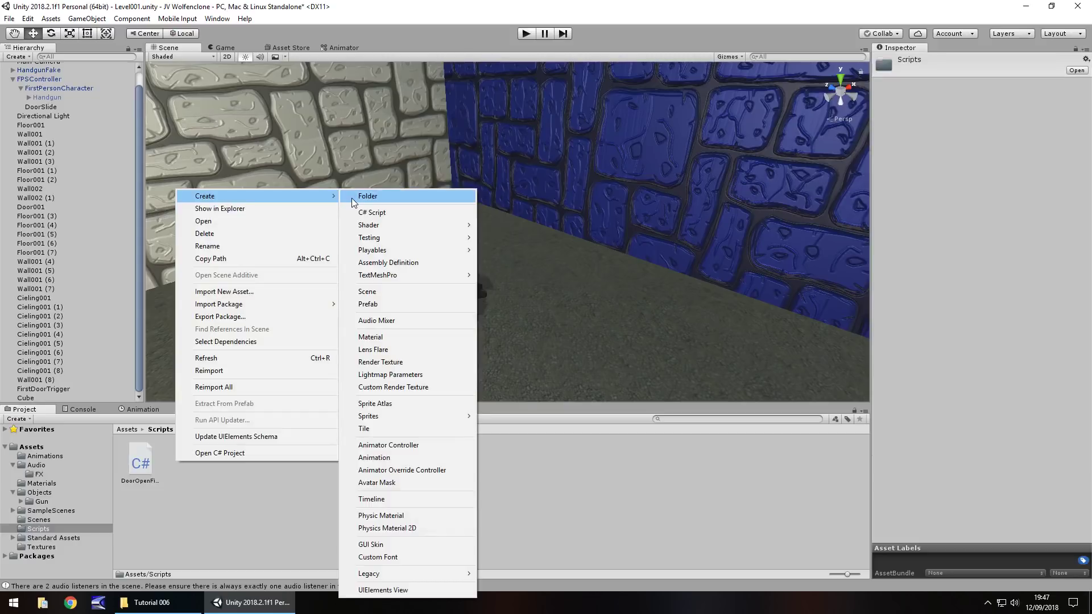
pyautogui.click(382, 197)
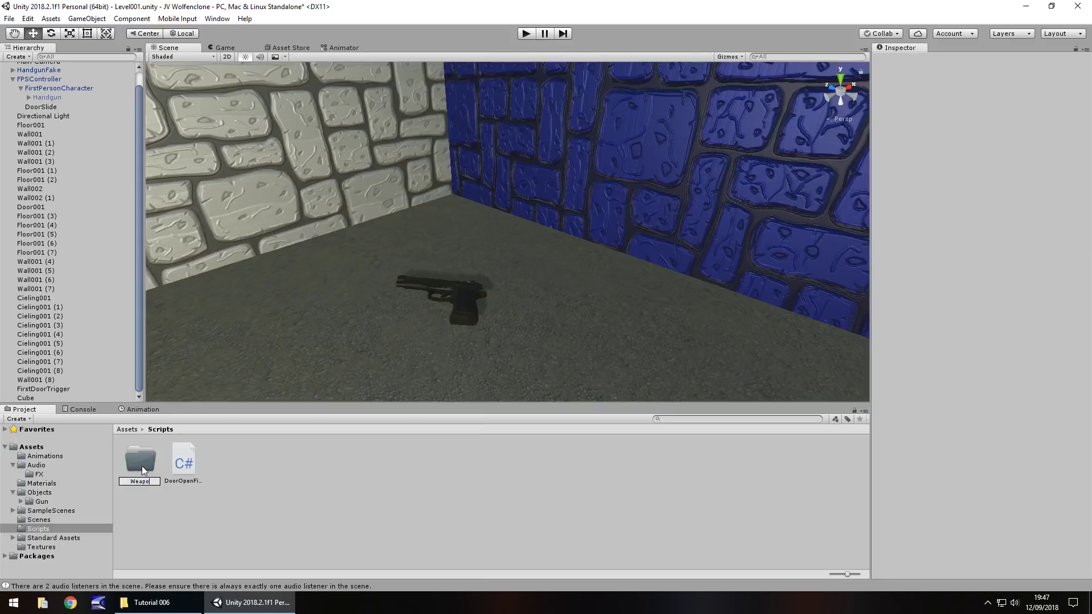
pyautogui.write('Weapons')
pyautogui.press('Return')
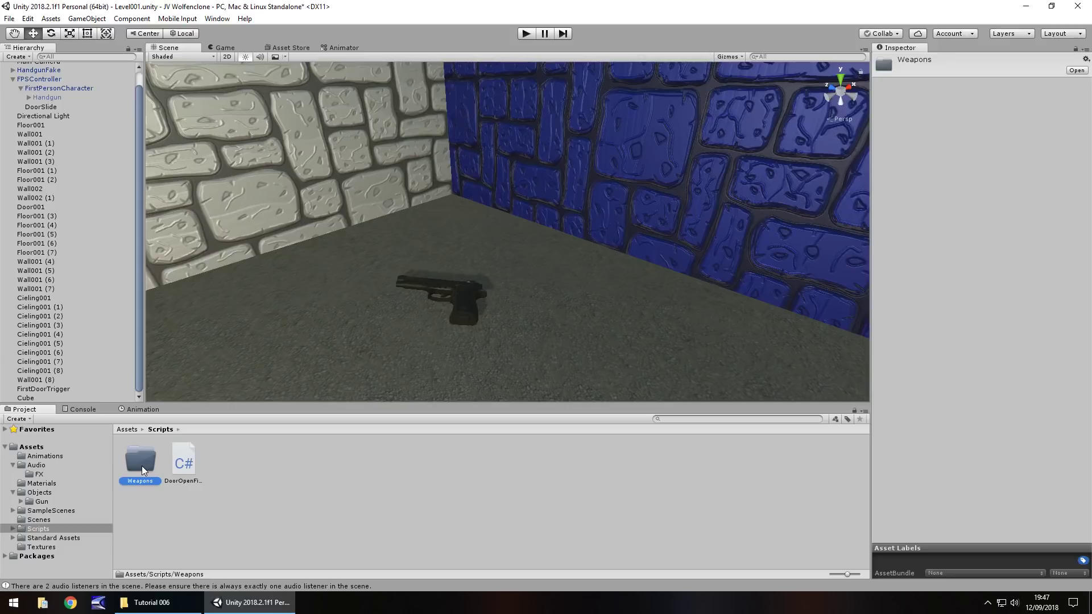
# Step: Create a C# script named HandgunPickup in the Weapons folder and open it in Visual Studio
pyautogui.doubleClick(142, 466)
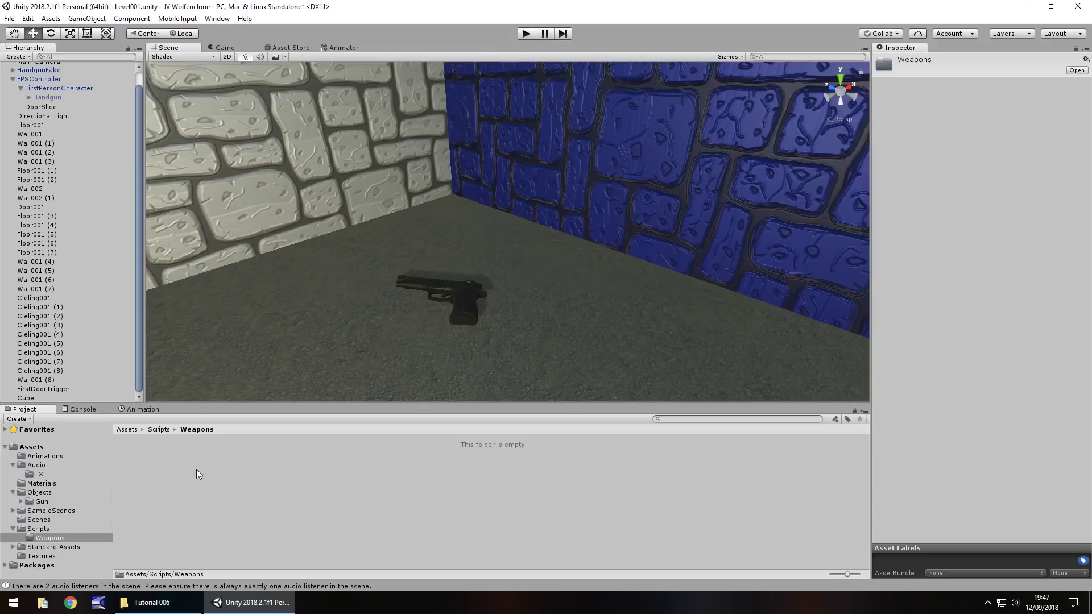
pyautogui.rightClick(166, 465)
pyautogui.moveTo(211, 203)
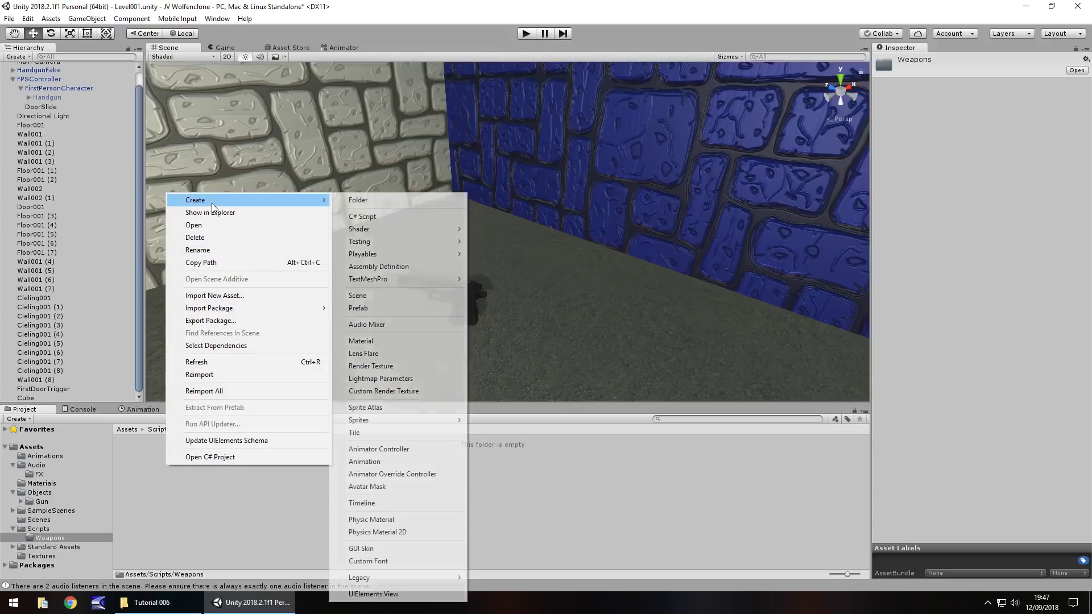
pyautogui.click(377, 218)
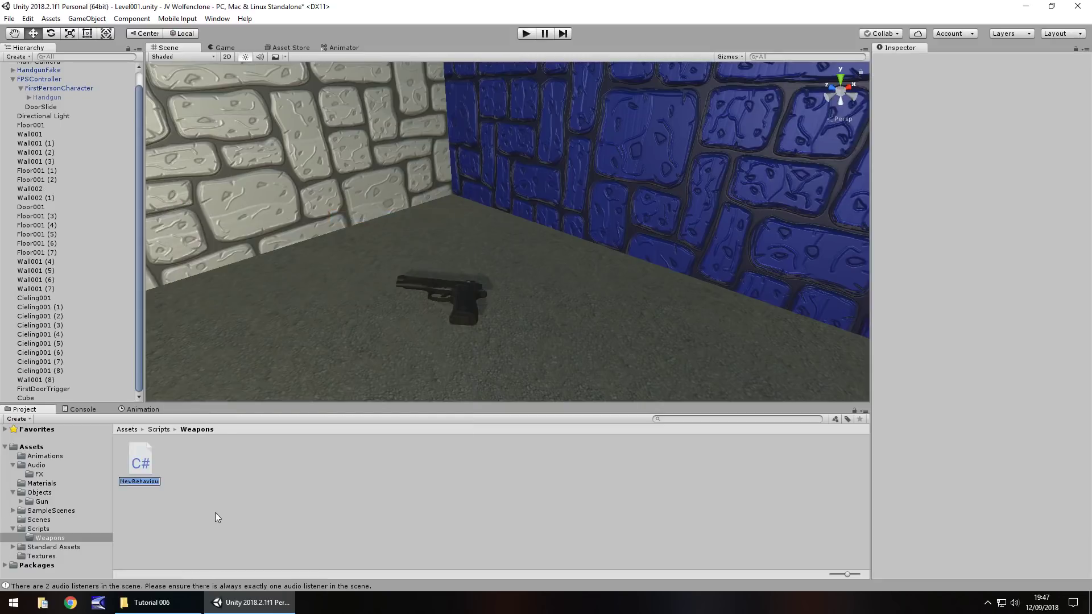
pyautogui.write('HandgunPickup')
pyautogui.press('Return')
pyautogui.press('Return')
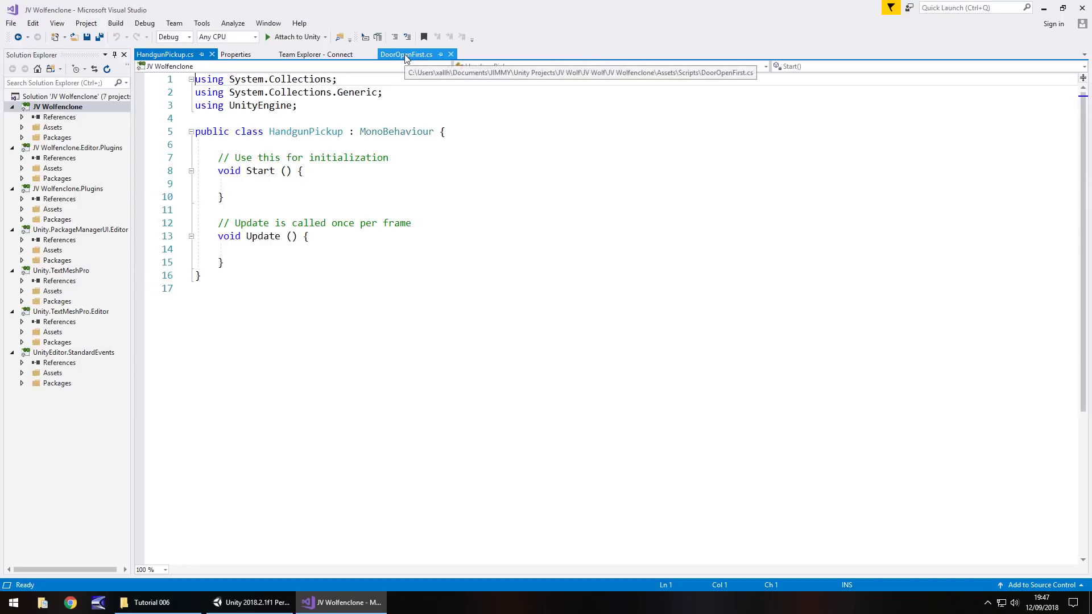
# Step: Review the DoorOpenFirst script's trigger code for reference and return to the HandgunPickup script
pyautogui.click(418, 54)
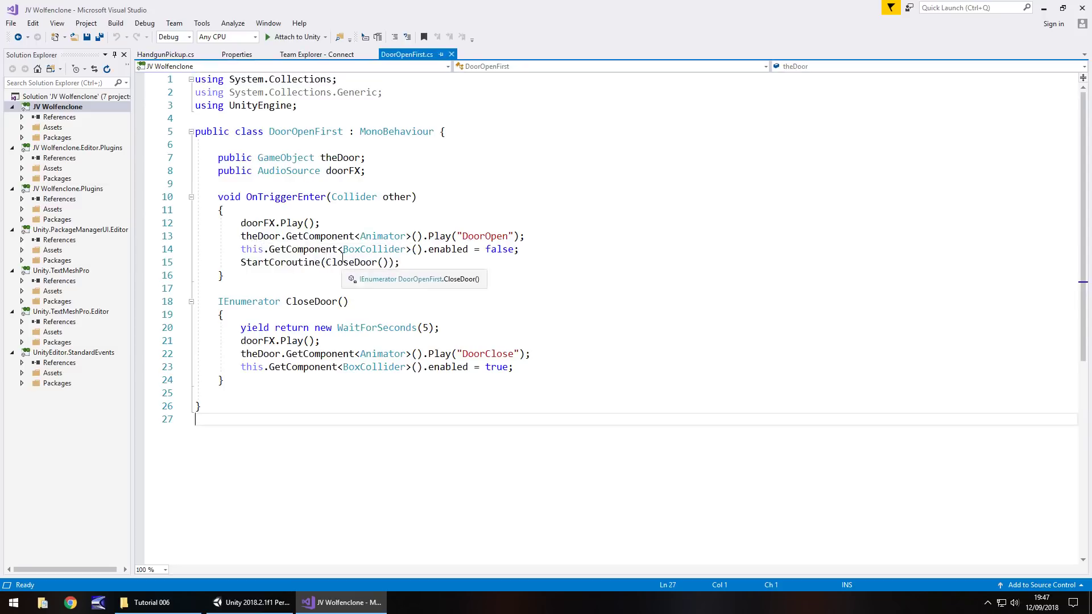
pyautogui.click(192, 56)
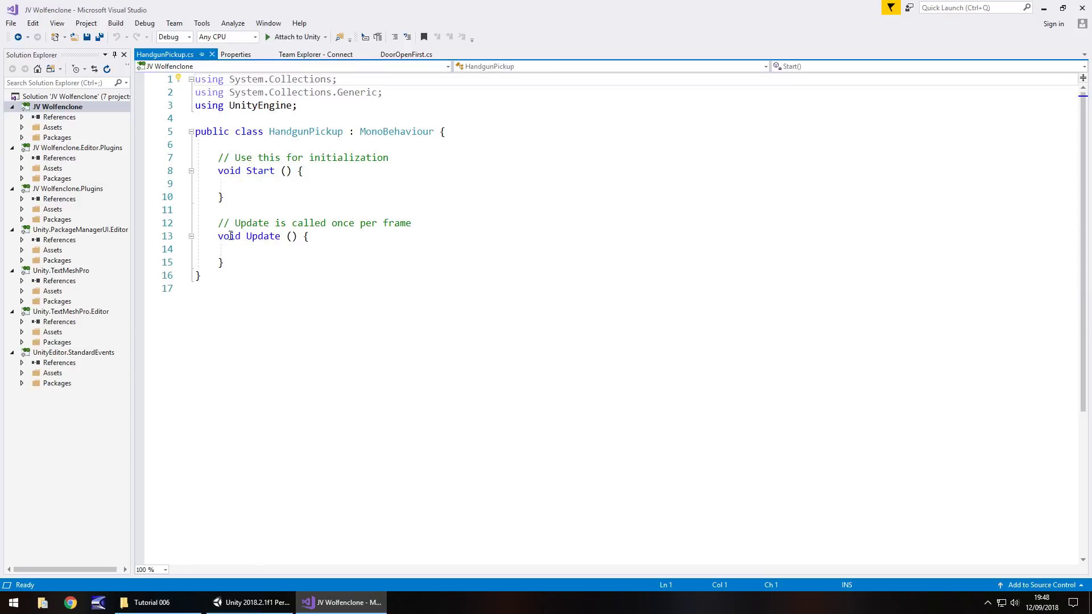
# Step: Remove the default Start and Update methods with their comments from the HandgunPickup class, leaving a blank line for new code
pyautogui.moveTo(239, 263); pyautogui.dragTo(196, 158)
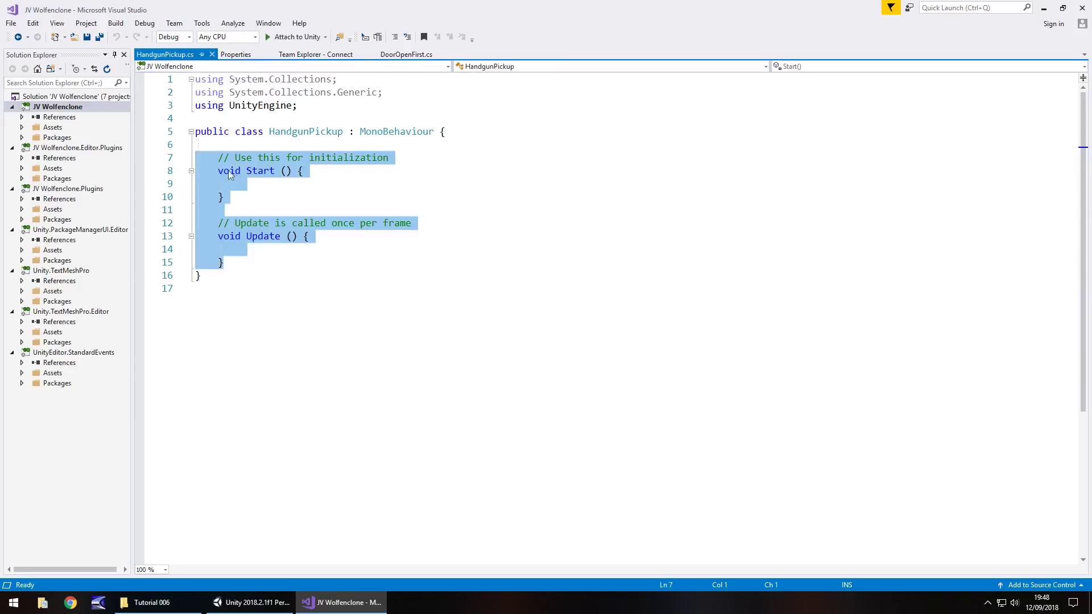
pyautogui.press('Delete')
pyautogui.press('Return')
pyautogui.press('Up')
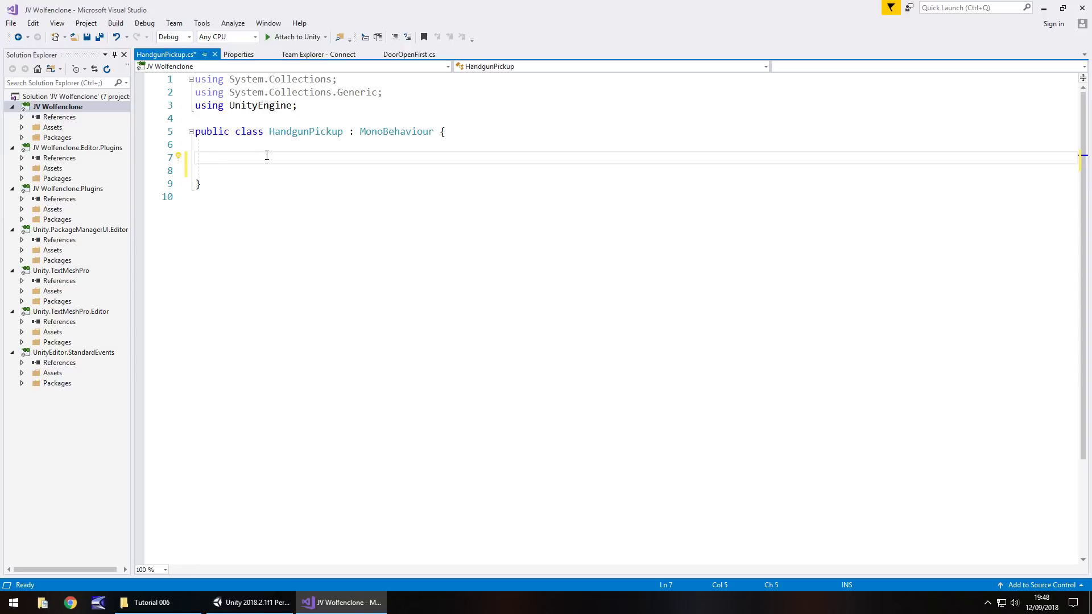
# Step: Declare two public GameObject variables named realHandgun and fakeHandgun in the HandgunPickup class
pyautogui.write('public GameOb')
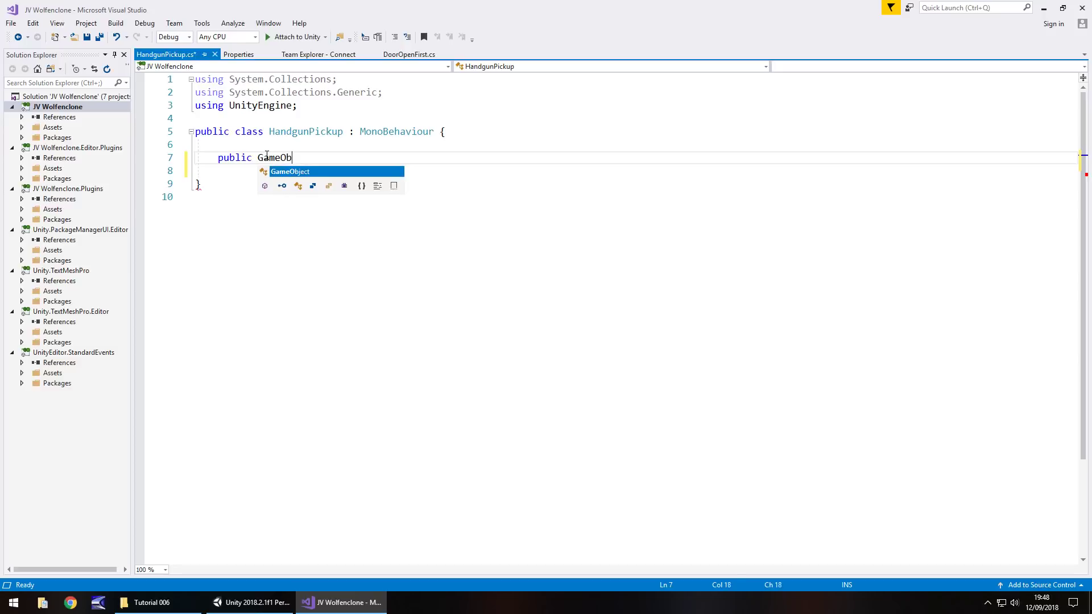
pyautogui.write('ject real')
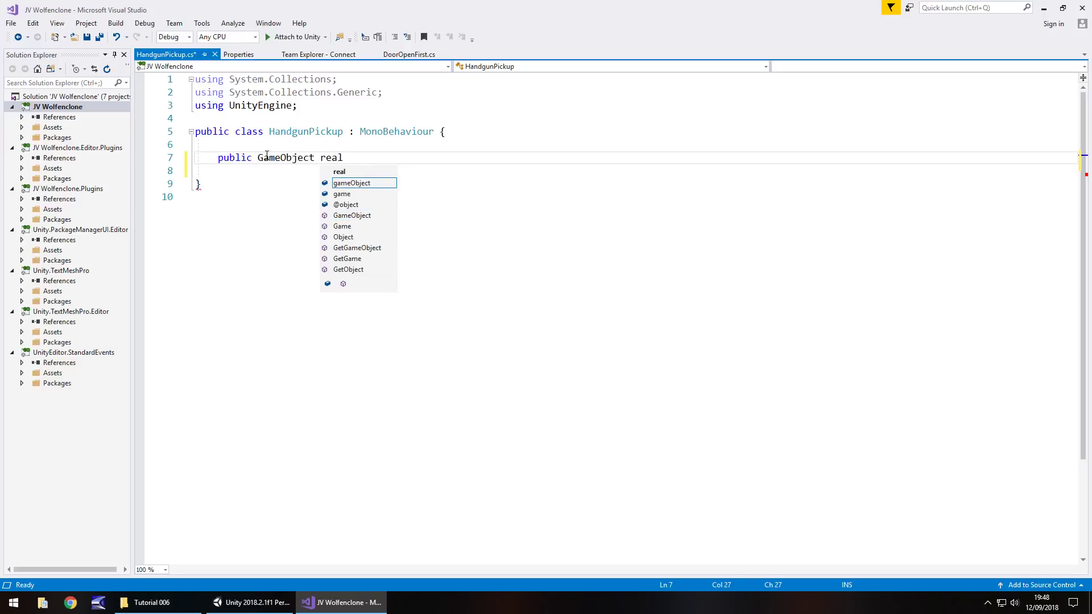
pyautogui.write('Handgun;')
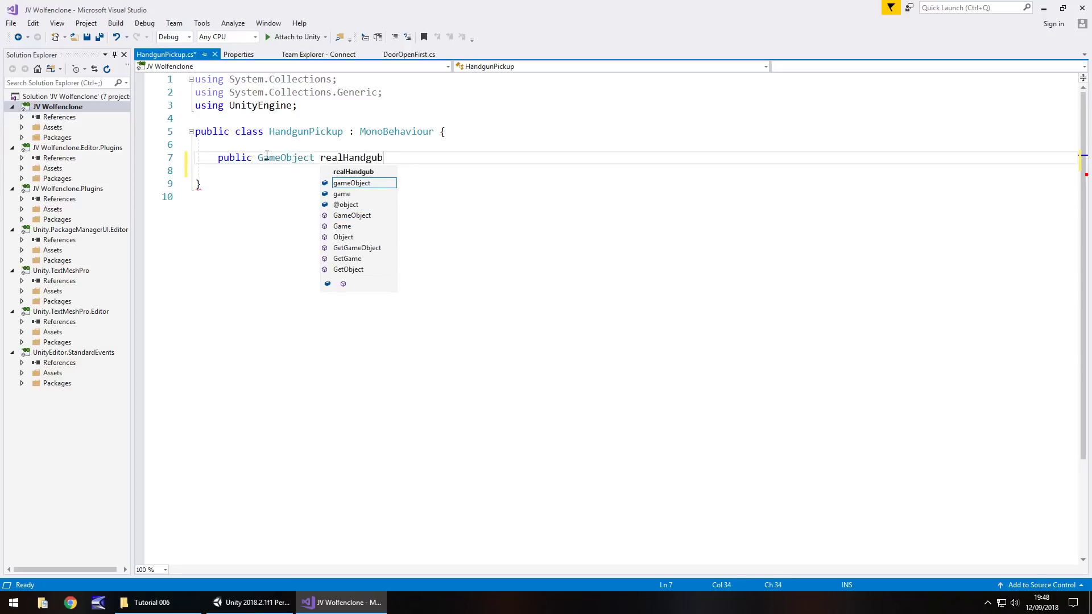
pyautogui.press('Return')
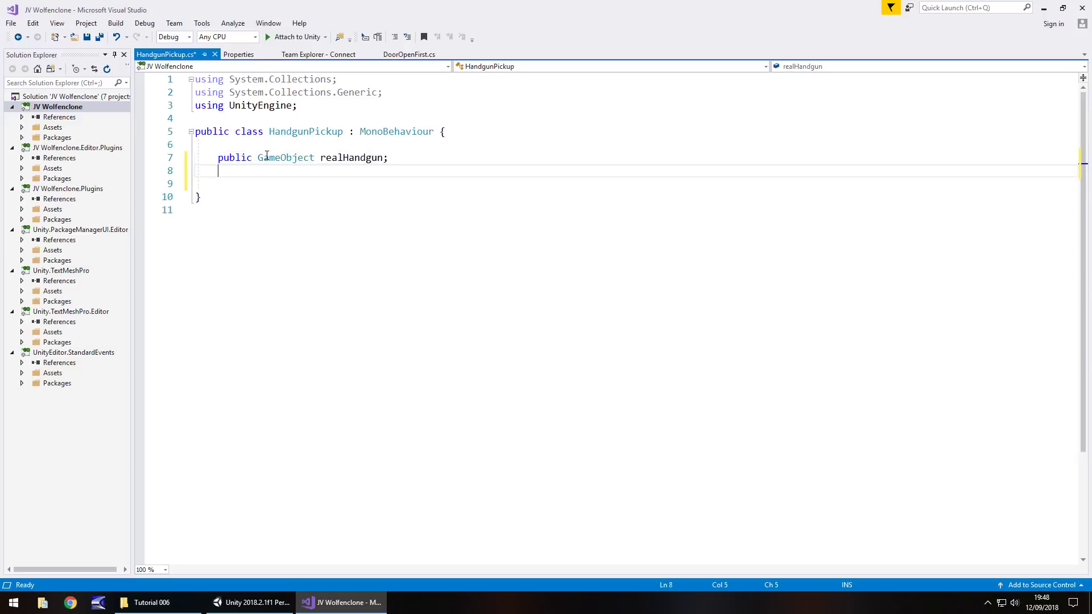
pyautogui.write('public Game')
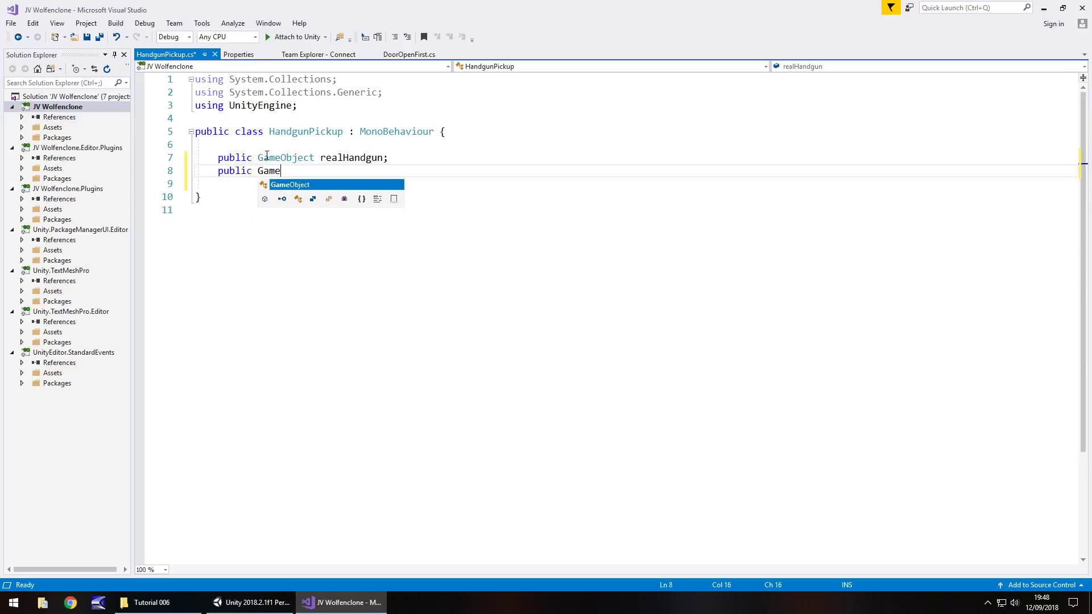
pyautogui.write('Object fake')
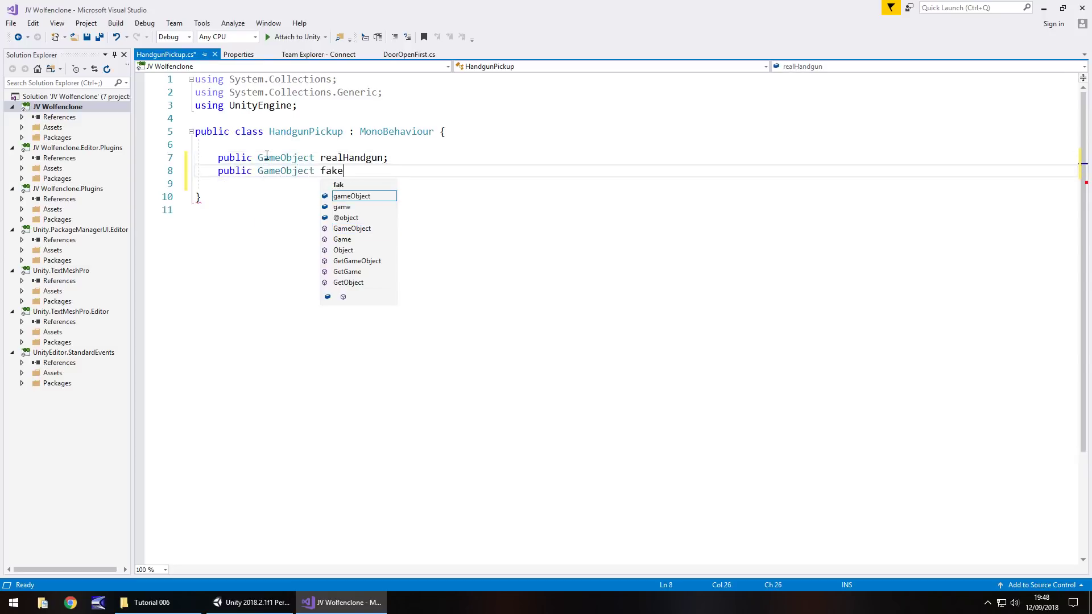
pyautogui.write('Handgub')
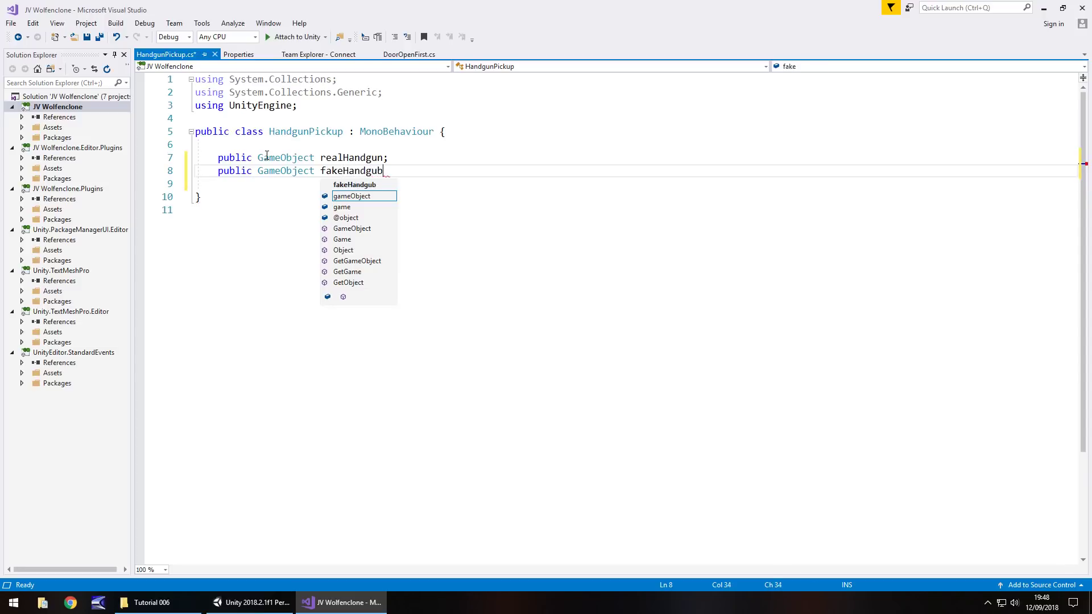
pyautogui.press('BackSpace')
pyautogui.write('n;')
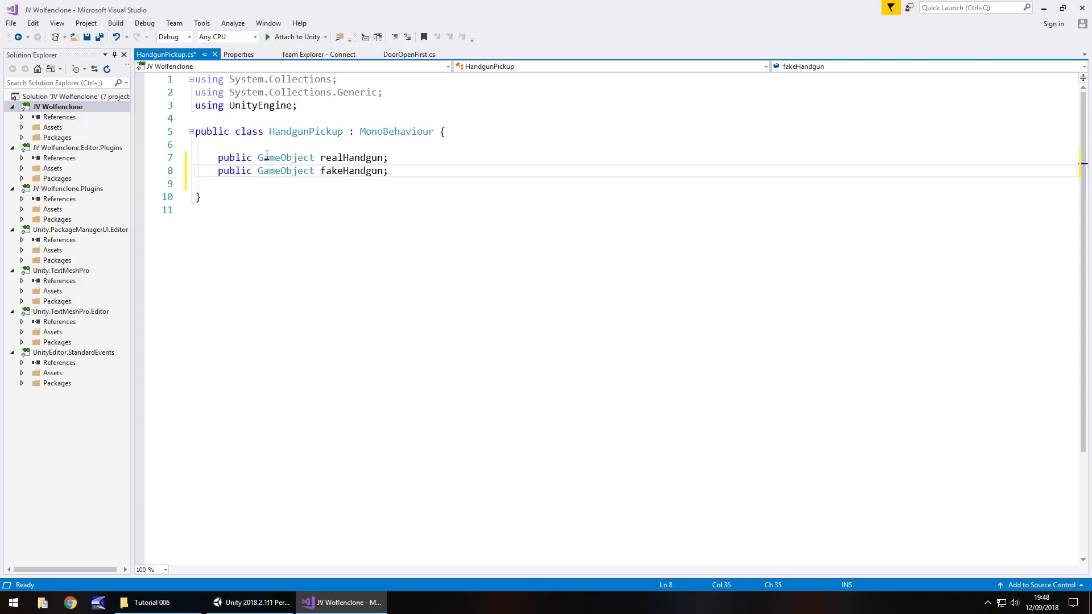
# Step: Declare a public AudioSource variable named handgunPickupSound below the fakeHandgun variable
pyautogui.press('Return')
pyautogui.write('publi')
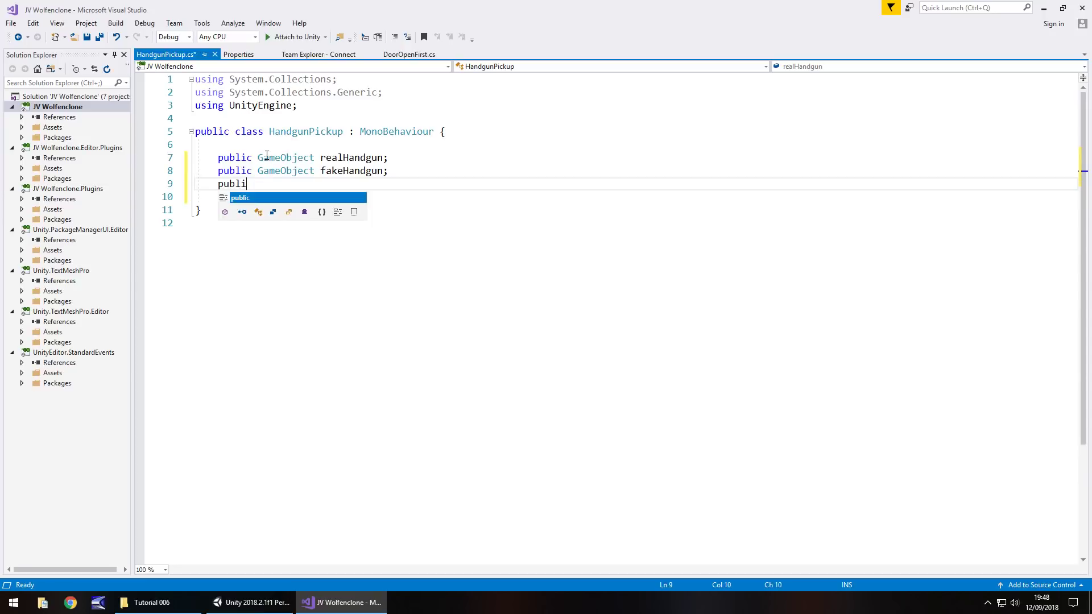
pyautogui.write('c AudioSo')
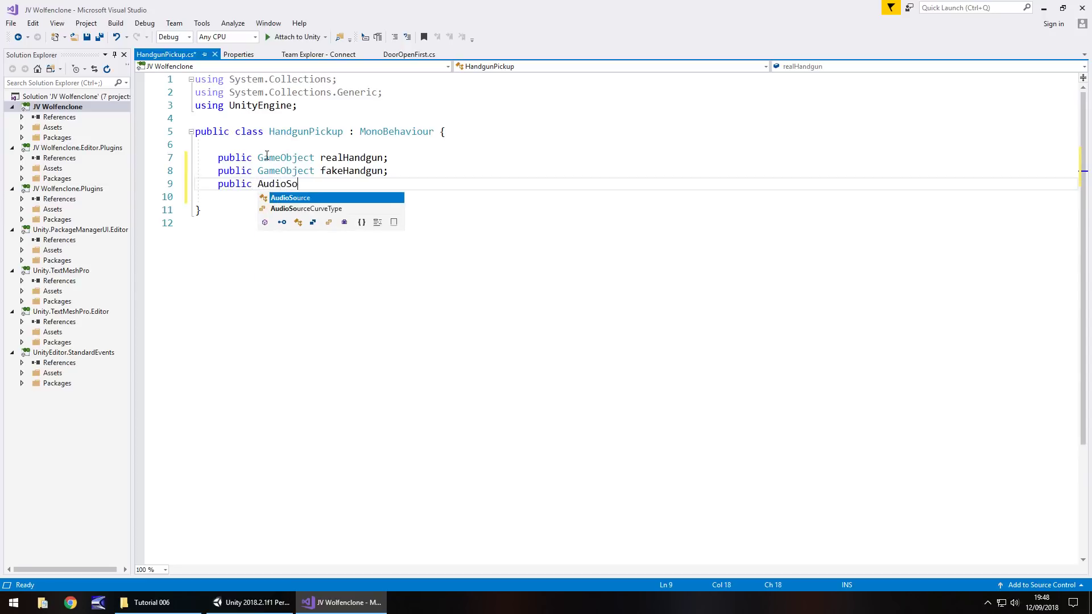
pyautogui.write('urce ')
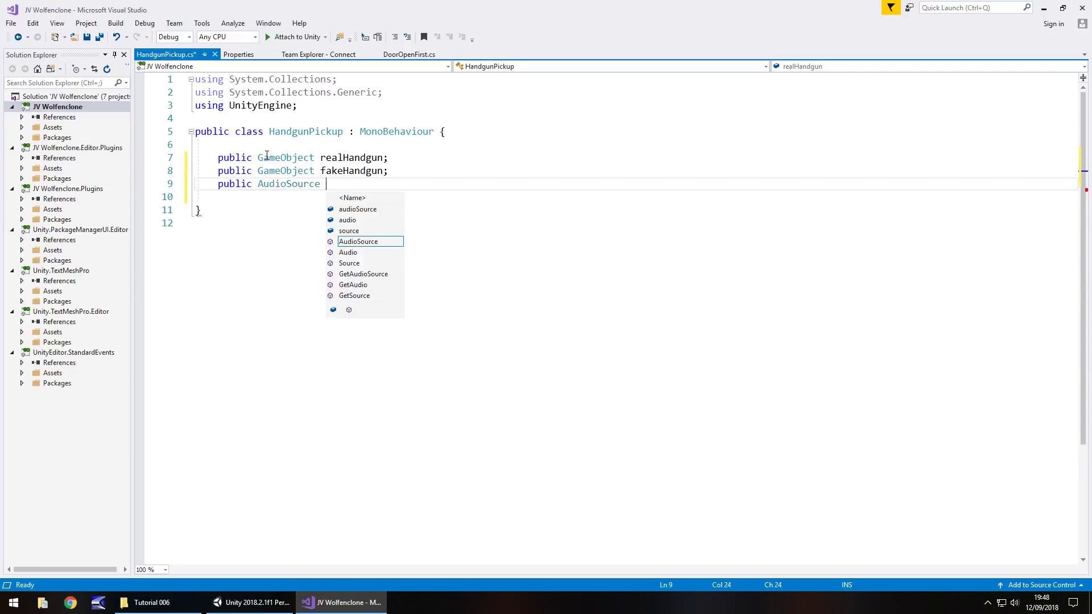
pyautogui.write('han')
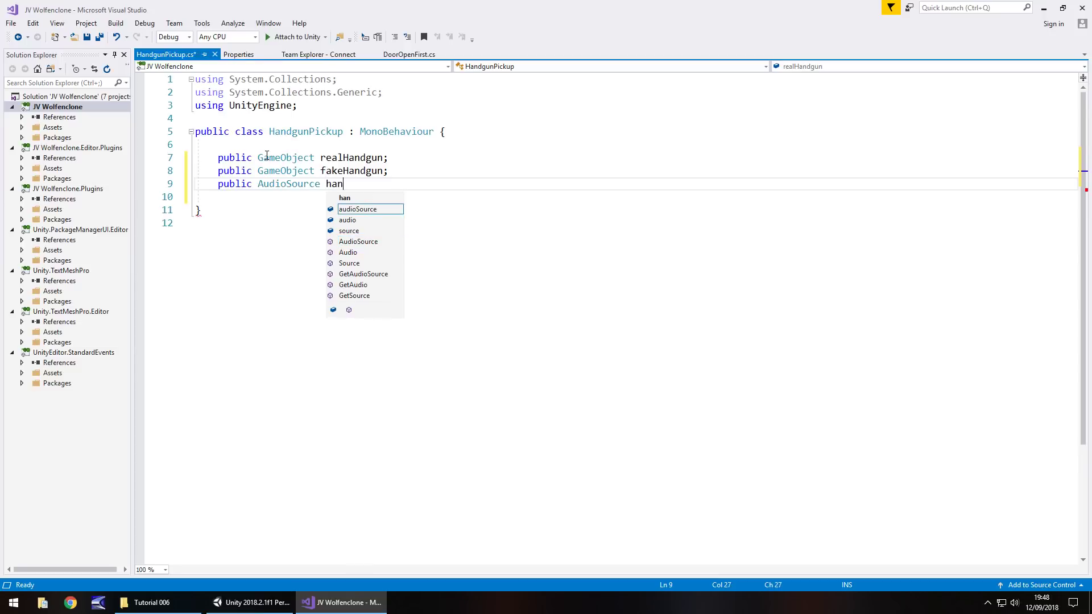
pyautogui.write('dgunPickupSound;')
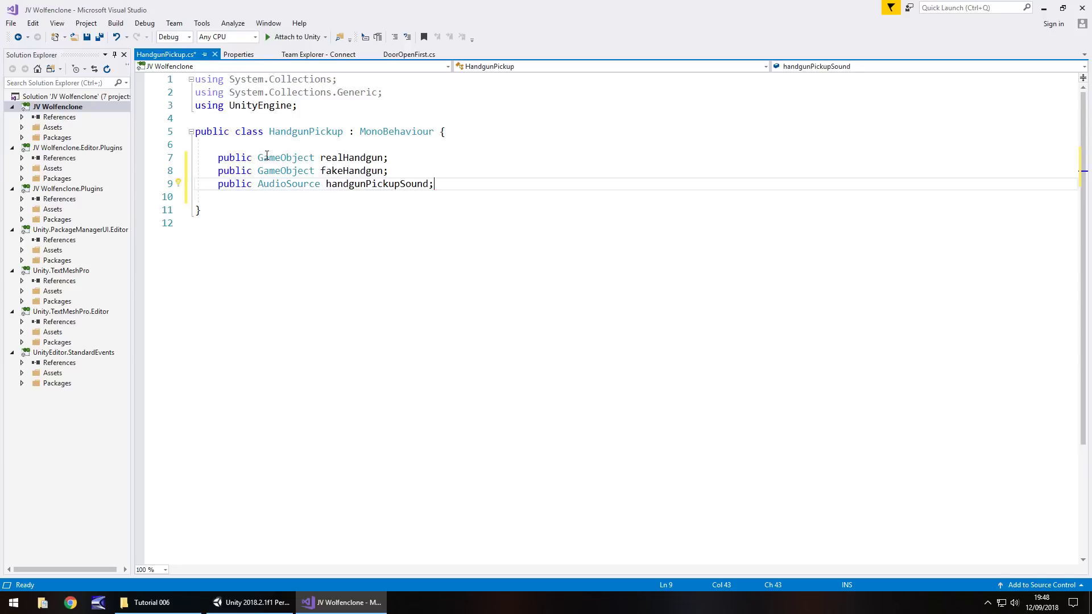
# Step: Add a void OnTriggerEnter(Collider other) method below the variables, without the private modifier
pyautogui.press('Return')
pyautogui.press('Return')
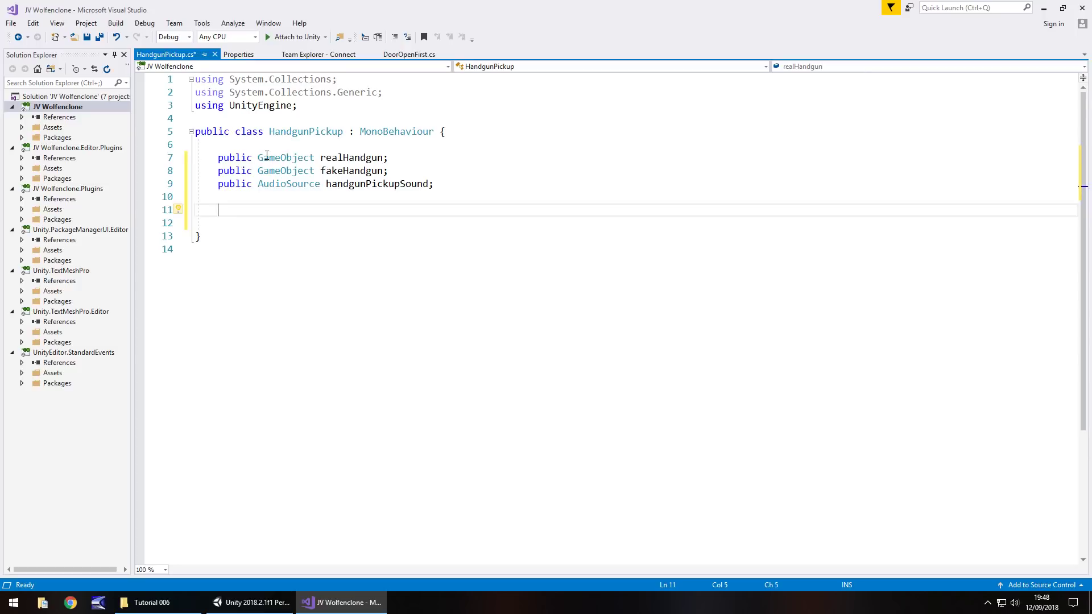
pyautogui.write('void OnTrigge')
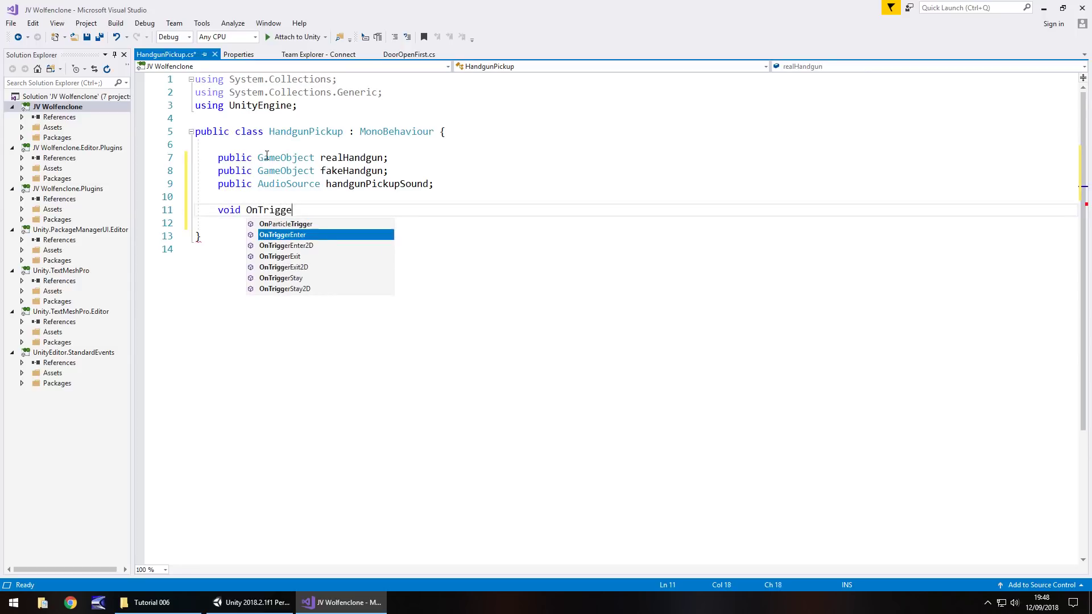
pyautogui.write('rEnter')
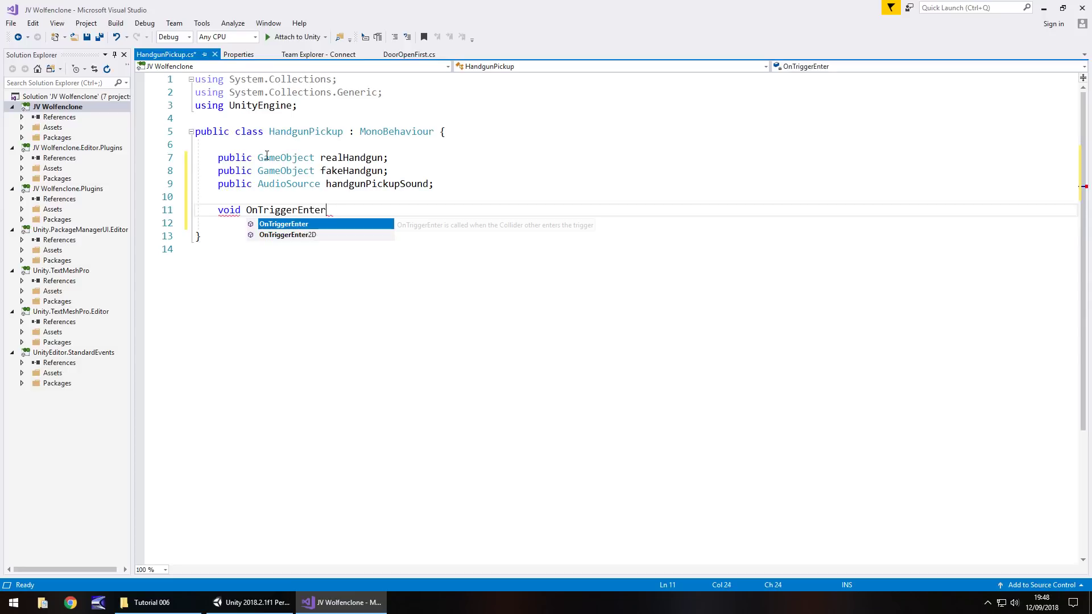
pyautogui.press('Tab')
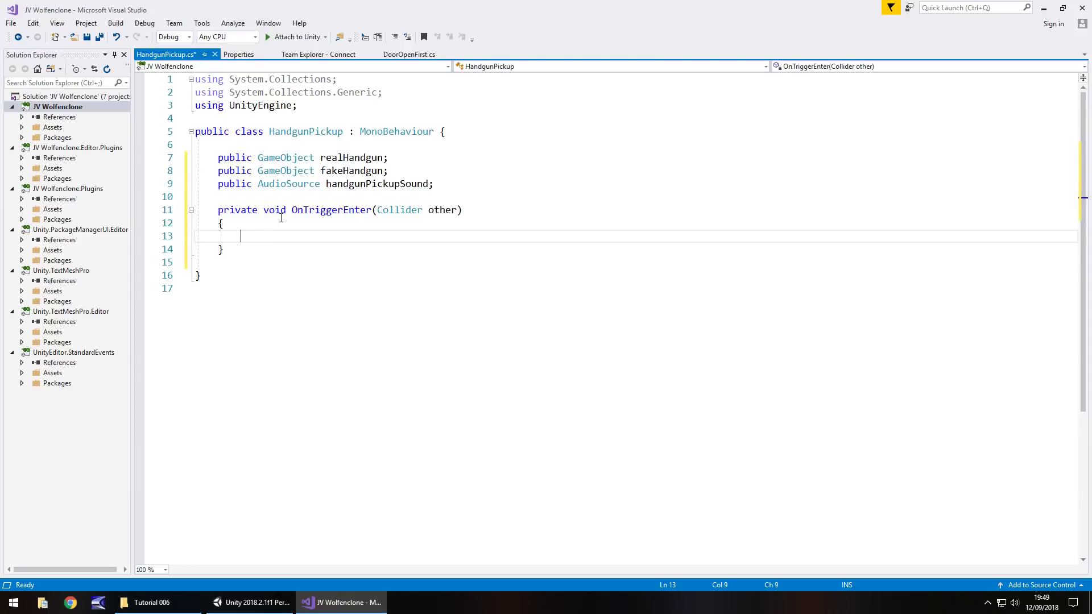
pyautogui.moveTo(263, 210); pyautogui.dragTo(218, 209)
pyautogui.press('Delete')
pyautogui.click(323, 238)
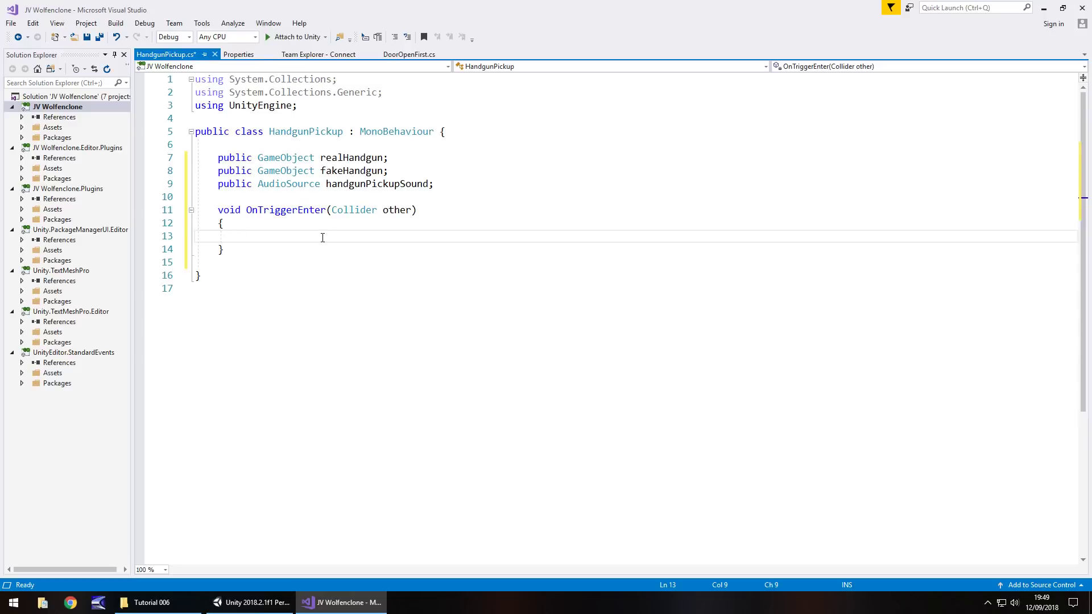
# Step: In OnTriggerEnter, activate the real handgun with realHandgun.SetActive(true); and deactivate the fake one with fakeHandgun.SetActive(false);
pyautogui.write('real')
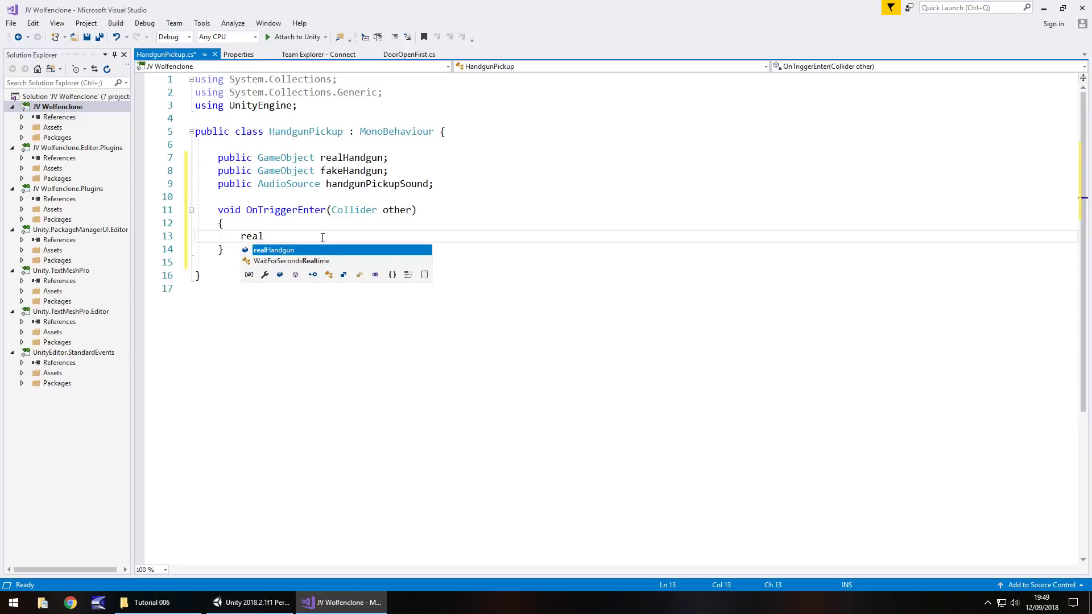
pyautogui.write('Handgun.')
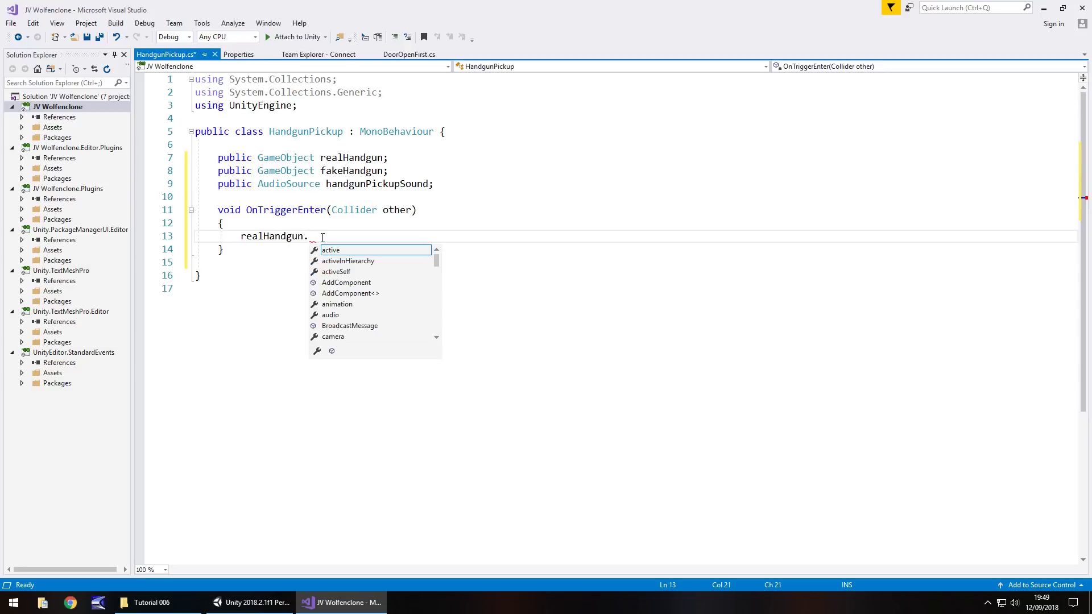
pyautogui.write('SetActive')
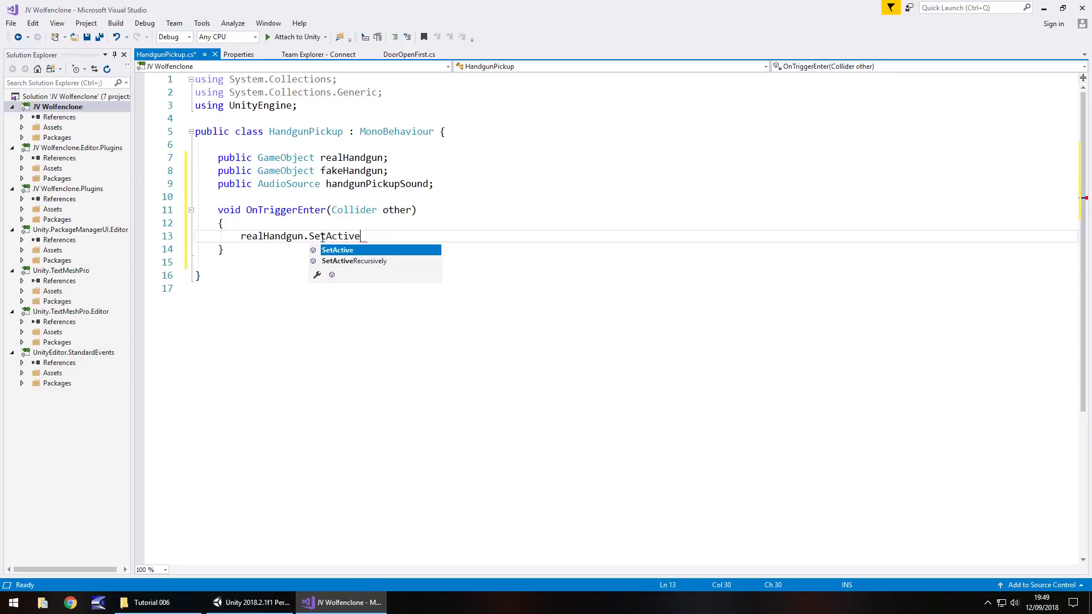
pyautogui.write('(true)')
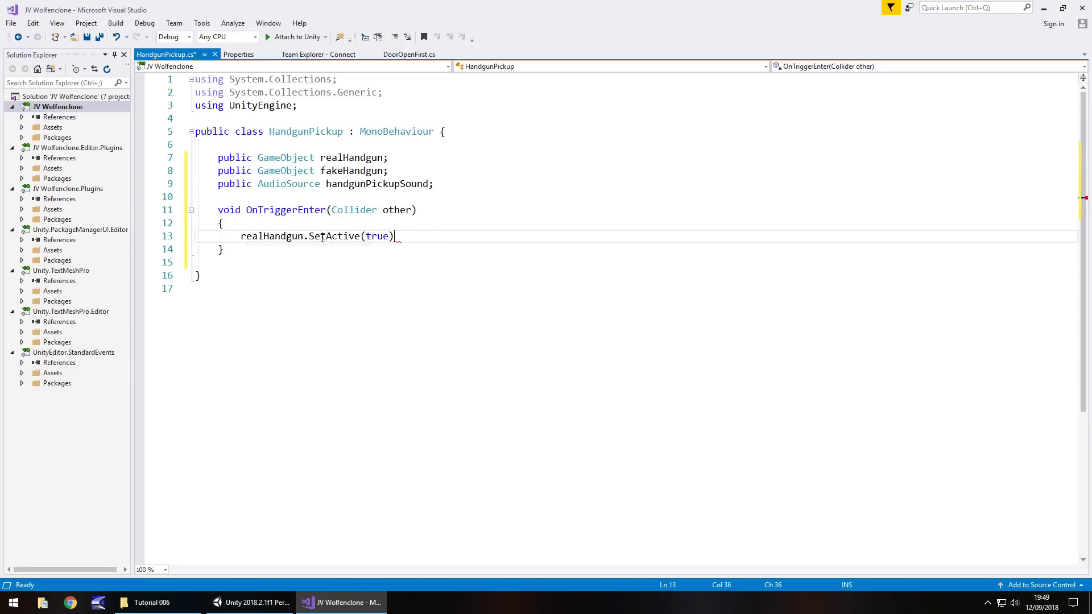
pyautogui.write(';')
pyautogui.press('Return')
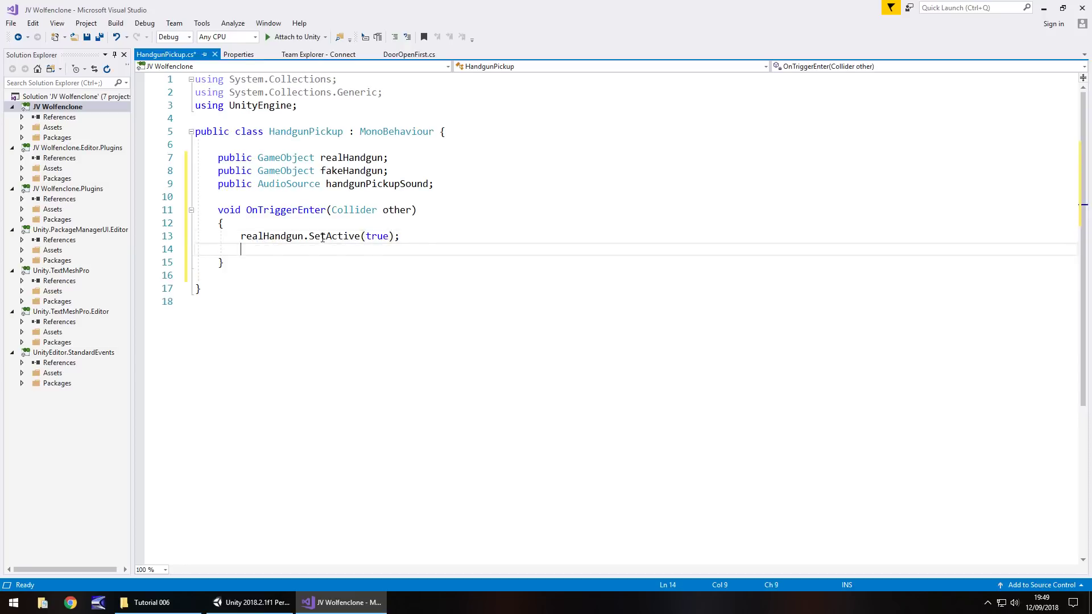
pyautogui.write('fakeHandgu')
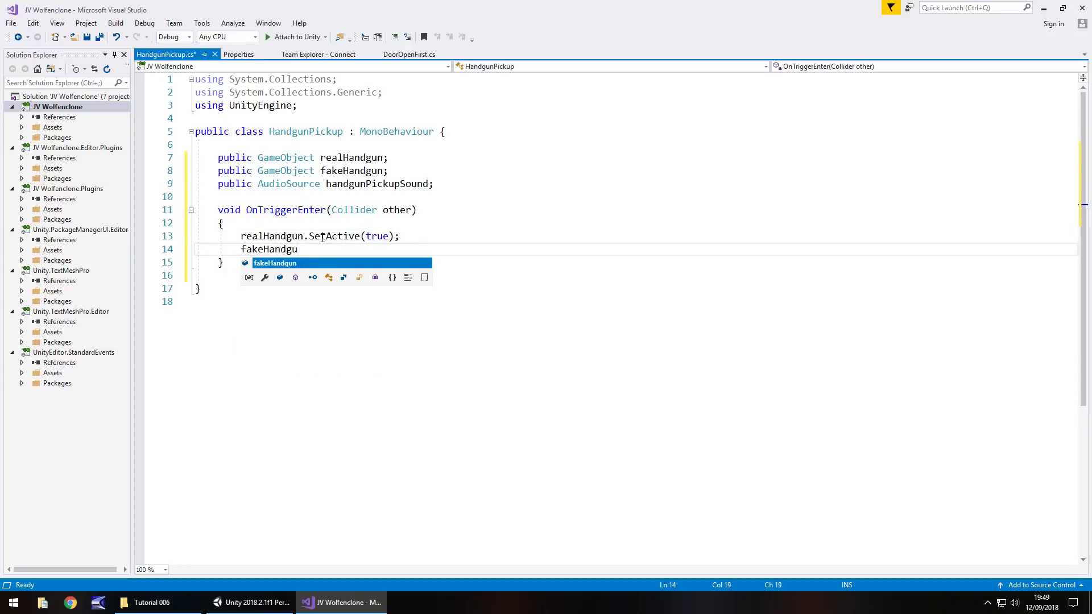
pyautogui.write('n.SetActive')
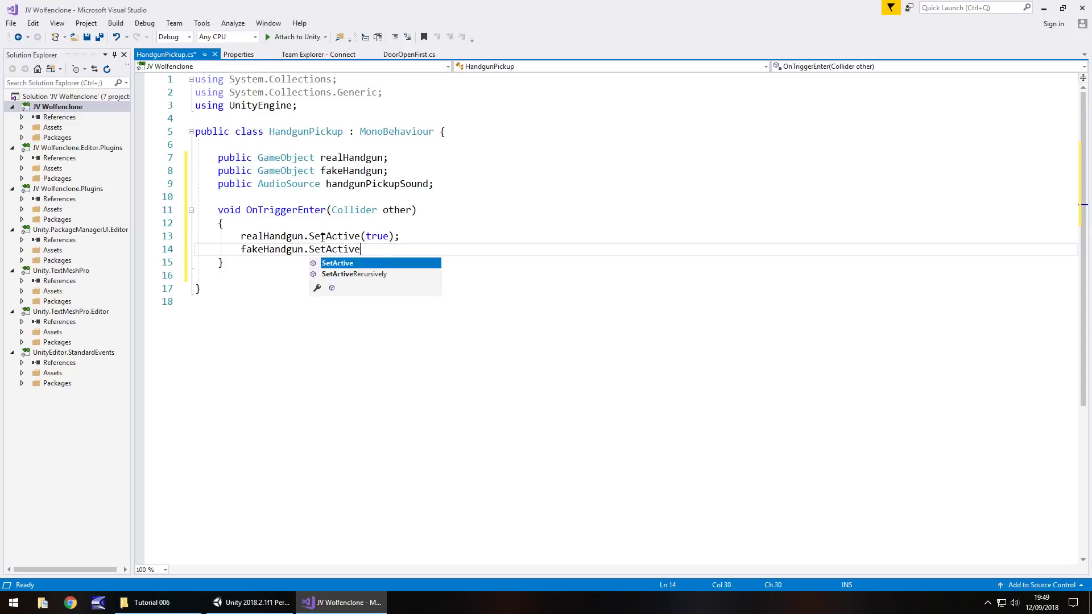
pyautogui.write('(false);')
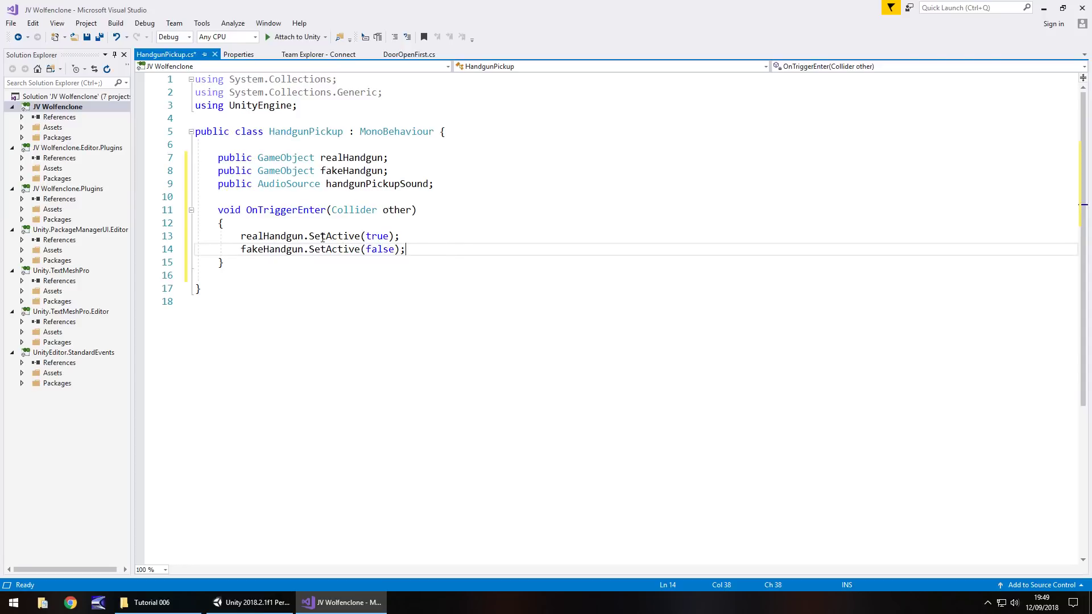
# Step: Add handgunPickupSound.Play(); as the last line of OnTriggerEnter and save the script
pyautogui.press('Return')
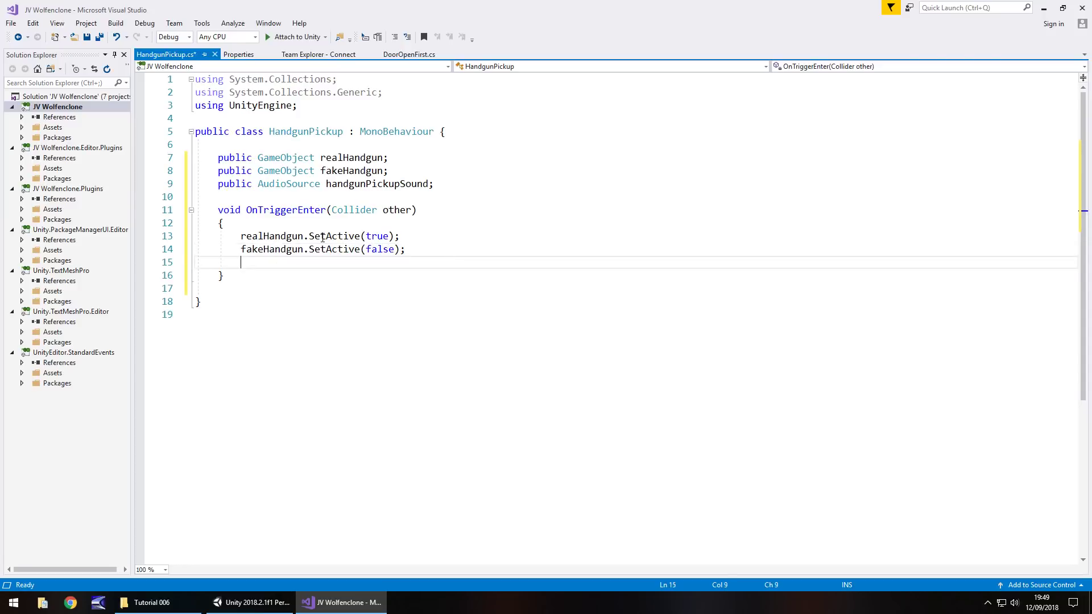
pyautogui.write('handgunP')
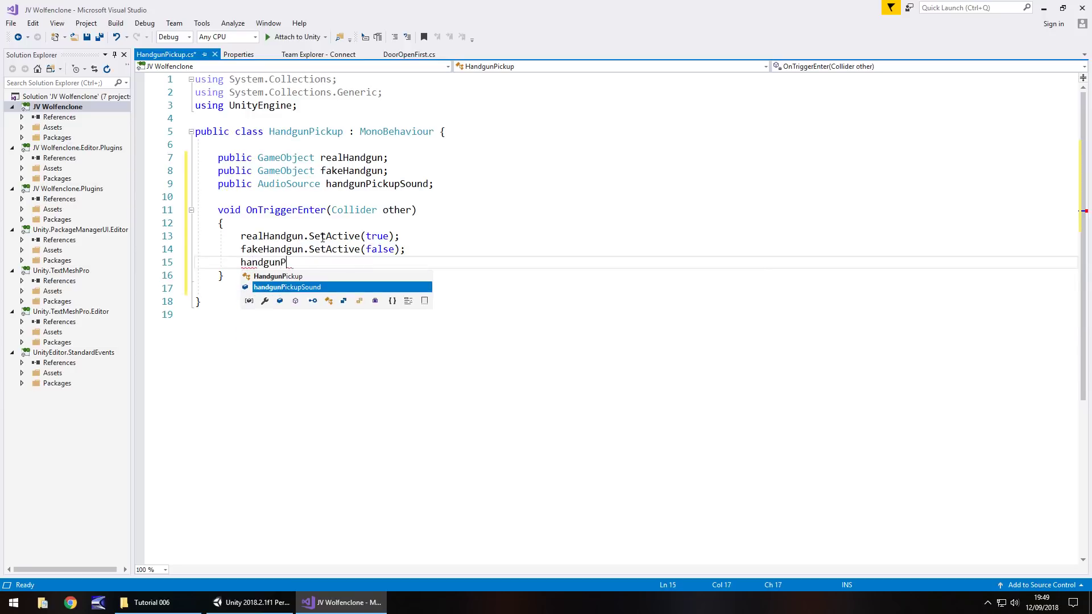
pyautogui.write('ickup')
pyautogui.press('Down')
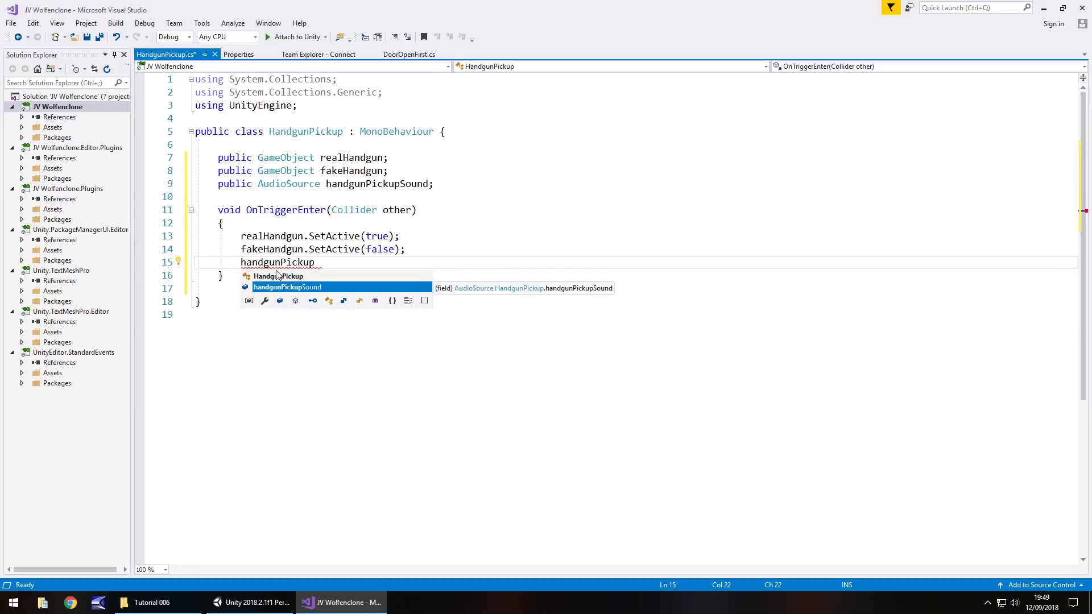
pyautogui.doubleClick(303, 290)
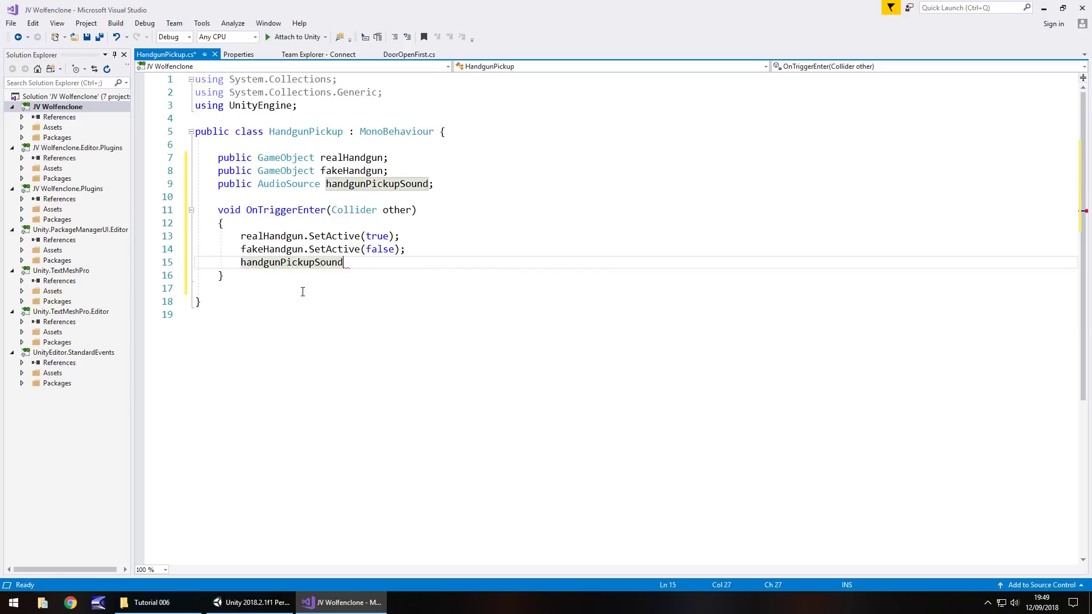
pyautogui.write('.Play')
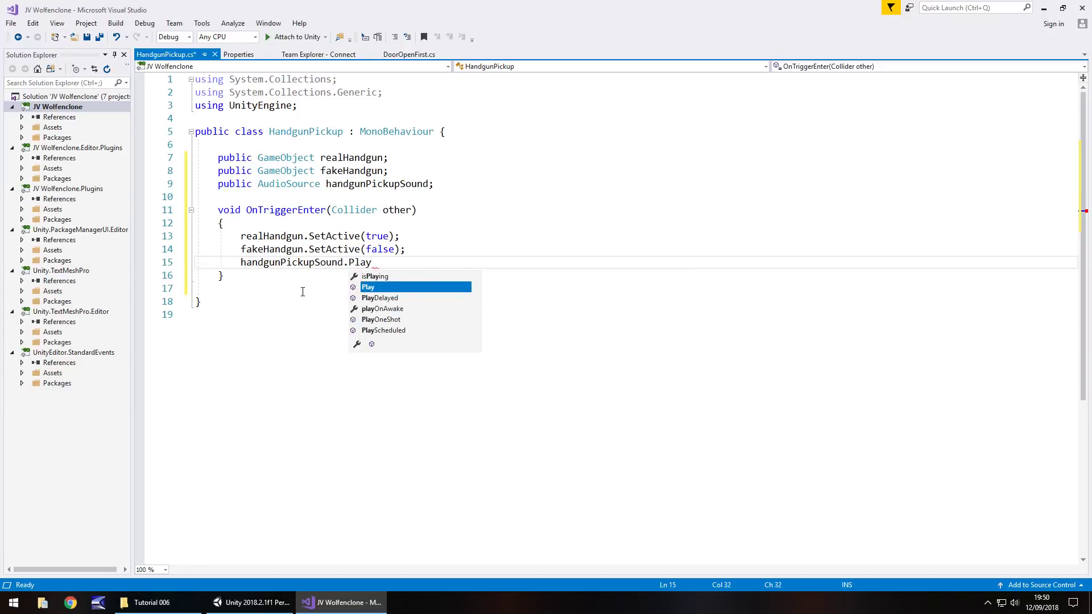
pyautogui.write('();')
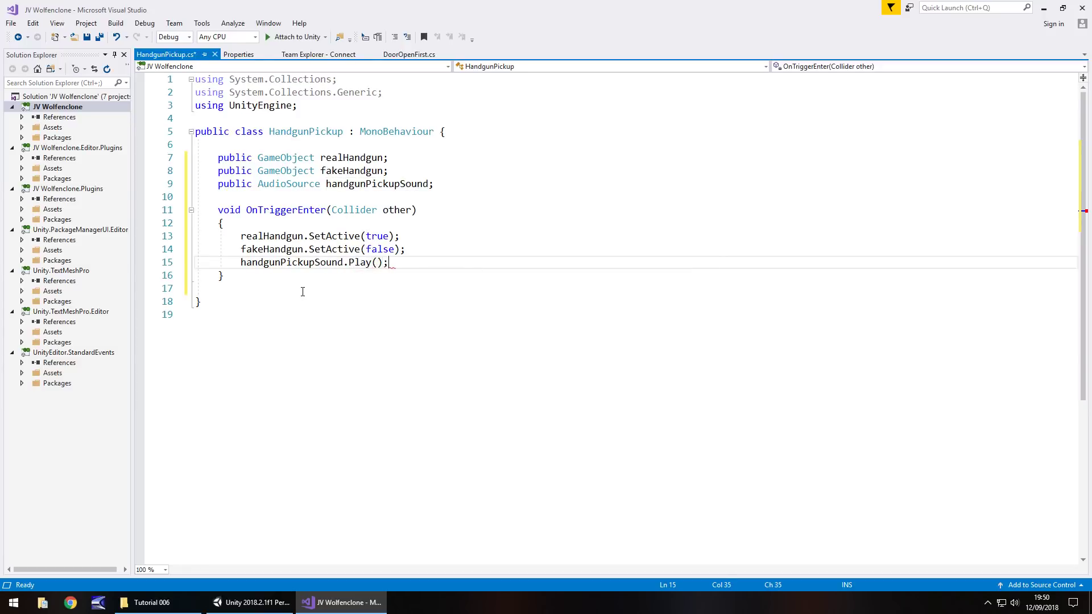
pyautogui.hotkey('ctrl', 's')
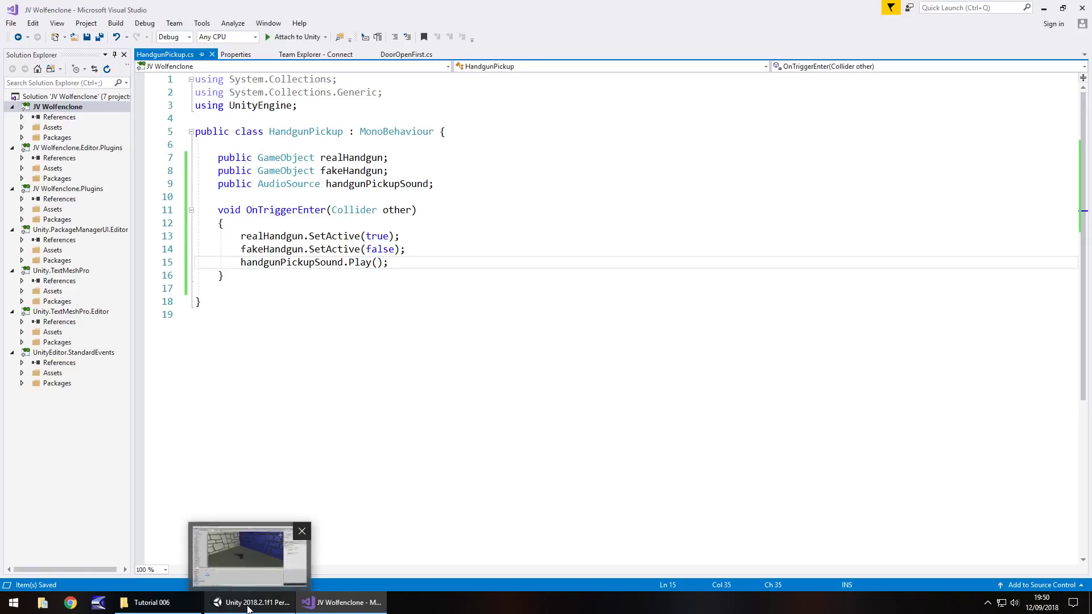
# Step: Switch to Unity and rename the Cube trigger object in the scene to HandgunPickupTrigger
pyautogui.click(248, 608)
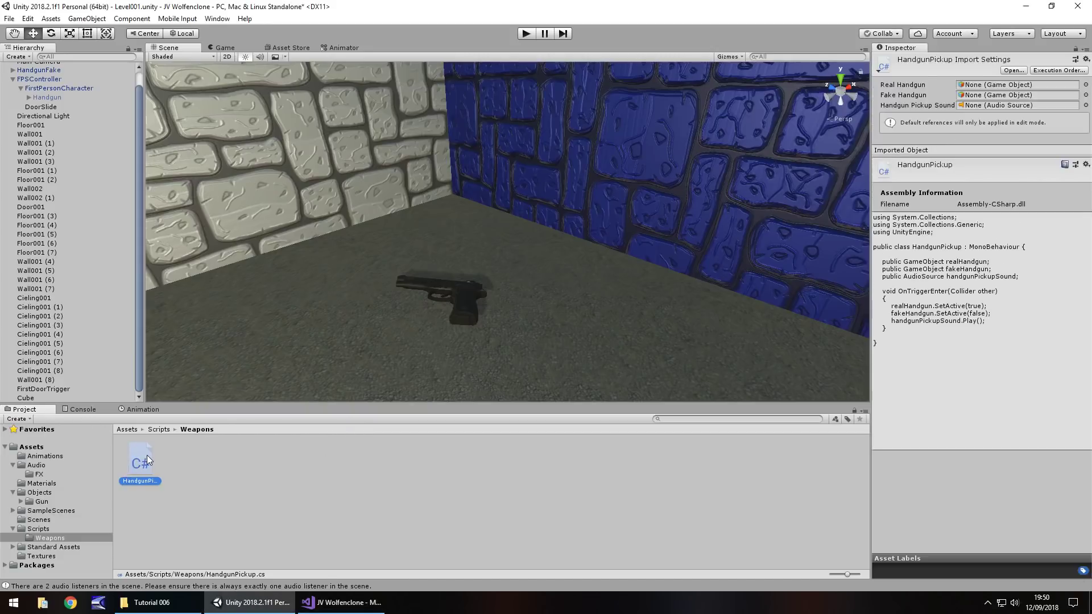
pyautogui.moveTo(36, 393); pyautogui.dragTo(31, 399)
pyautogui.click(29, 396)
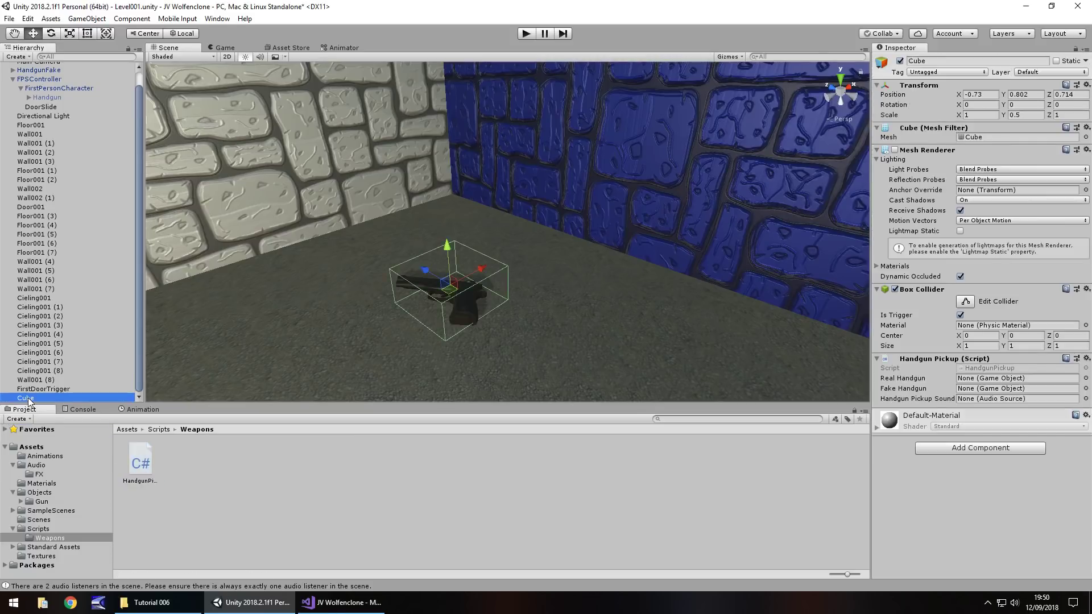
pyautogui.rightClick(28, 398)
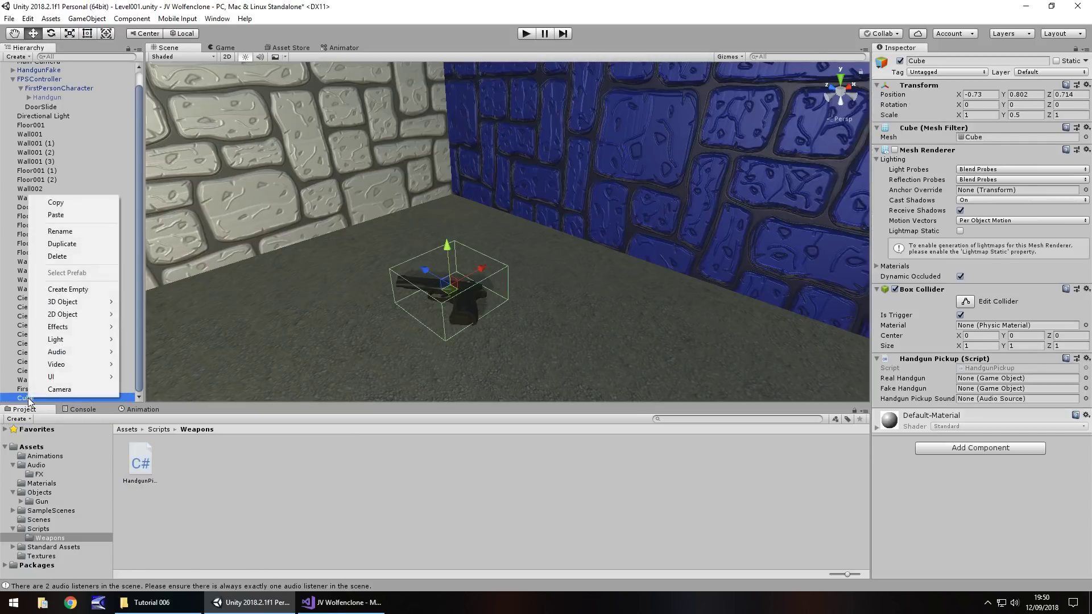
pyautogui.click(63, 232)
pyautogui.write('H')
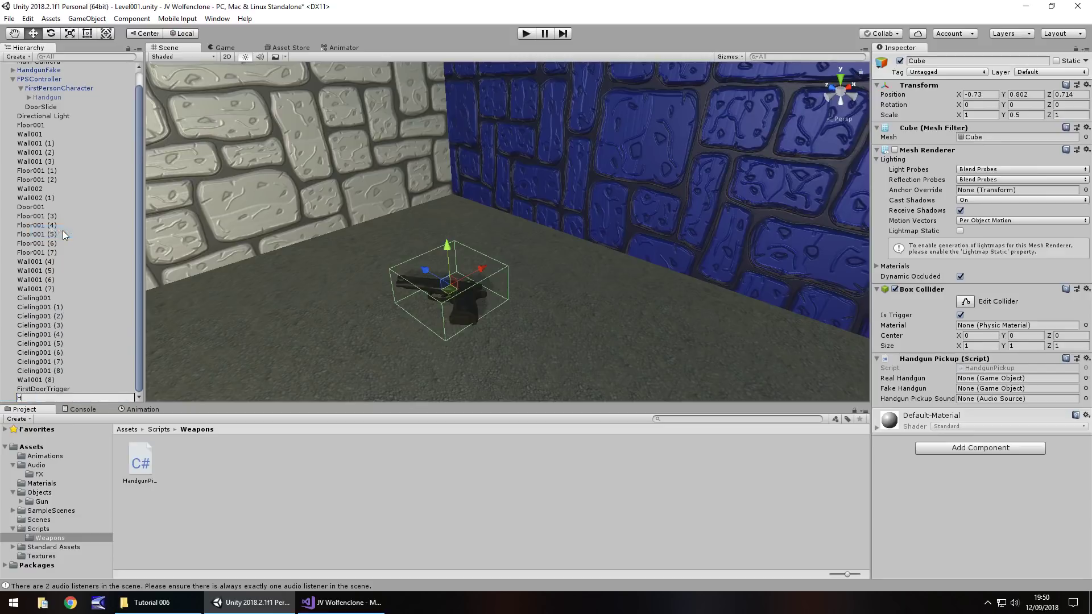
pyautogui.write('andgunPickupTrigger')
pyautogui.press('Return')
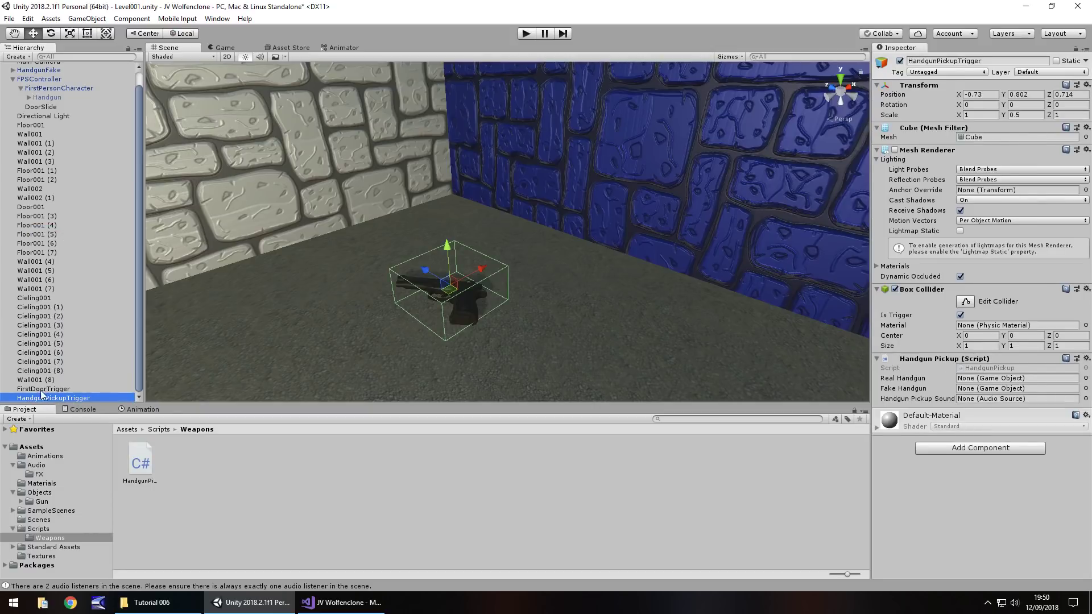
# Step: Assign HandgunFake as the Fake Handgun and Handgun as the Real Handgun in the trigger's Handgun Pickup script
pyautogui.scroll(2, 31, 308)
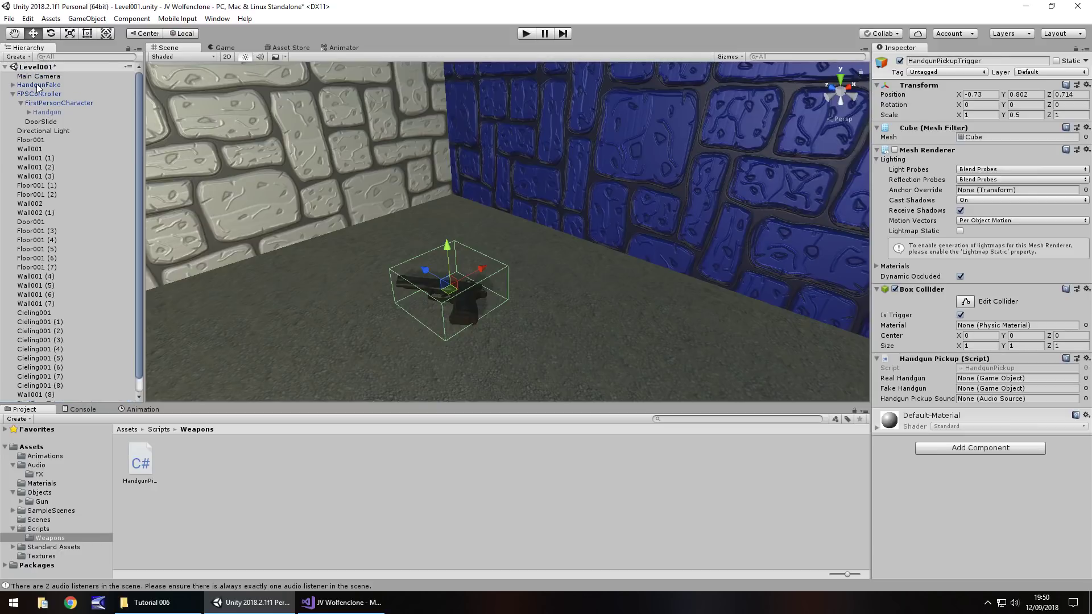
pyautogui.moveTo(38, 87); pyautogui.dragTo(986, 393)
pyautogui.moveTo(52, 112); pyautogui.dragTo(1011, 385)
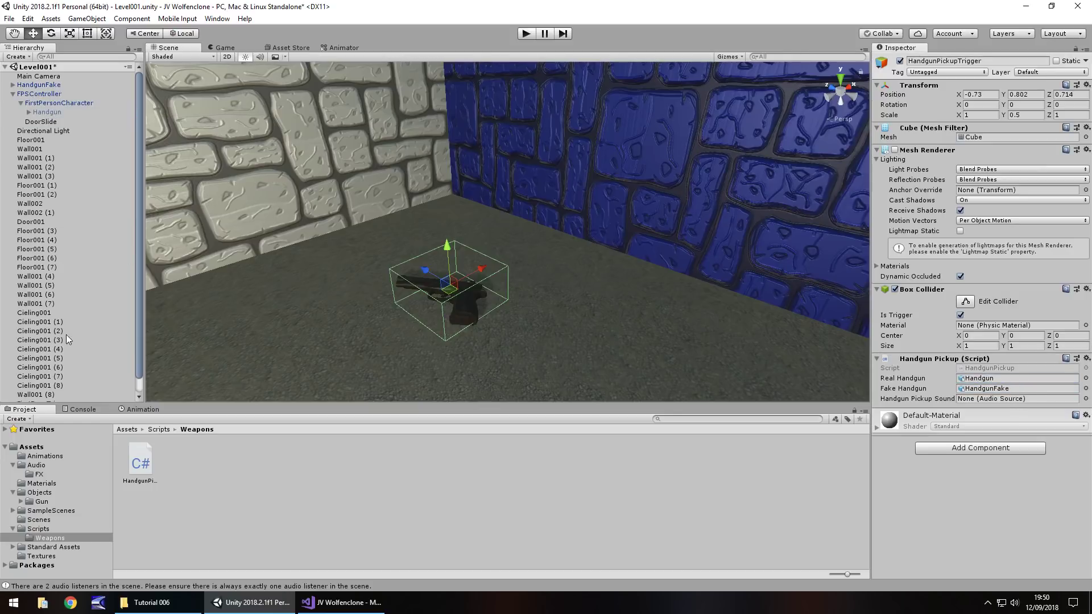
# Step: Duplicate the DoorSlide audio source under FPSController and rename the copy HandgunPickup
pyautogui.click(45, 78)
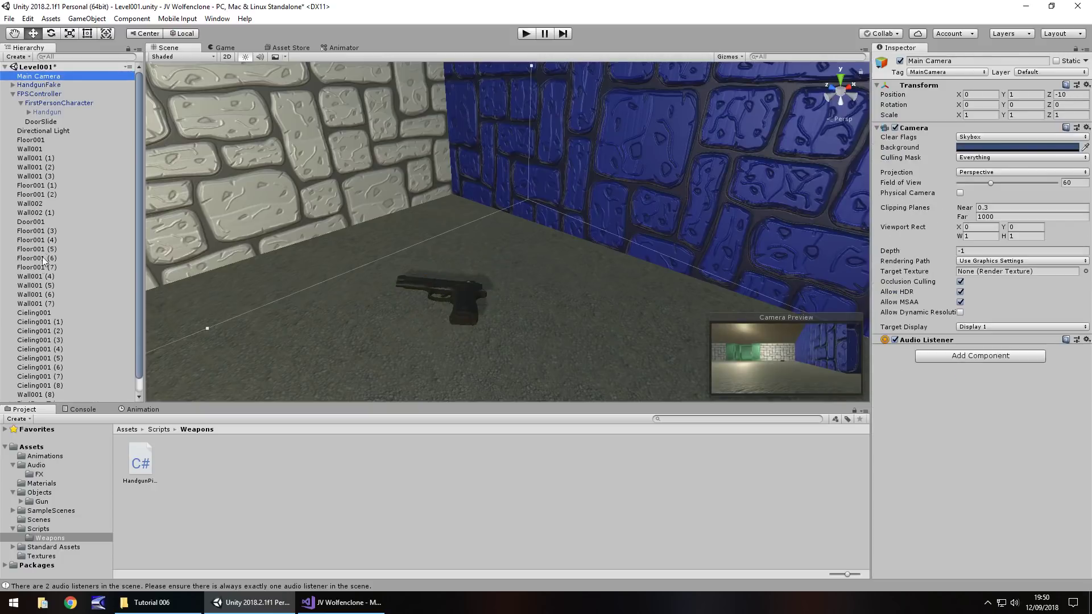
pyautogui.scroll(-1, 38, 282)
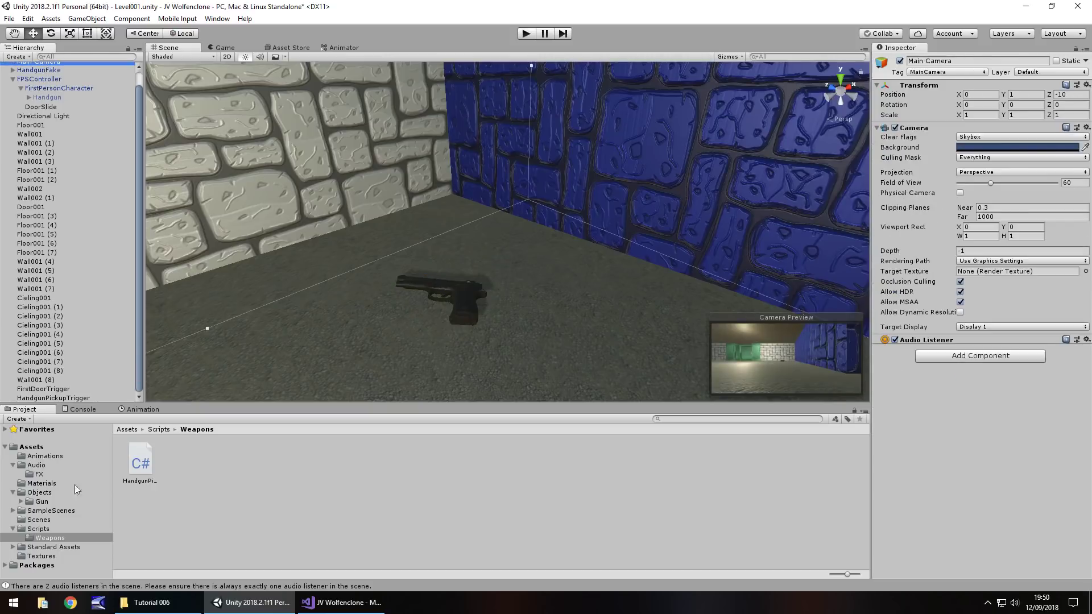
pyautogui.click(39, 475)
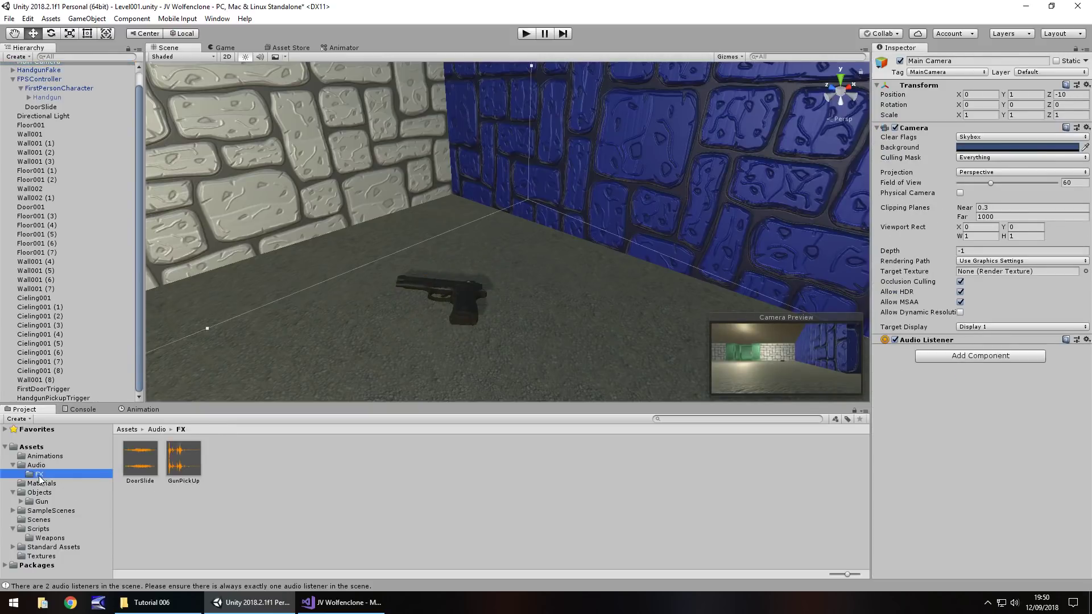
pyautogui.click(42, 389)
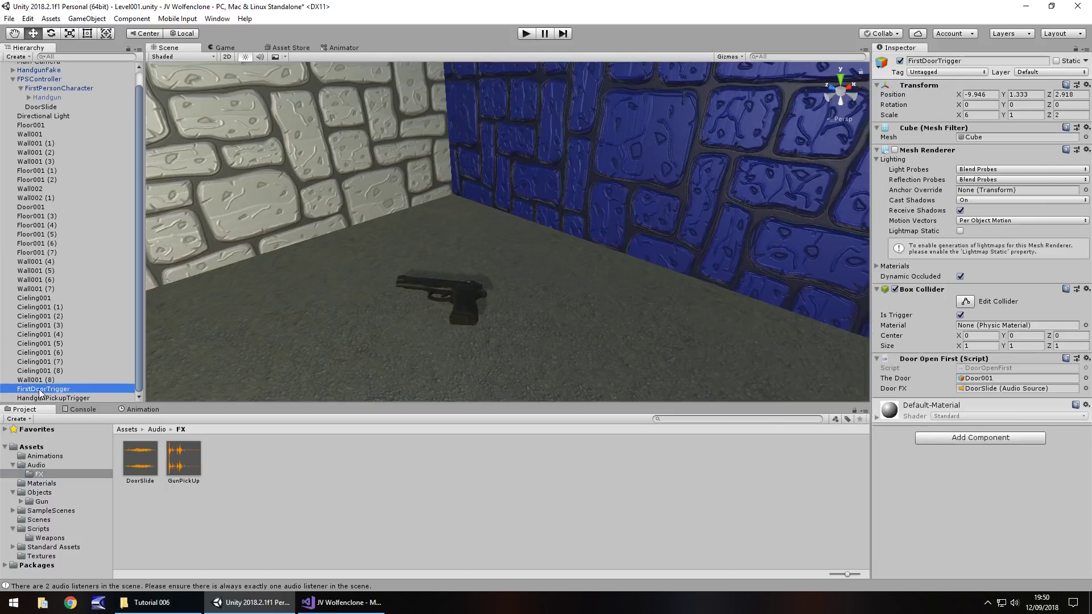
pyautogui.click(1001, 389)
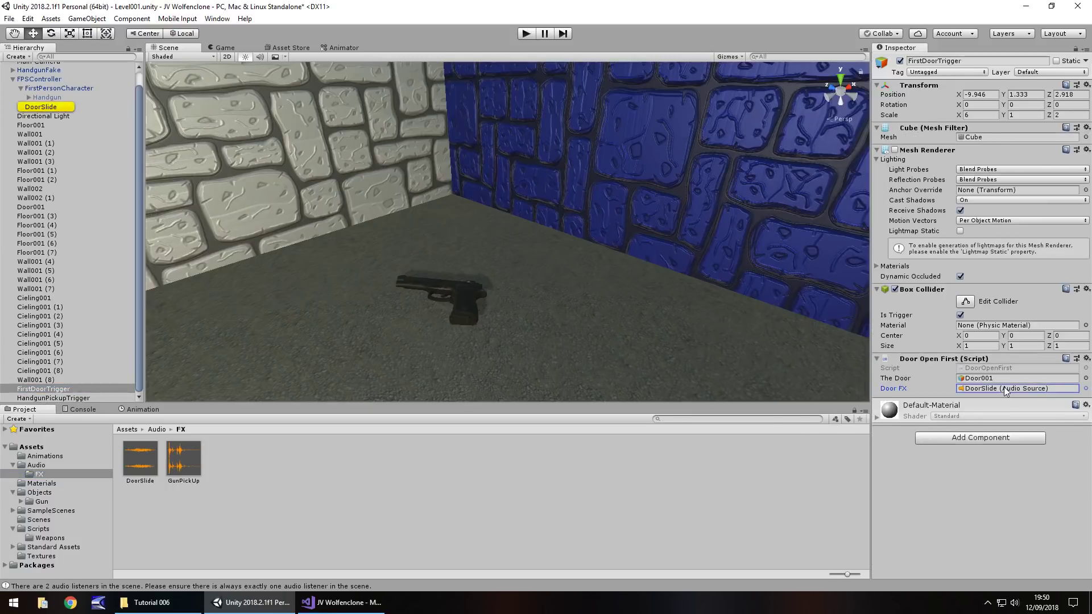
pyautogui.click(42, 107)
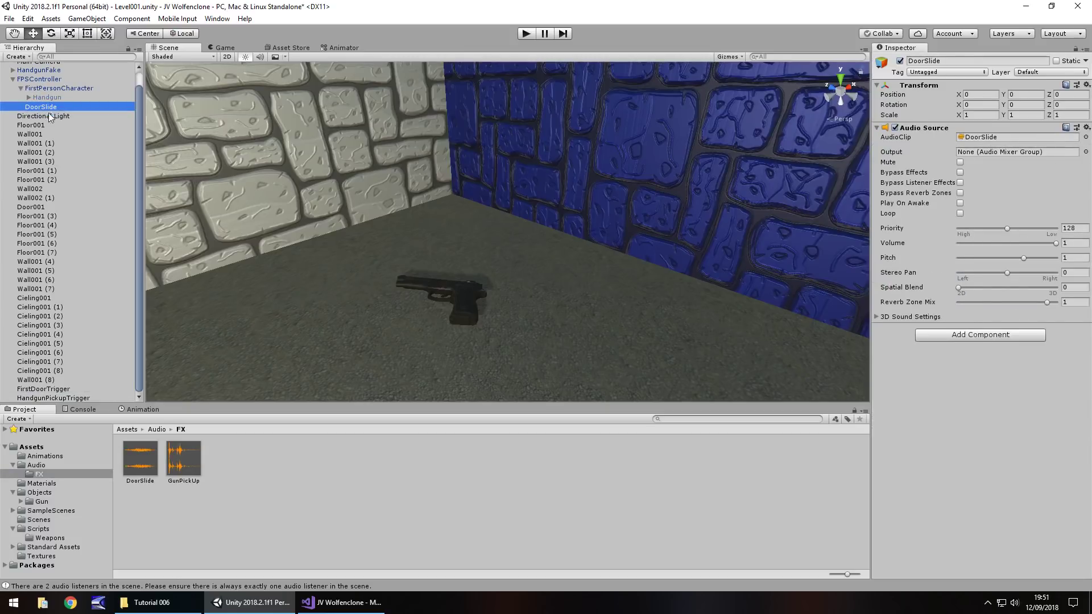
pyautogui.scroll(1, 43, 130)
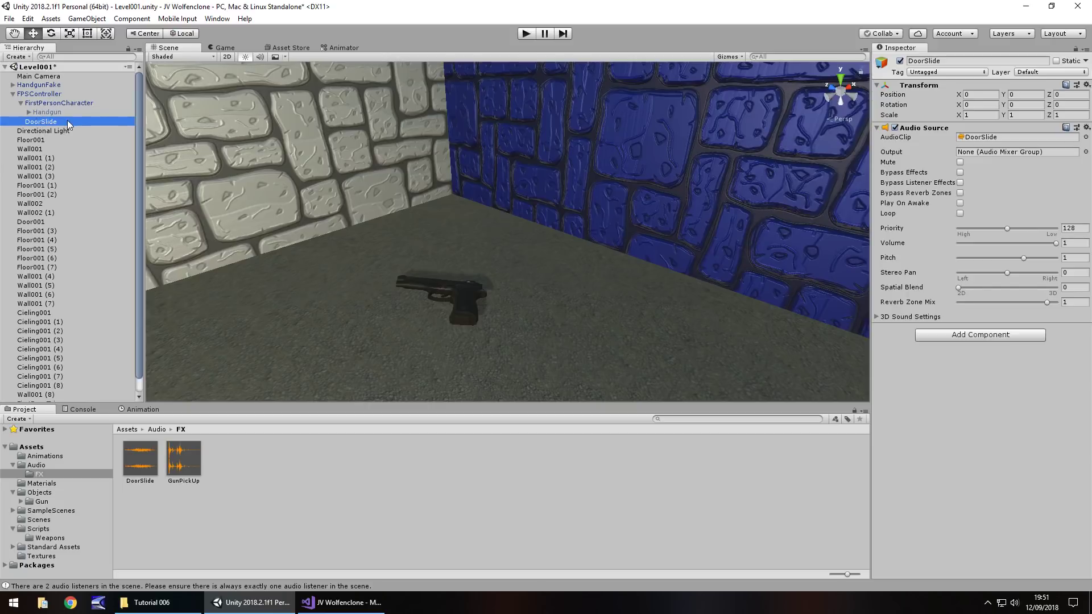
pyautogui.hotkey('ctrl', 'd')
pyautogui.click(51, 131)
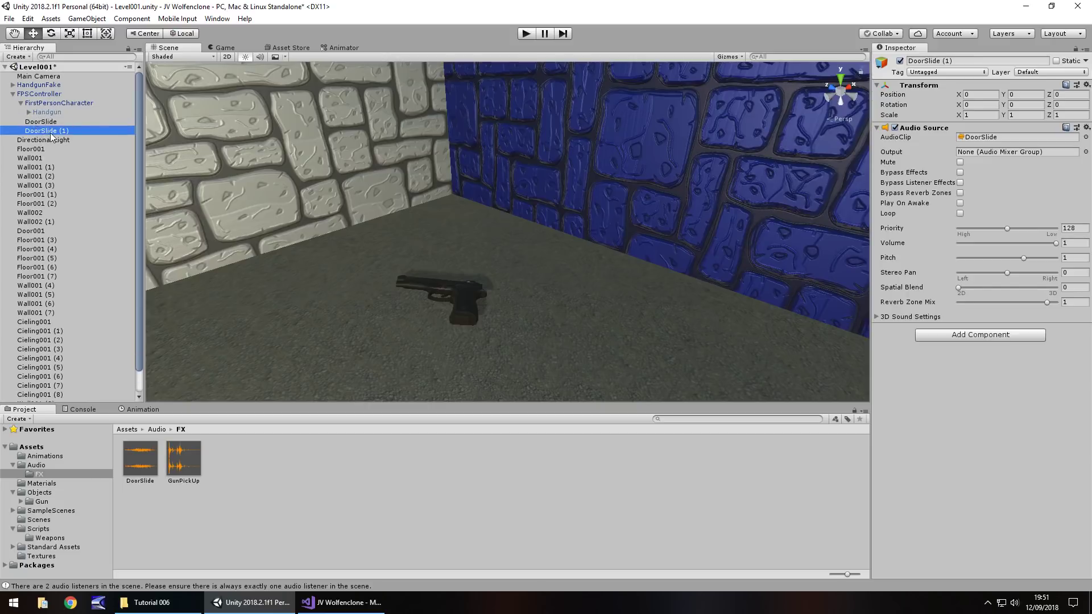
pyautogui.write('HandgunPickup')
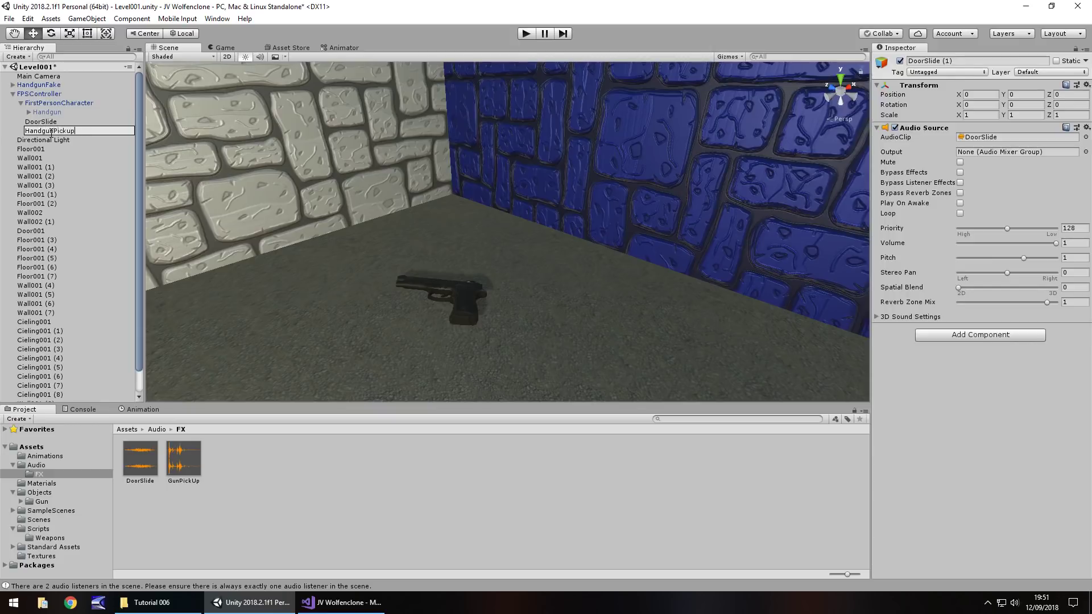
pyautogui.press('Return')
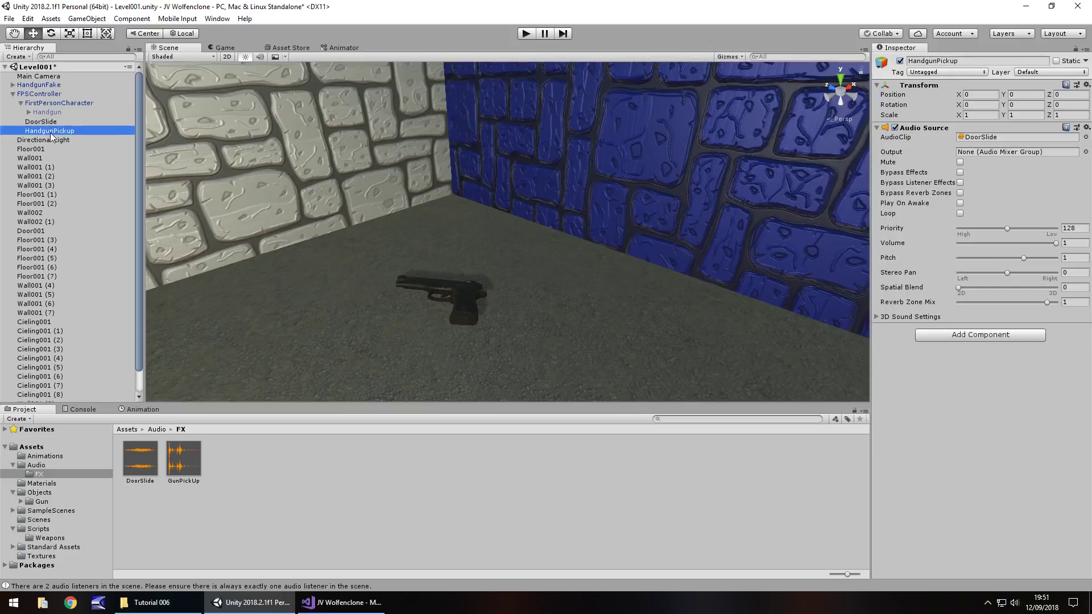
# Step: Create an empty child object named Audio under FPSController
pyautogui.click(20, 104)
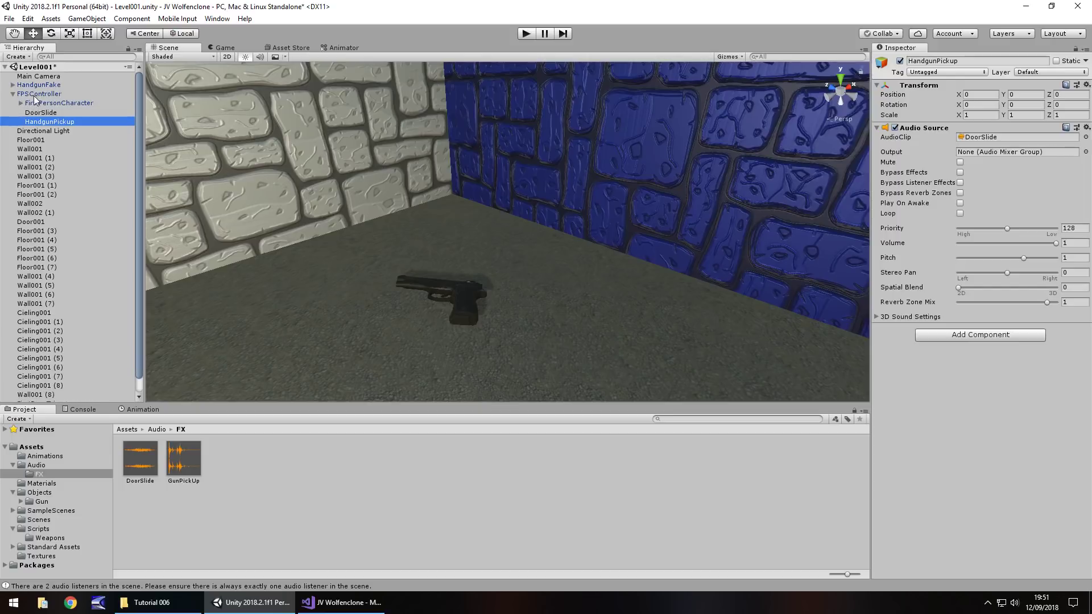
pyautogui.rightClick(35, 94)
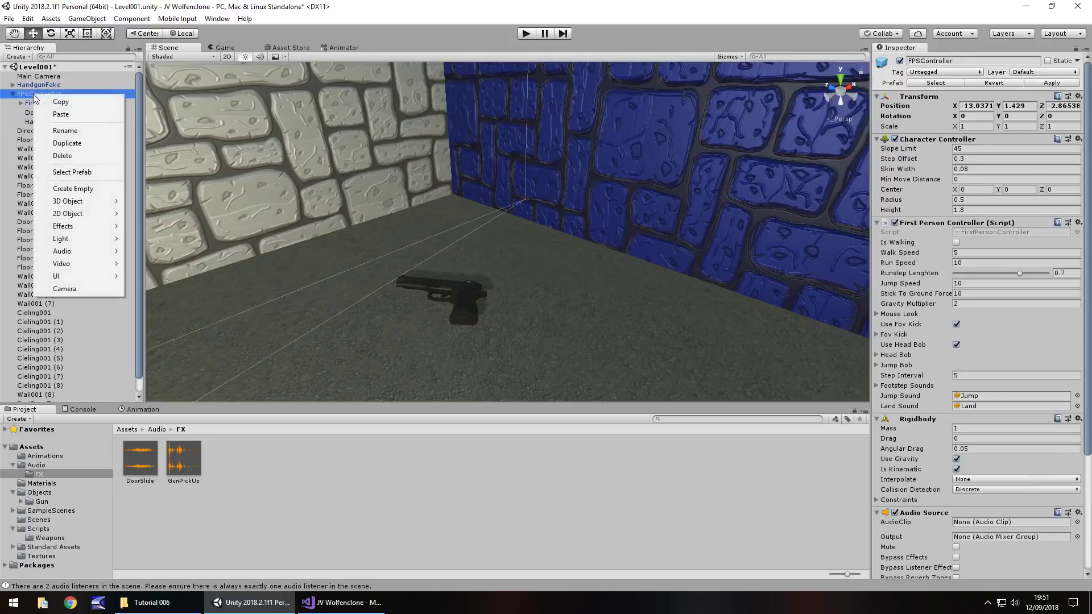
pyautogui.click(85, 189)
pyautogui.press('F2')
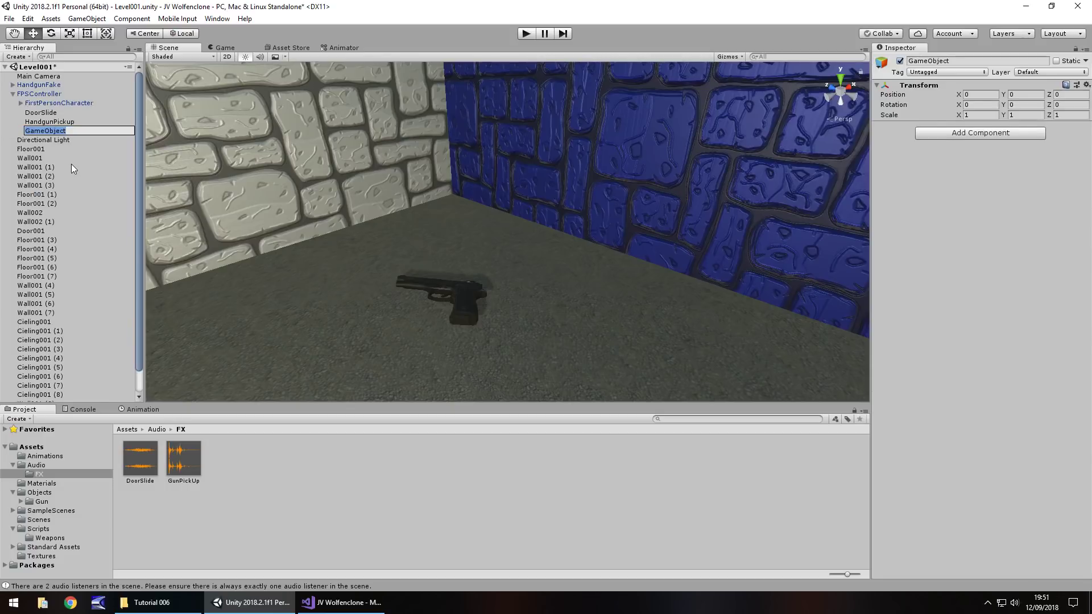
pyautogui.write('Audio')
pyautogui.press('Return')
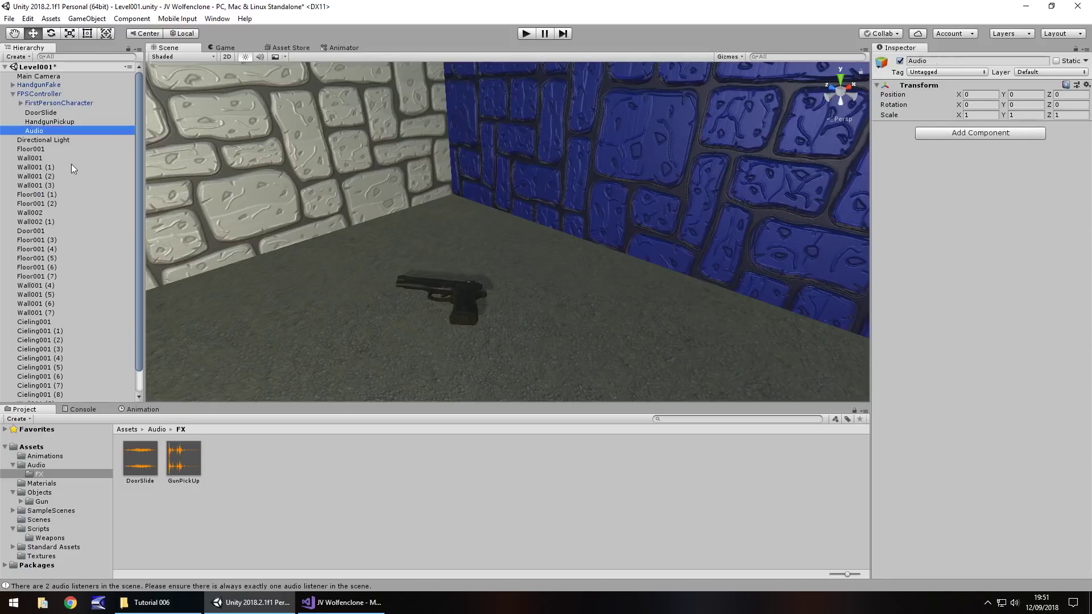
# Step: Create an empty child object named FX inside the Audio object
pyautogui.rightClick(44, 132)
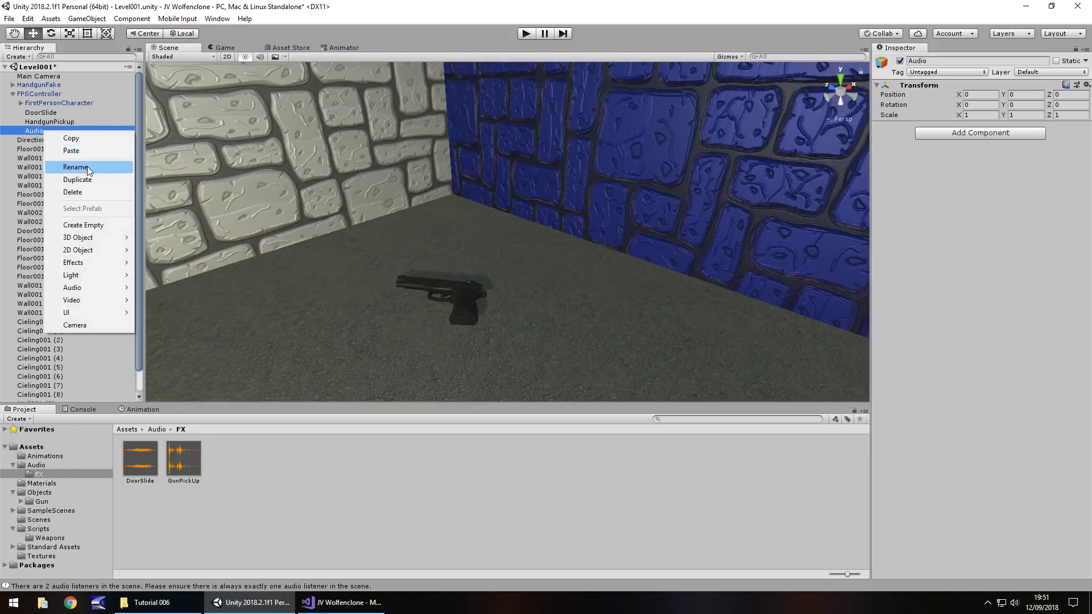
pyautogui.click(83, 226)
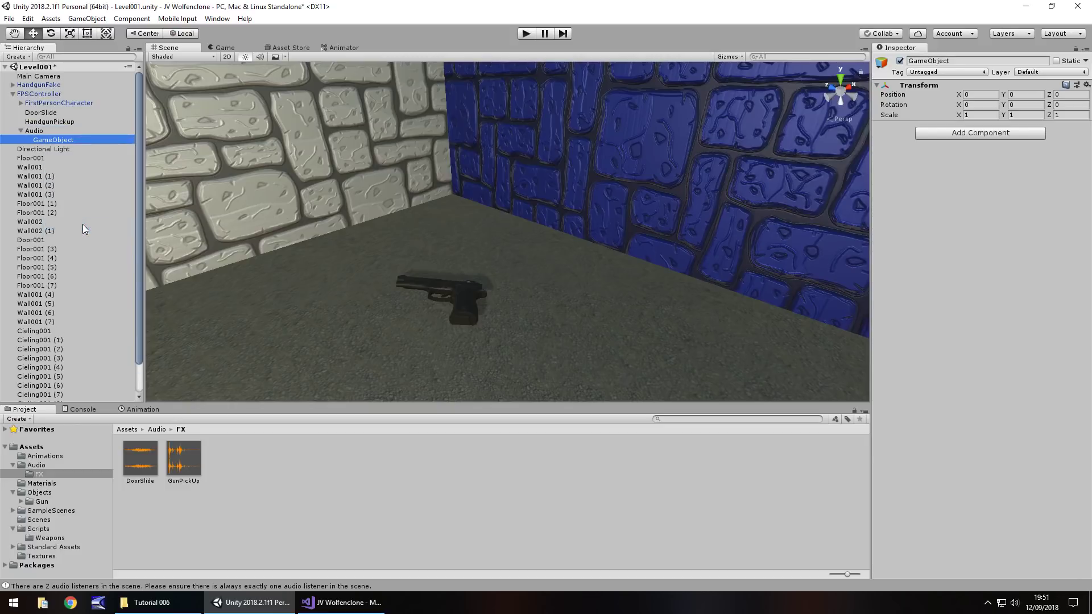
pyautogui.write('FX')
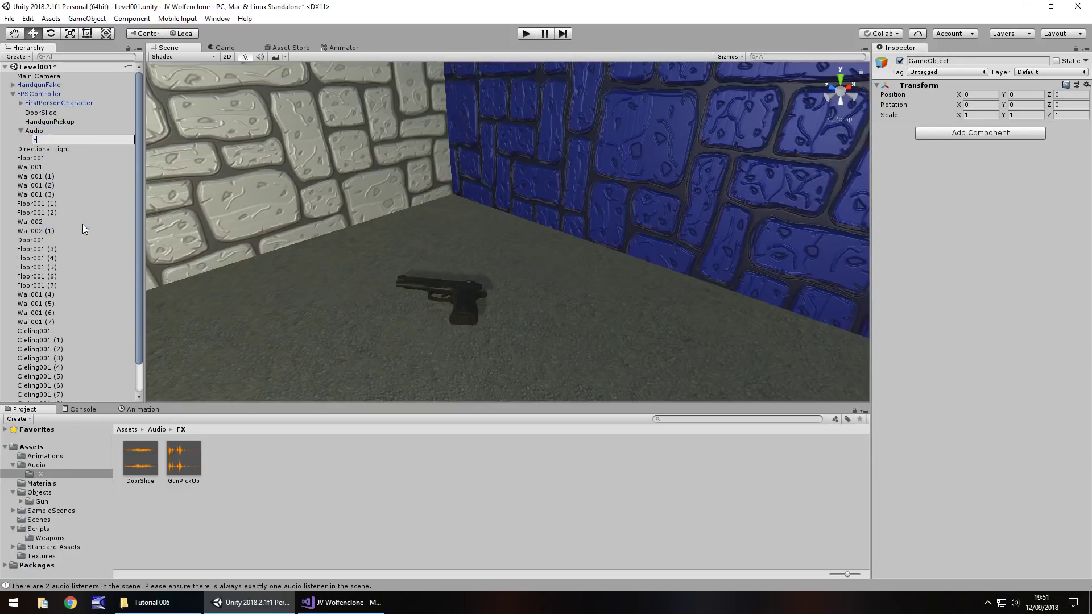
pyautogui.press('Return')
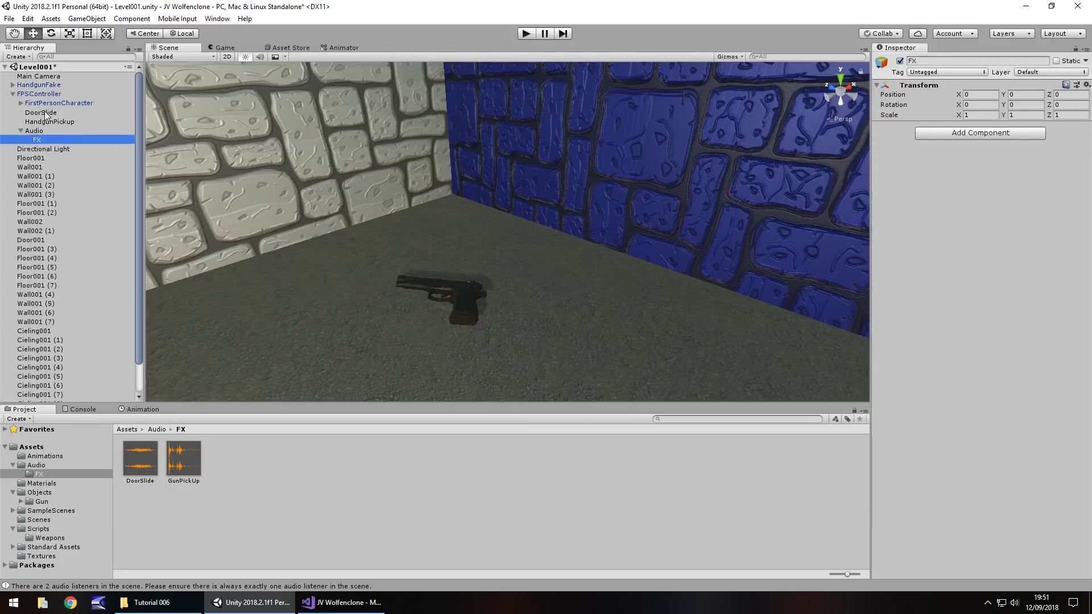
# Step: Move the DoorSlide and HandgunPickup audio objects together into the FX object
pyautogui.click(47, 114)
pyautogui.keyDown('ctrl'); pyautogui.click(49, 122); pyautogui.keyUp('ctrl')
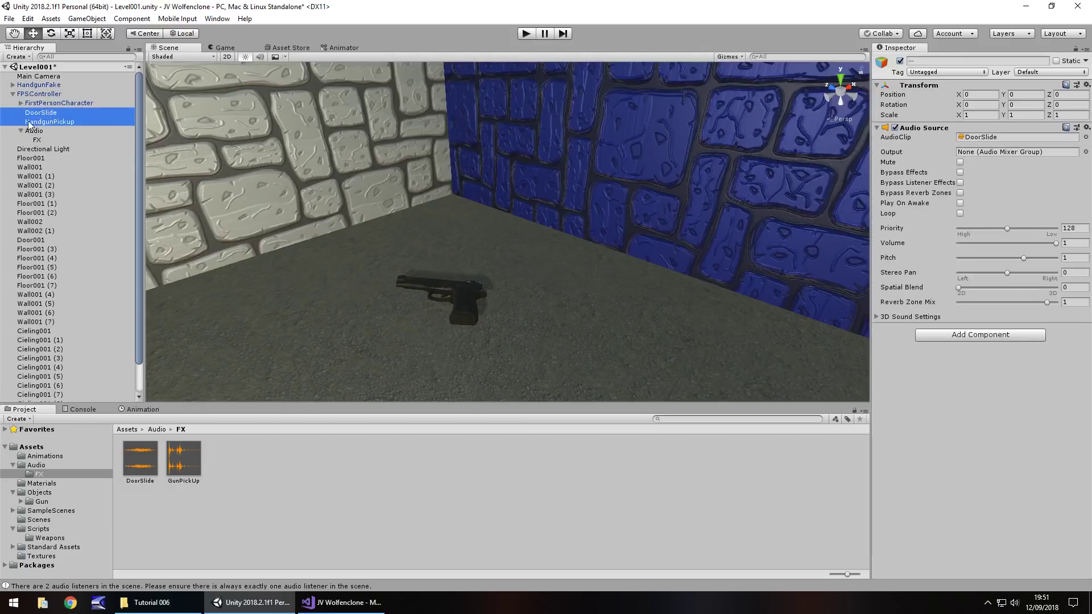
pyautogui.moveTo(50, 125); pyautogui.dragTo(38, 140)
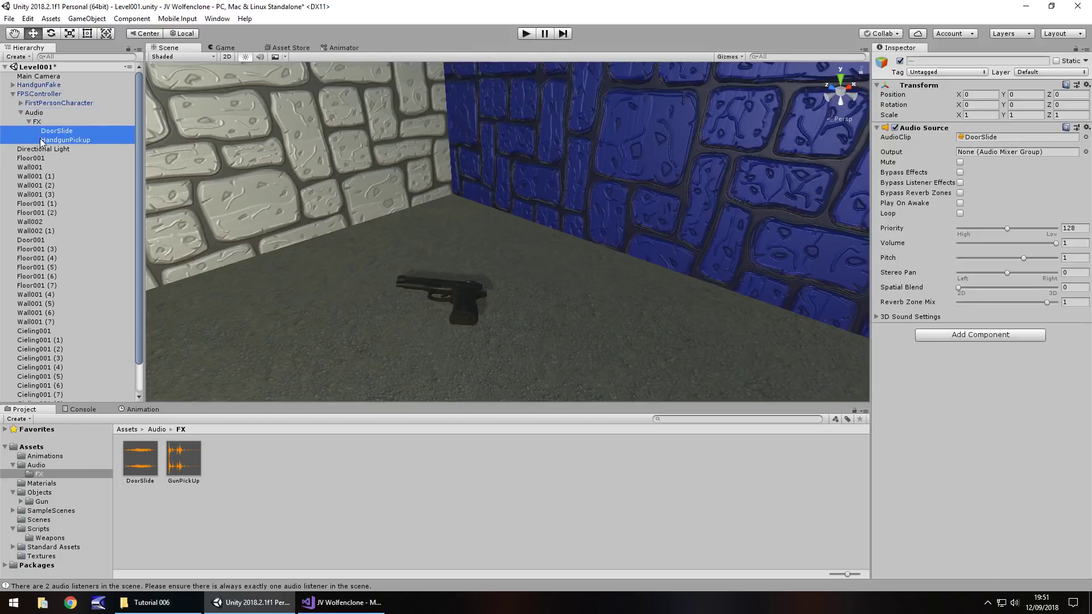
# Step: Set the HandgunPickup audio source's clip to GunPickUp and save the scene
pyautogui.click(72, 142)
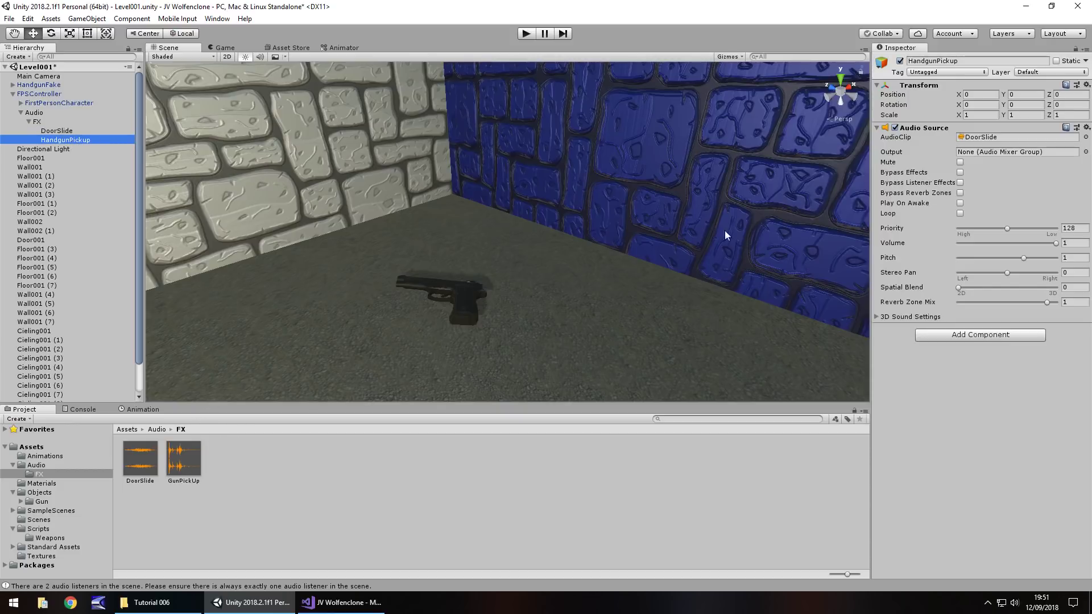
pyautogui.moveTo(183, 460); pyautogui.dragTo(992, 139)
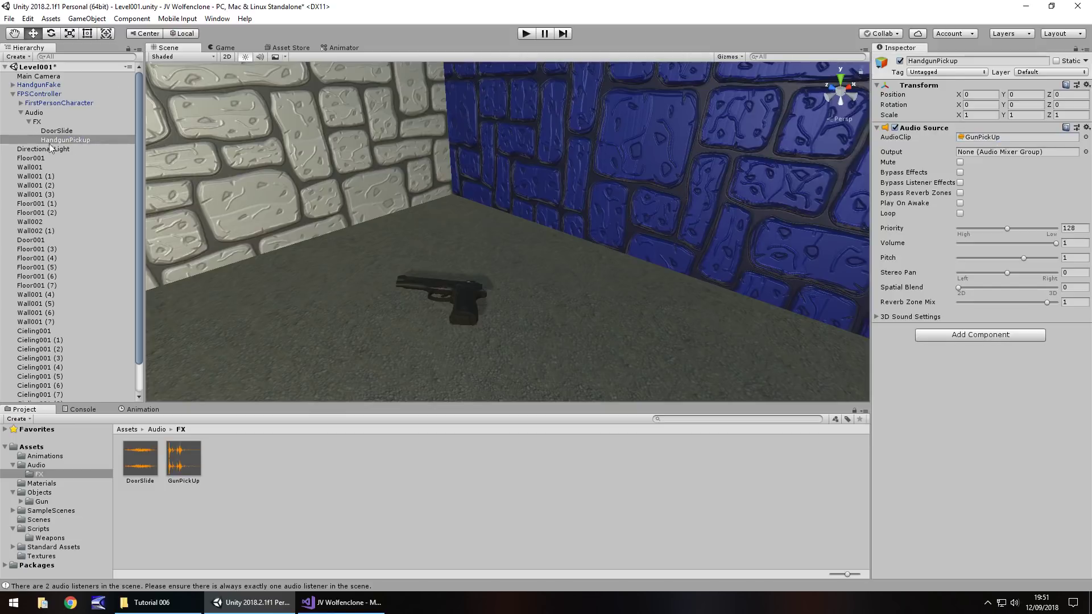
pyautogui.hotkey('ctrl', 's')
# Step: Play-test the level by walking over the handgun on the floor, and stop play mode
pyautogui.click(527, 34)
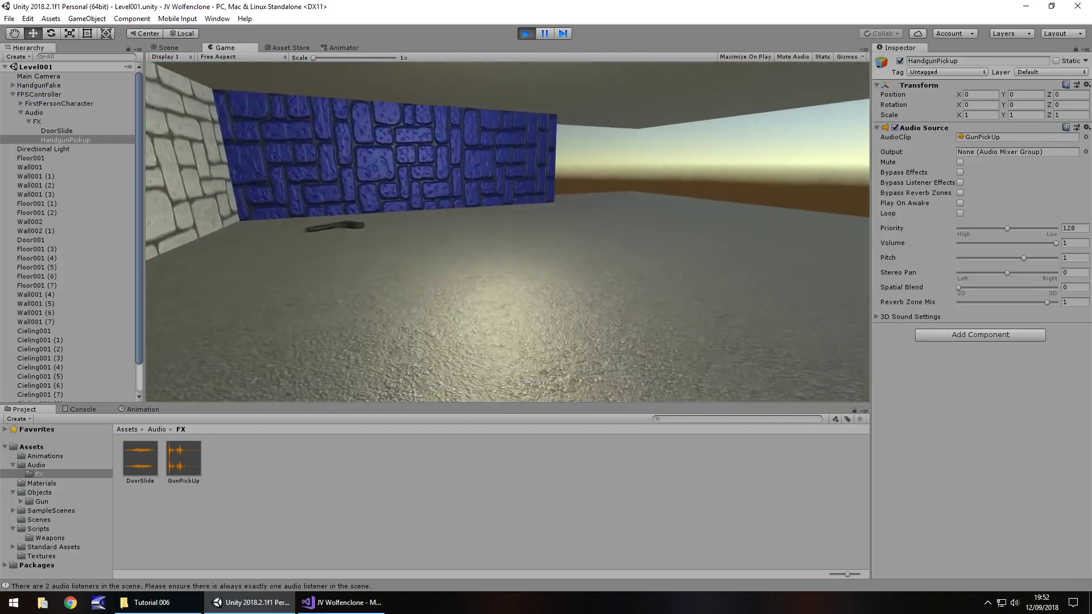
pyautogui.press('w')
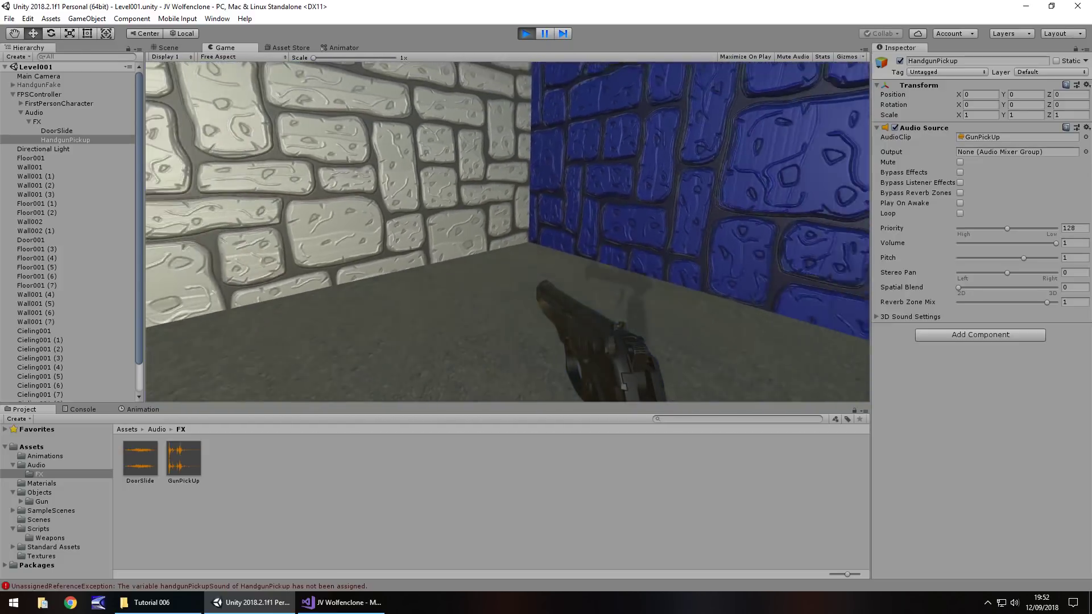
pyautogui.hotkey('ctrl', 'p')
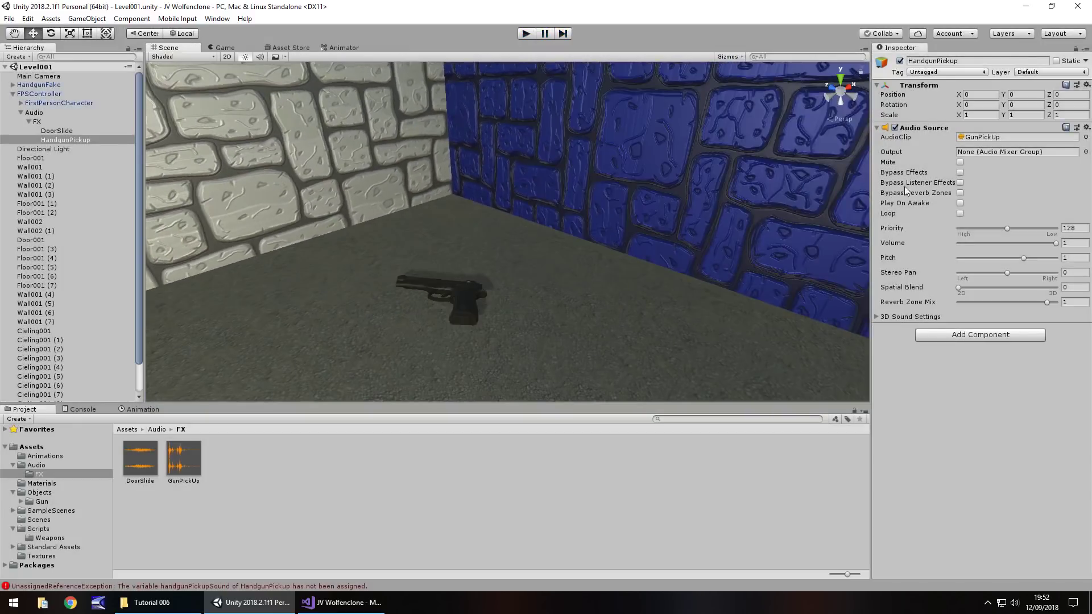
# Step: Assign the HandgunPickup audio source as the Handgun Pickup Sound in the HandgunPickupTrigger's script
pyautogui.scroll(-2, 48, 393)
pyautogui.click(48, 397)
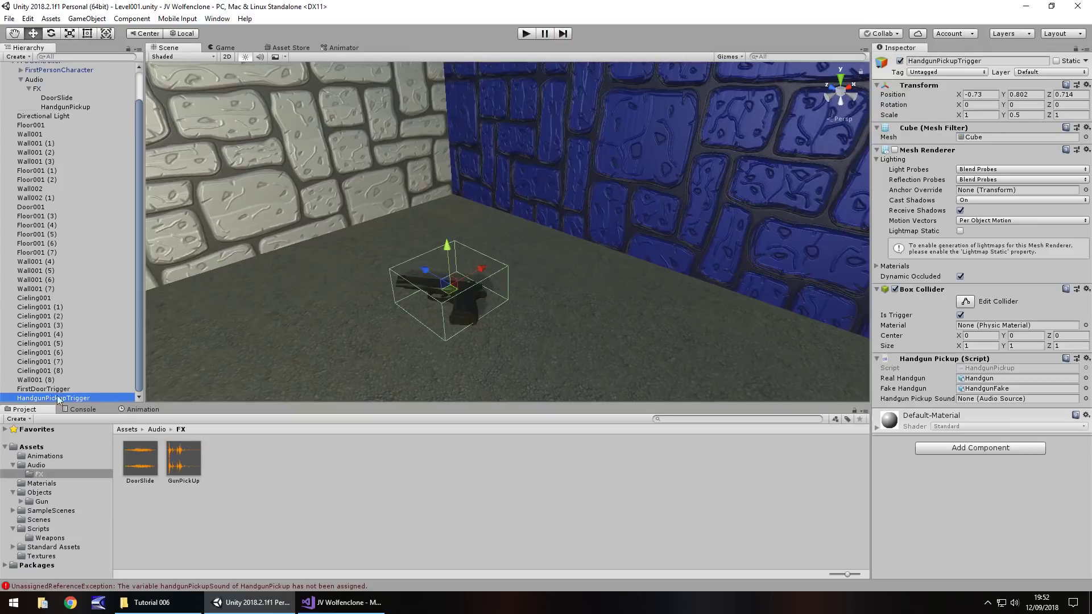
pyautogui.scroll(2, 63, 247)
pyautogui.moveTo(62, 141); pyautogui.dragTo(1009, 401)
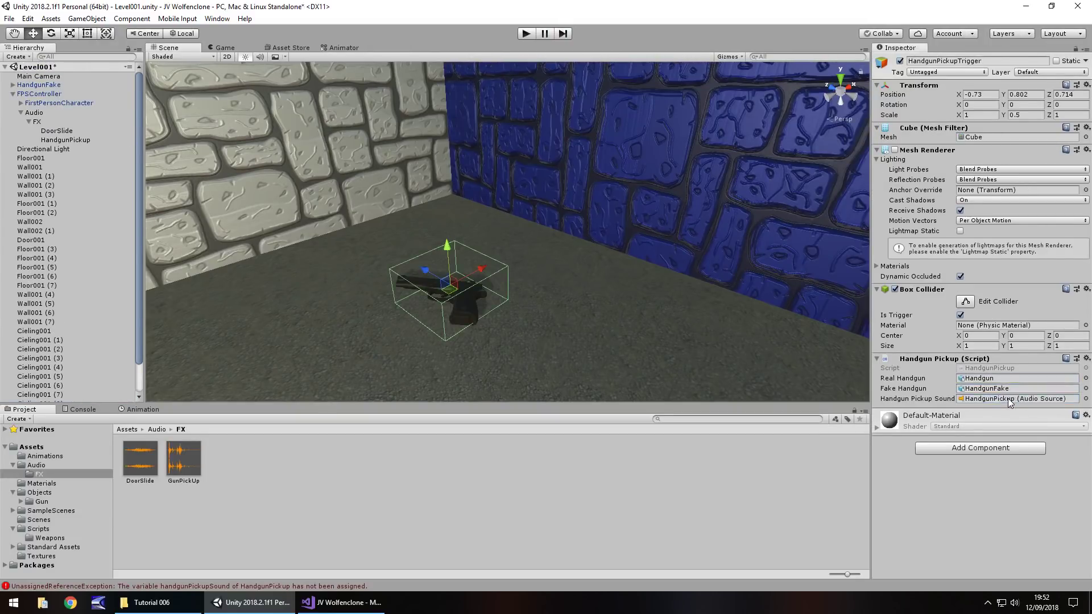
# Step: Play-test the level by walking over the floor handgun to try the pickup with its sound, and stop play mode
pyautogui.click(525, 34)
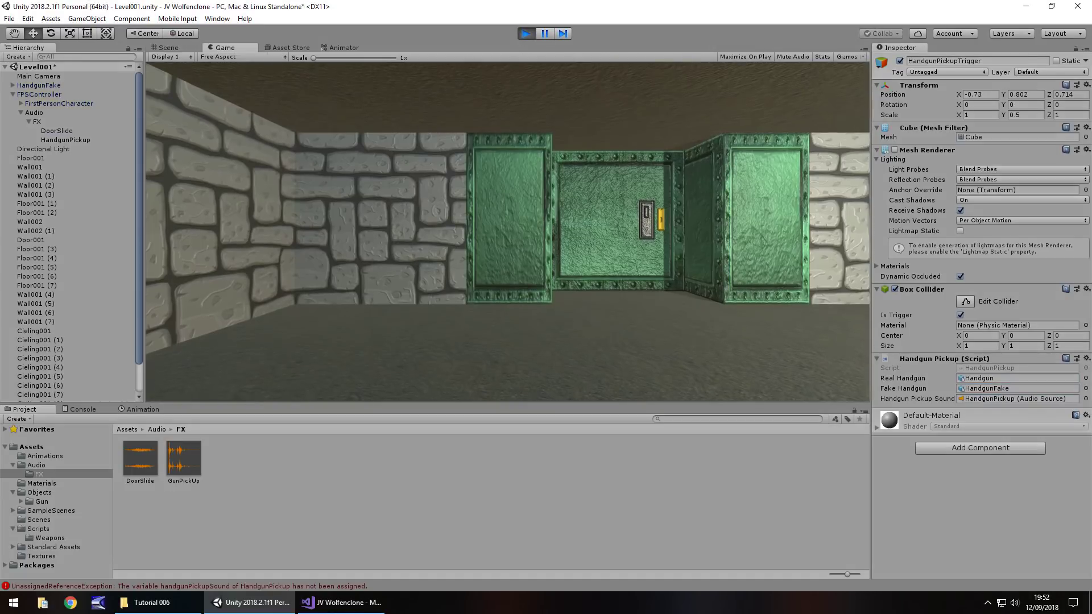
pyautogui.press('w')
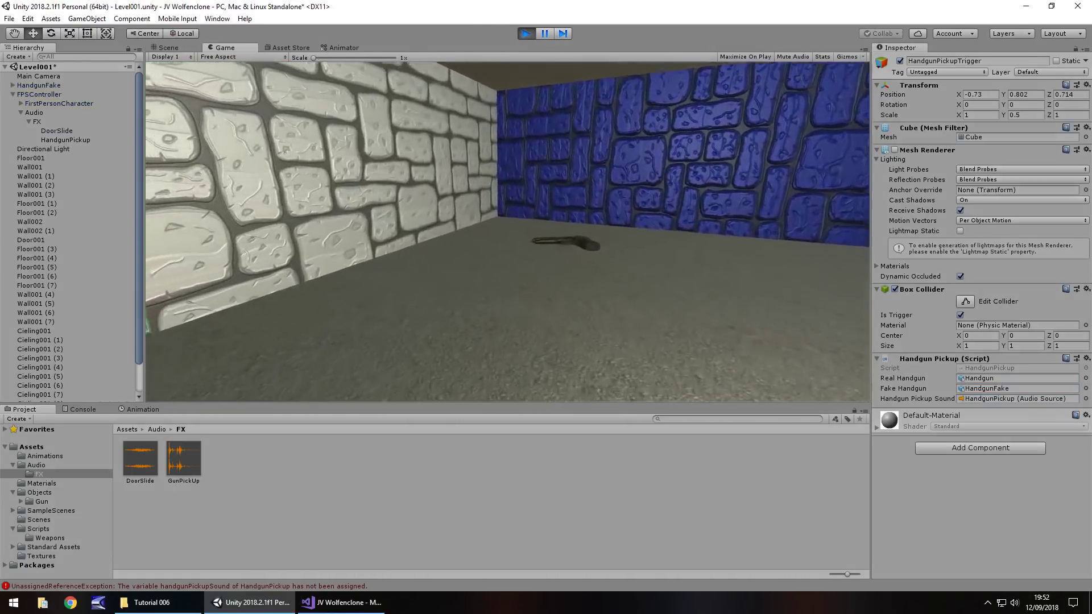
pyautogui.press('w')
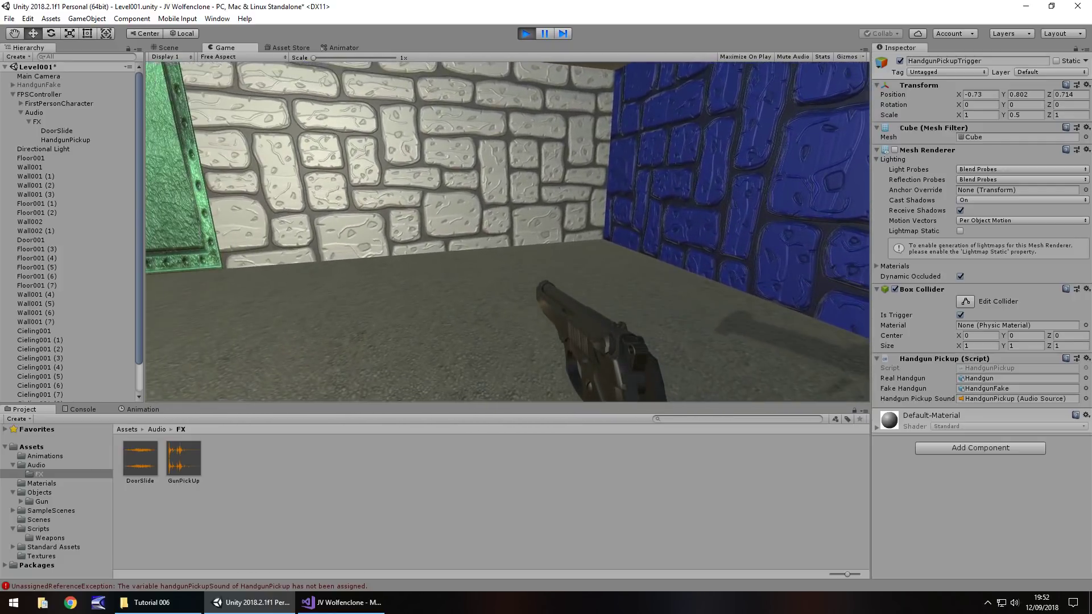
pyautogui.hotkey('ctrl', 'p')
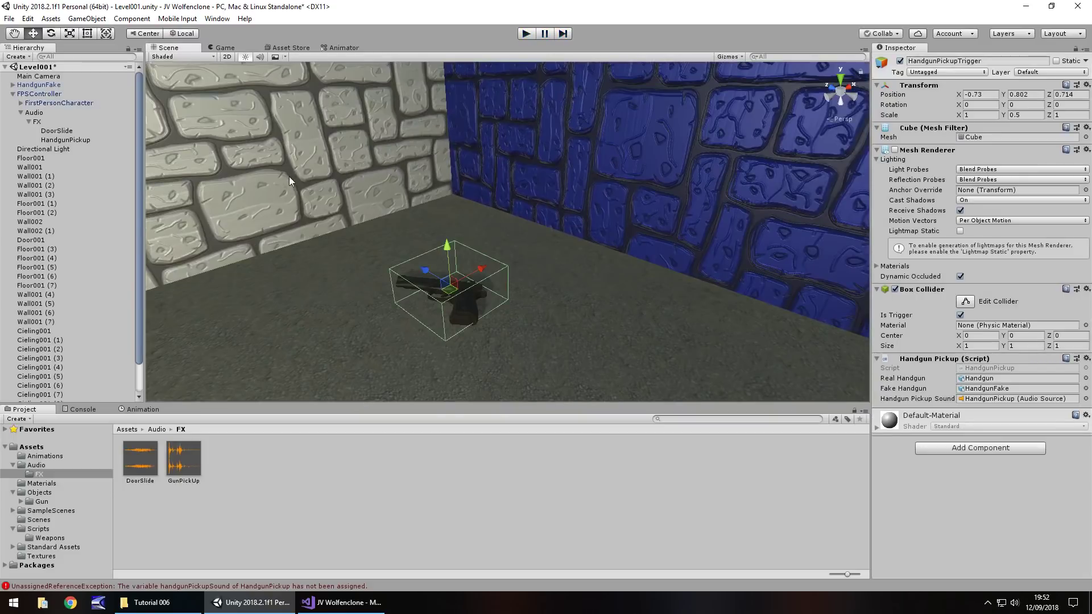
# Step: Turn Cast Shadows off for the Hammer, Mag, Slide and Trigger parts of the first-person Handgun
pyautogui.click(13, 85)
pyautogui.click(13, 85)
pyautogui.click(22, 103)
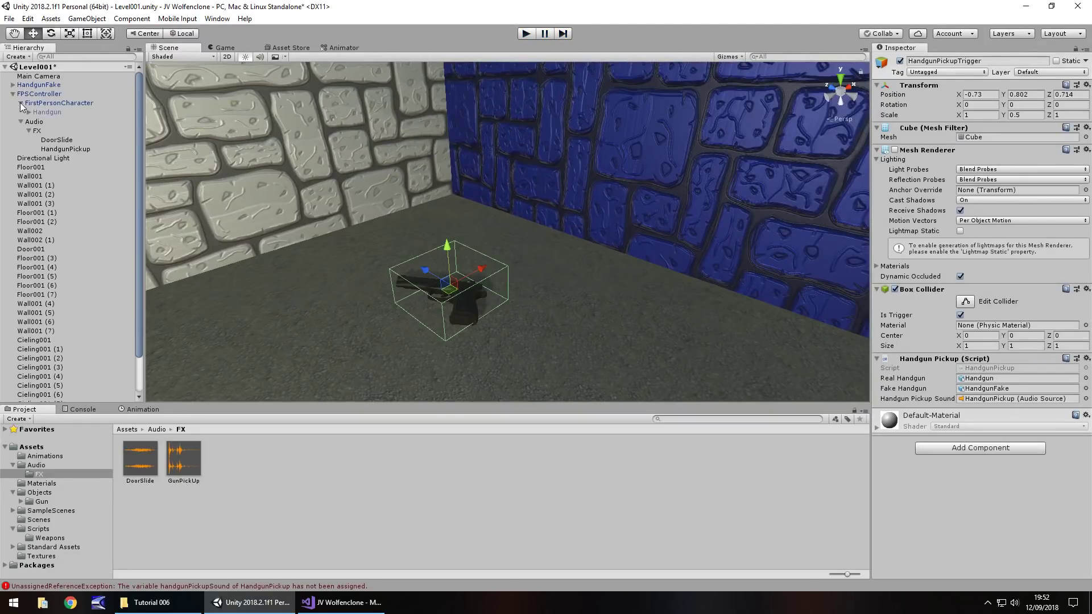
pyautogui.click(28, 112)
pyautogui.click(49, 121)
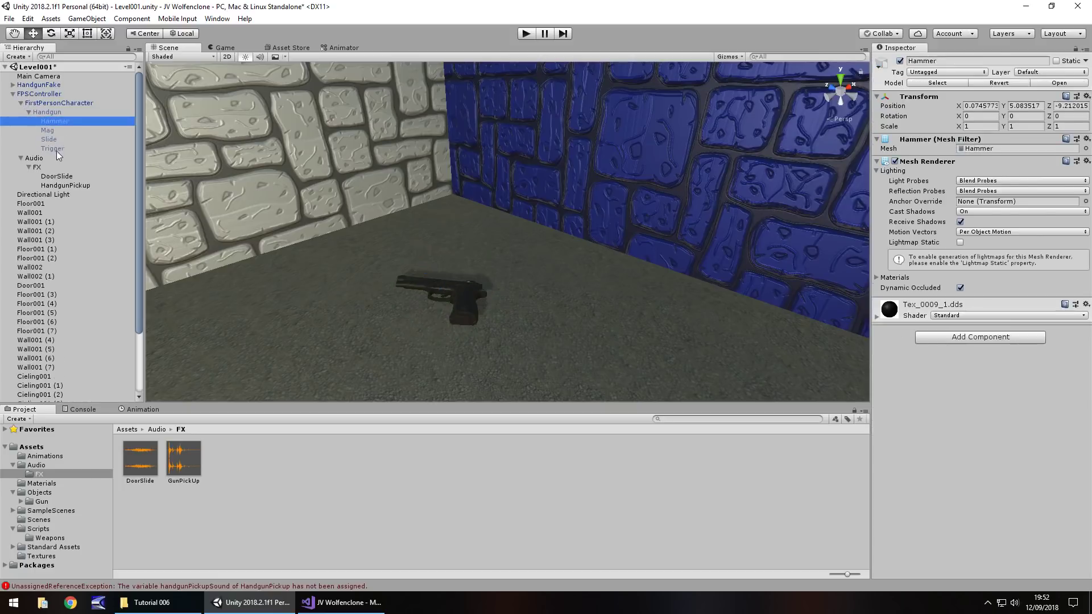
pyautogui.keyDown('shift'); pyautogui.click(54, 149); pyautogui.keyUp('shift')
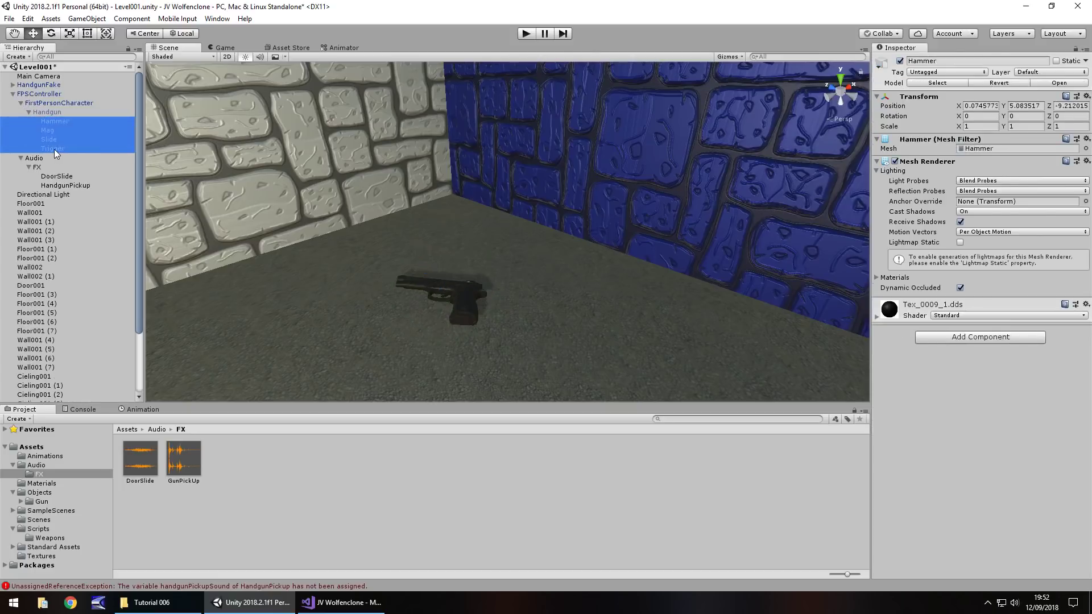
pyautogui.click(984, 212)
pyautogui.click(991, 222)
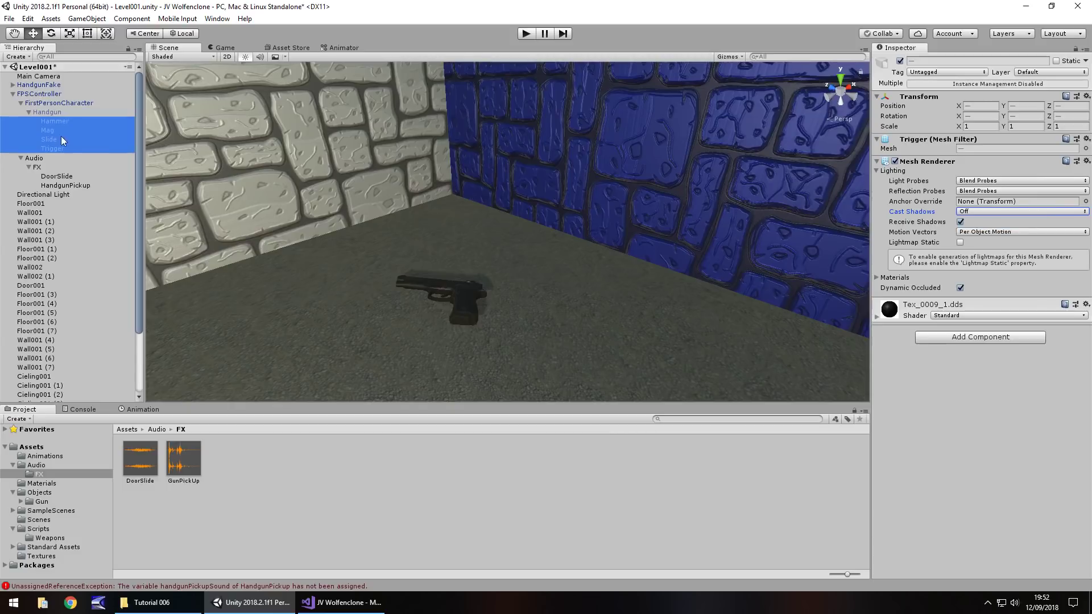
# Step: Check the Cast Shadows setting of the first-person Handgun and its Hammer, and collapse the FirstPersonCharacter and Audio groups
pyautogui.click(49, 112)
pyautogui.click(981, 211)
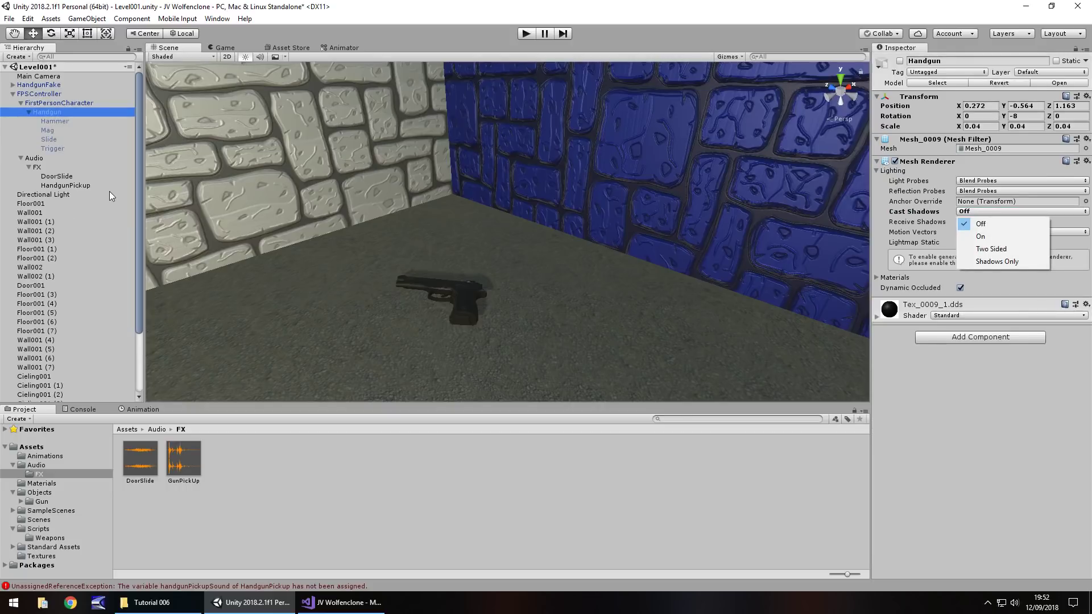
pyautogui.click(39, 122)
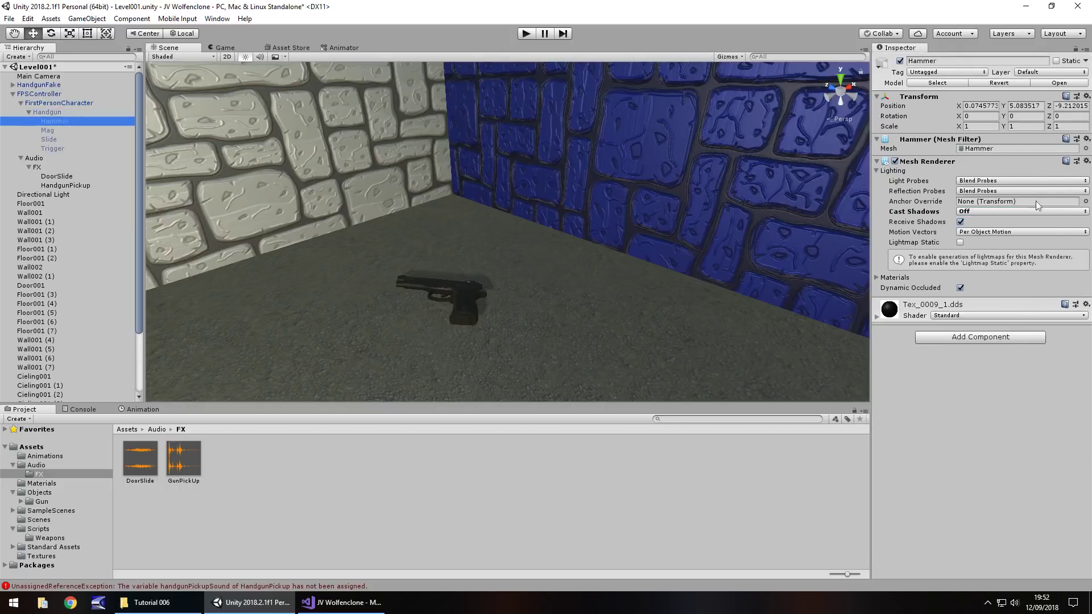
pyautogui.click(29, 112)
pyautogui.click(20, 103)
pyautogui.click(21, 113)
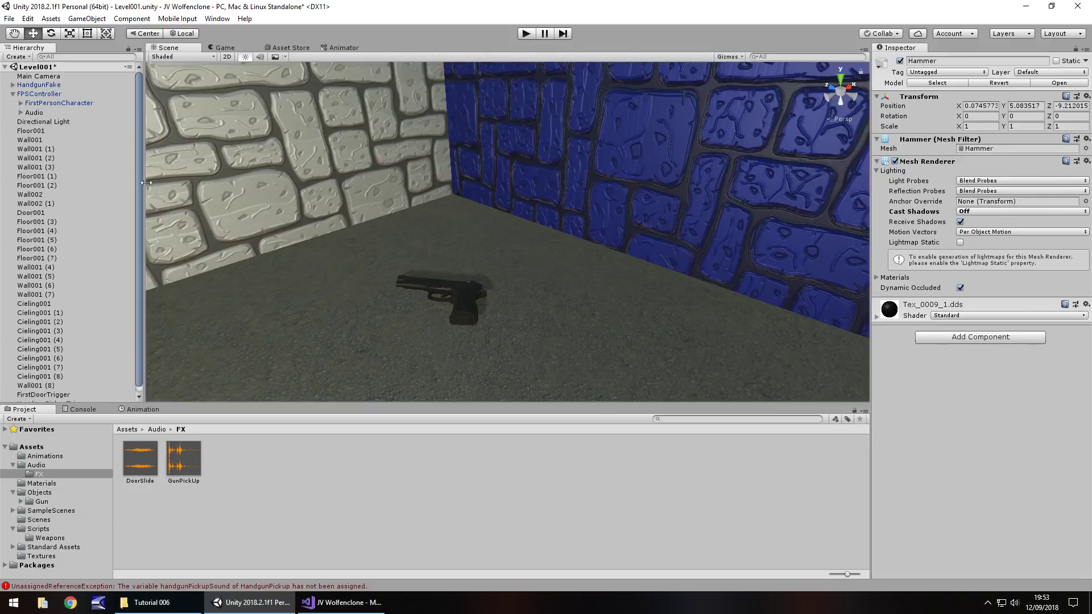
# Step: Play-test the level briefly by moving forward through the first room, and stop play mode
pyautogui.moveTo(626, 370); pyautogui.dragTo(666, 282, button='right')
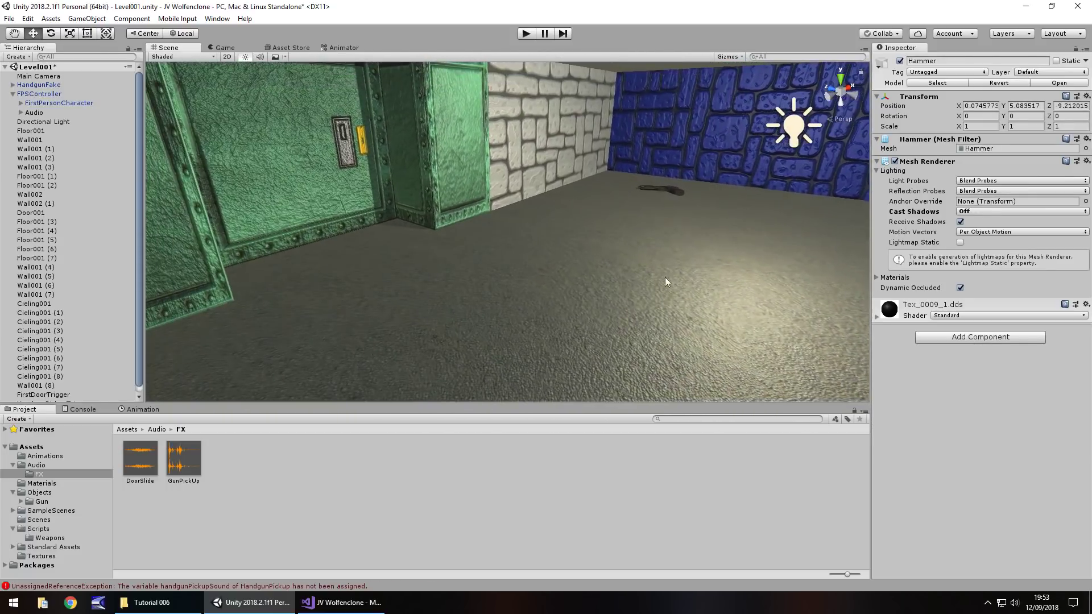
pyautogui.click(526, 34)
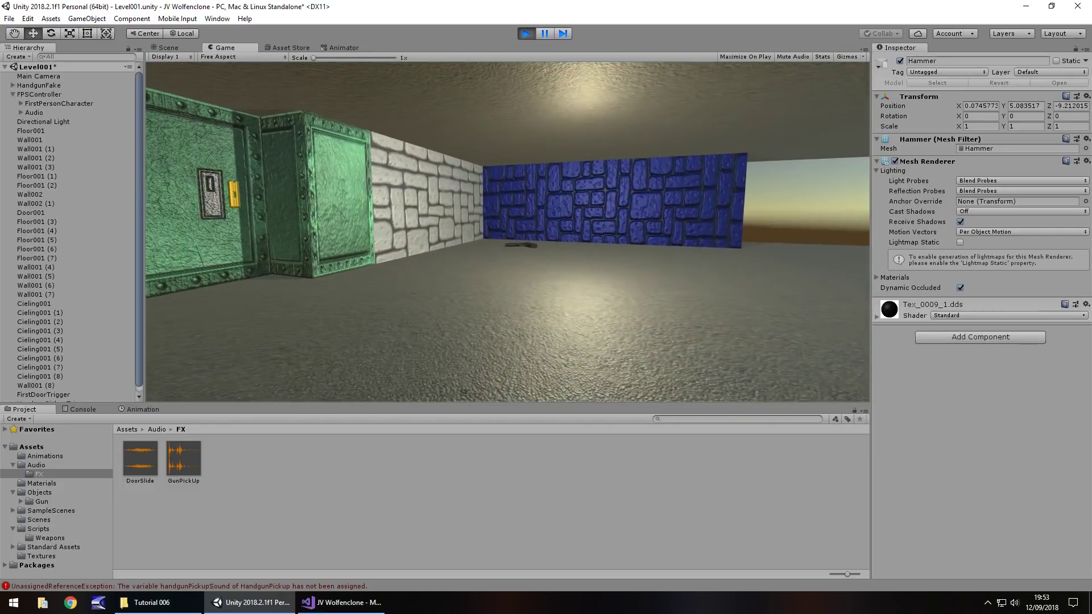
pyautogui.press('w')
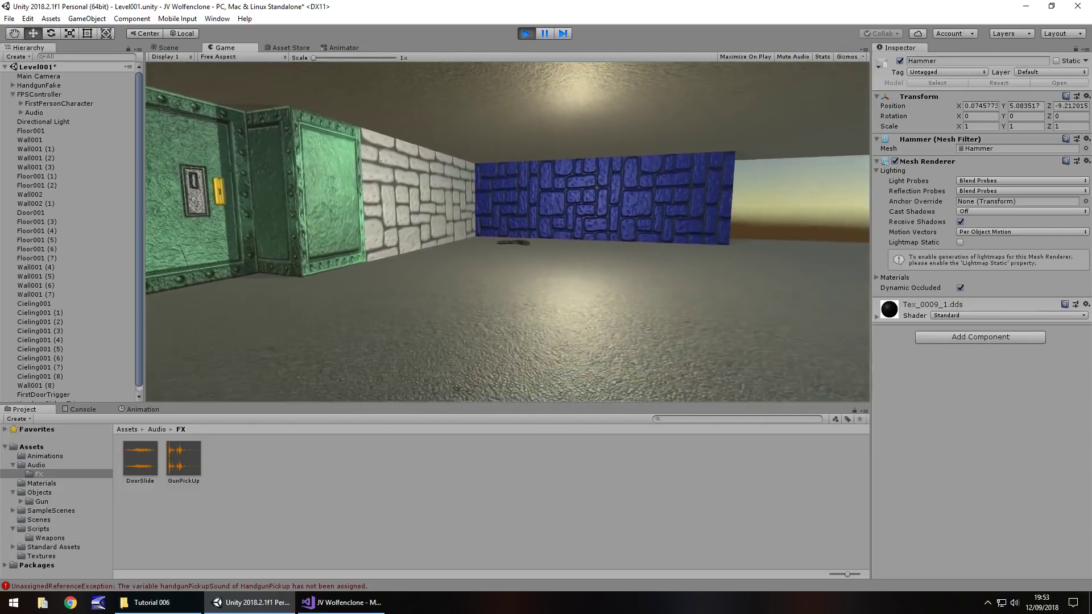
pyautogui.hotkey('ctrl', 'p')
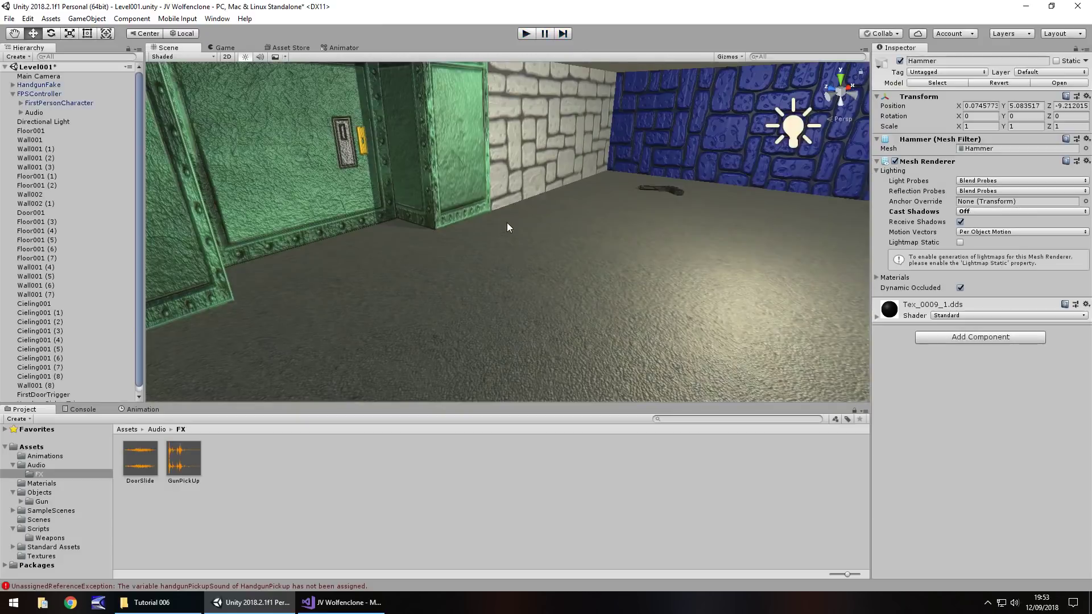
# Step: Delete the Main Camera object from the Level001 scene and save the scene
pyautogui.click(35, 76)
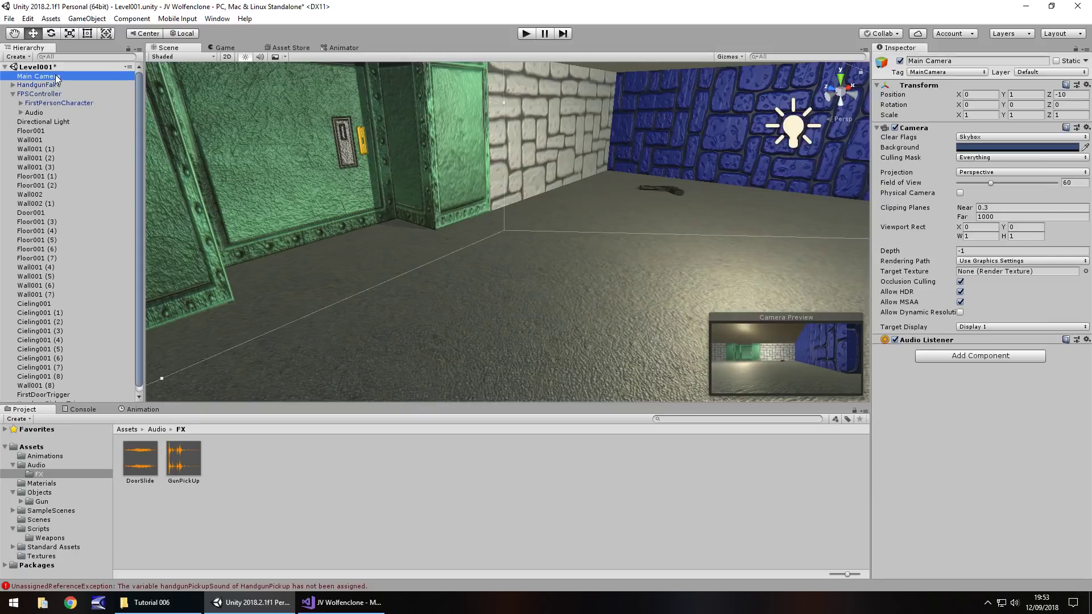
pyautogui.press('Delete')
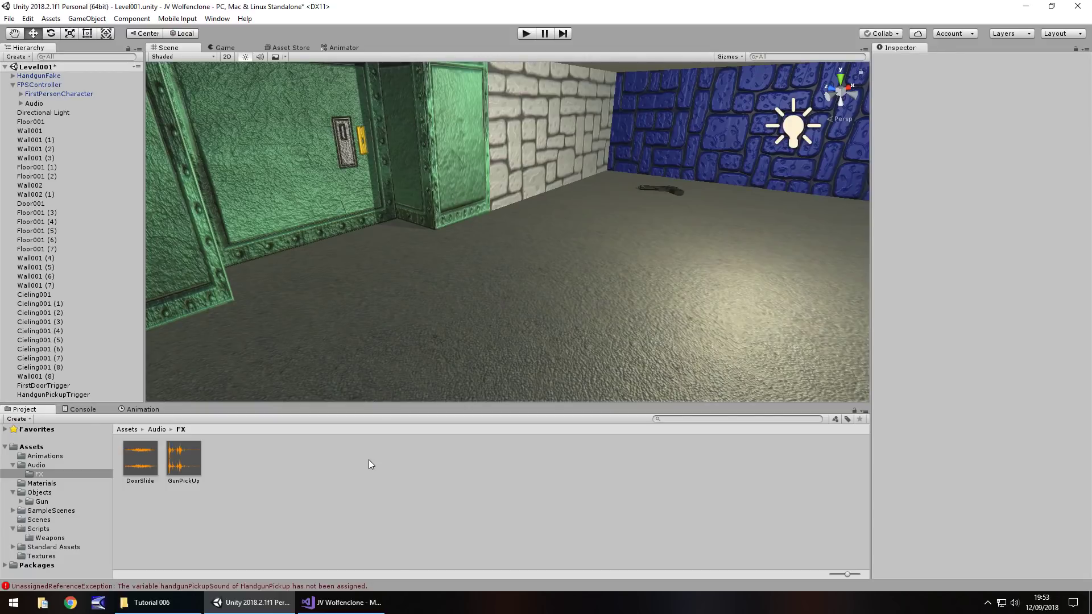
pyautogui.hotkey('ctrl', 's')
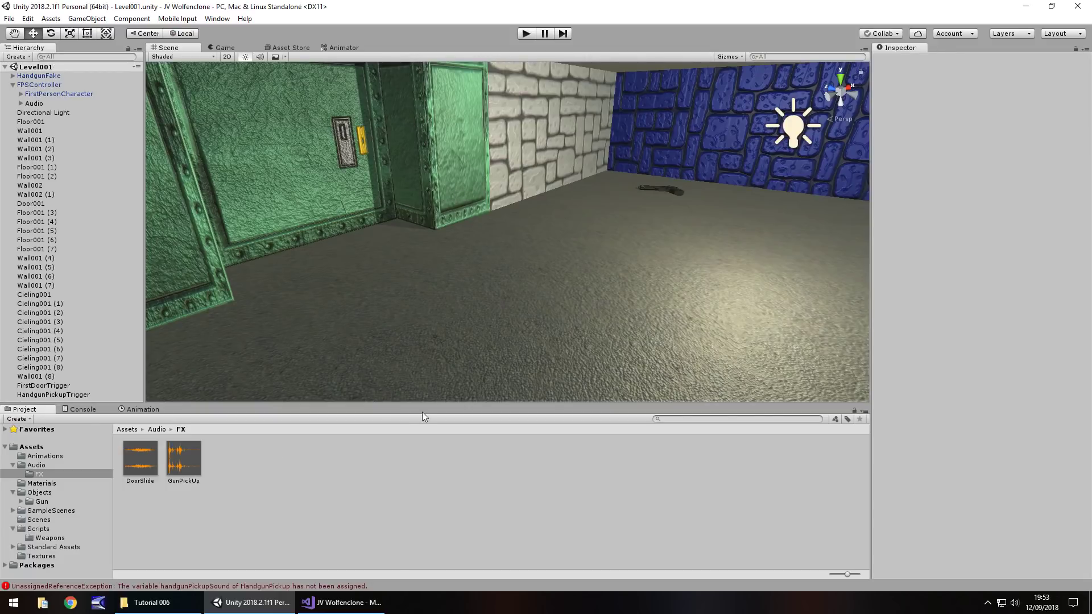